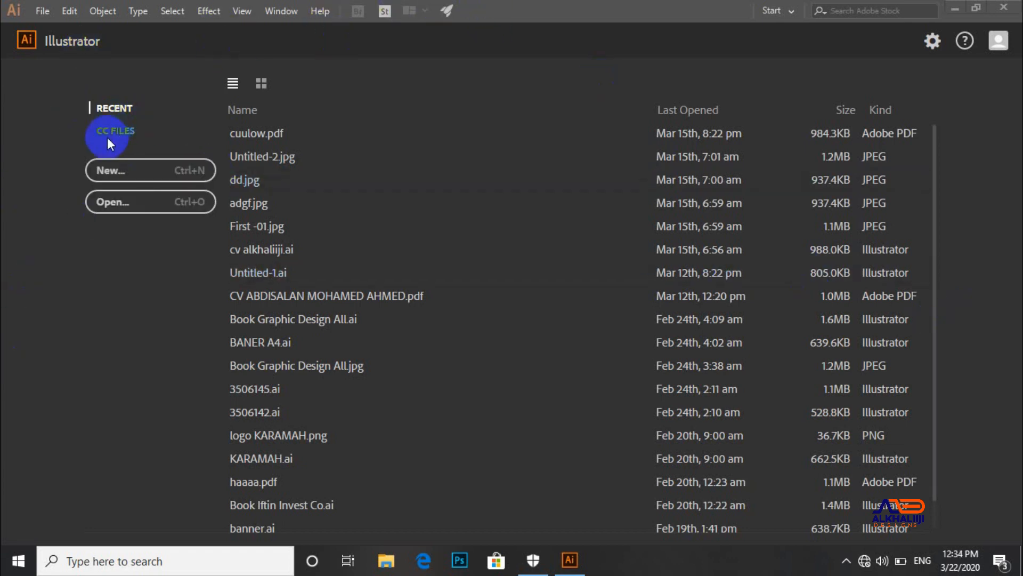
- Create a 720 x 720 px RGB document named LOGO and fit the artboard in view
left_click(137, 174)
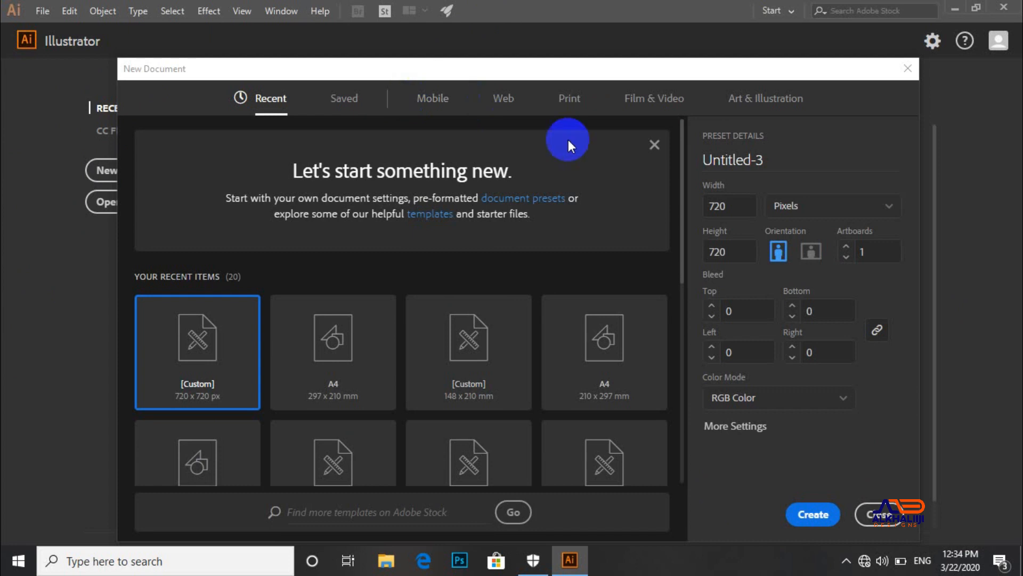
left_click(745, 149)
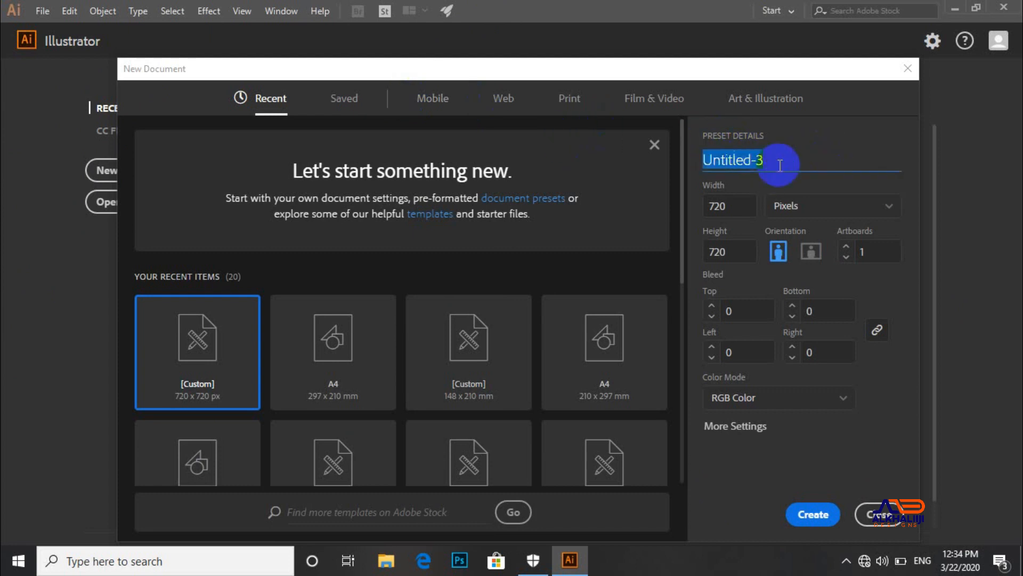
type("LOGO")
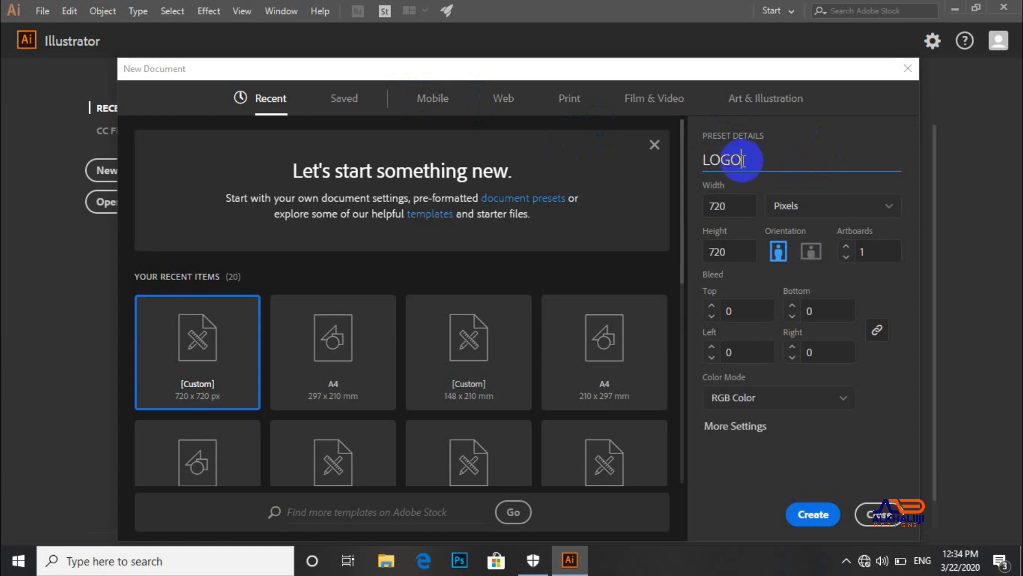
left_click(735, 213)
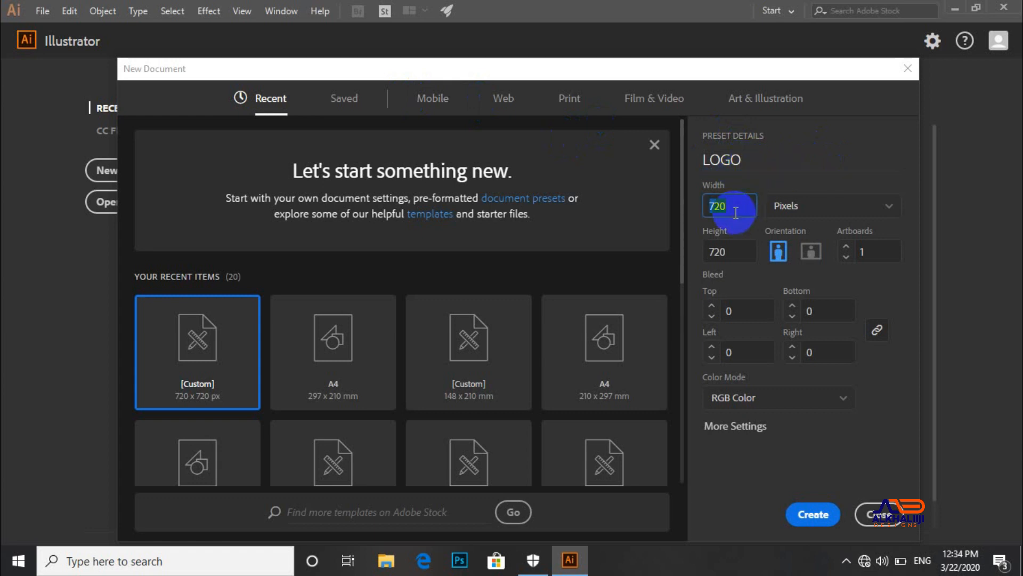
left_click(720, 253)
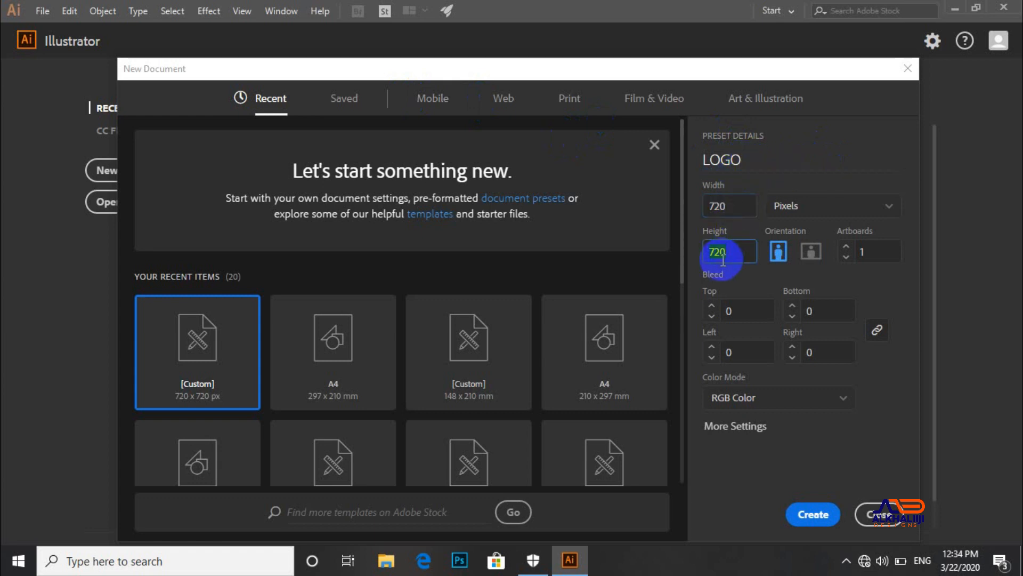
left_click(720, 426)
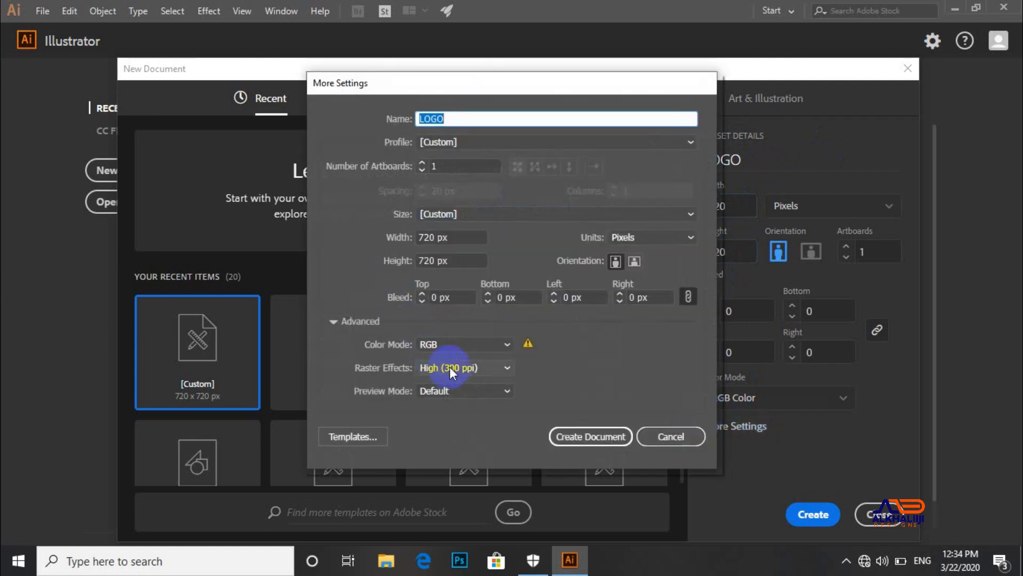
left_click(597, 434)
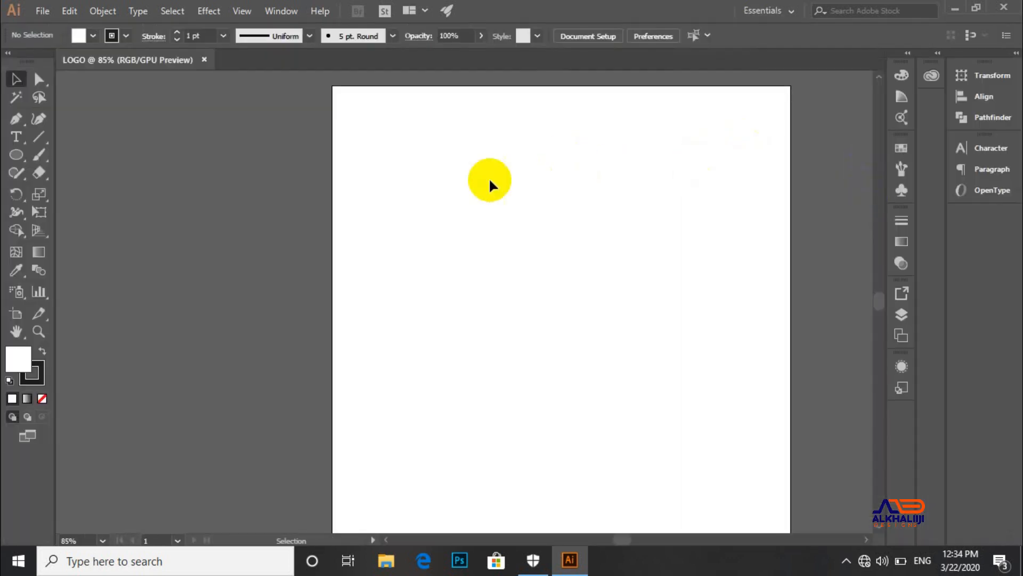
key("ctrl+0")
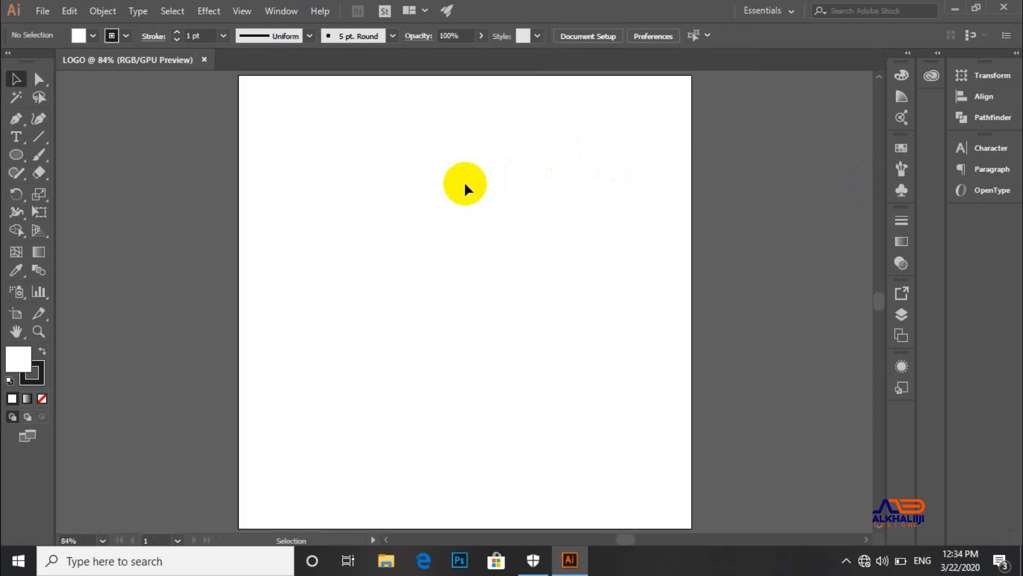
- Draw a rectangle about 86 x 57 px beside the artboard's left edge, with no stroke and an orange-red fill
left_click_drag(21, 155, 125, 214)
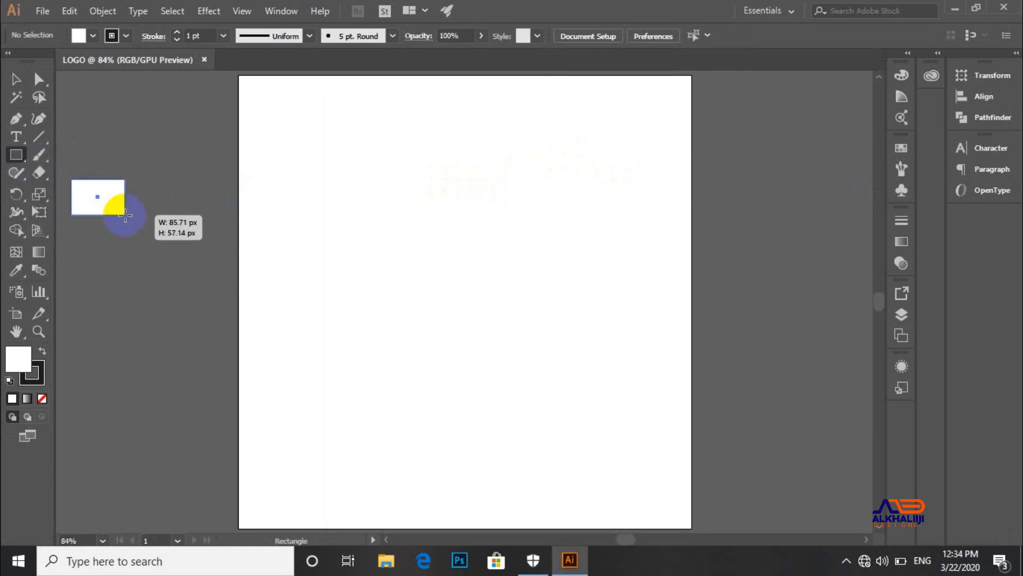
left_click(122, 38)
left_click(10, 61)
left_click(93, 36)
left_click(92, 36)
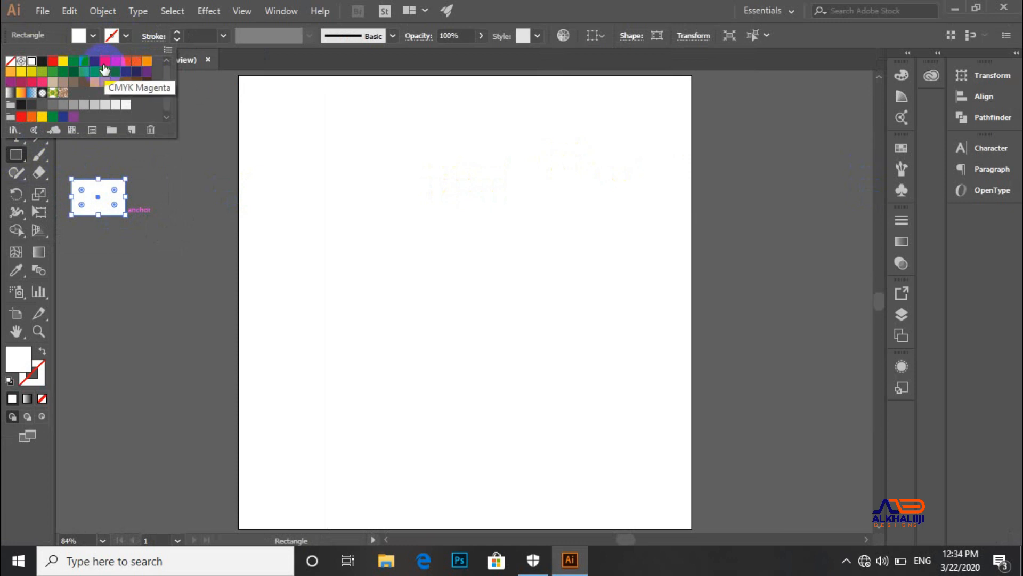
left_click(126, 62)
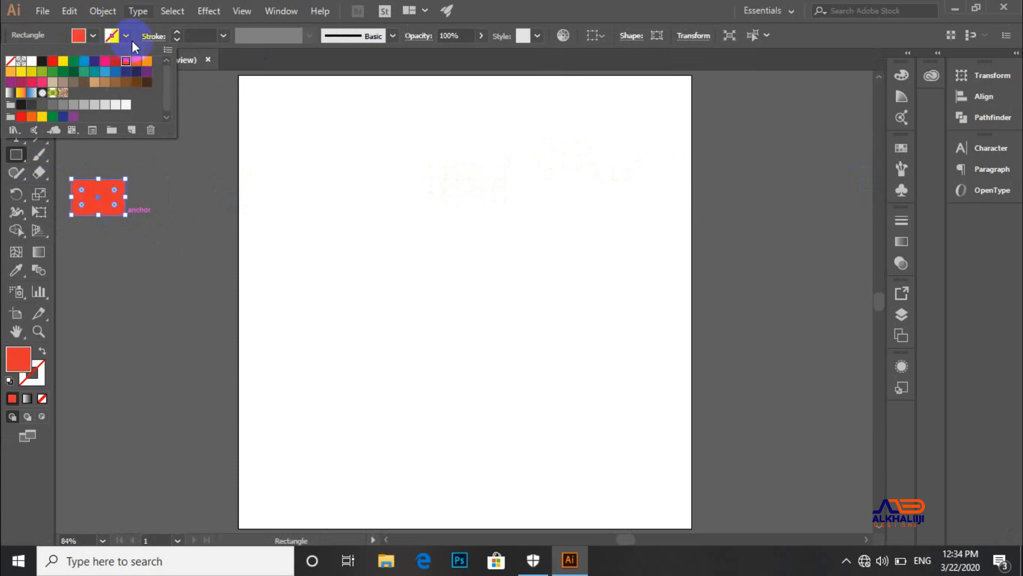
left_click(133, 41)
left_click(6, 81)
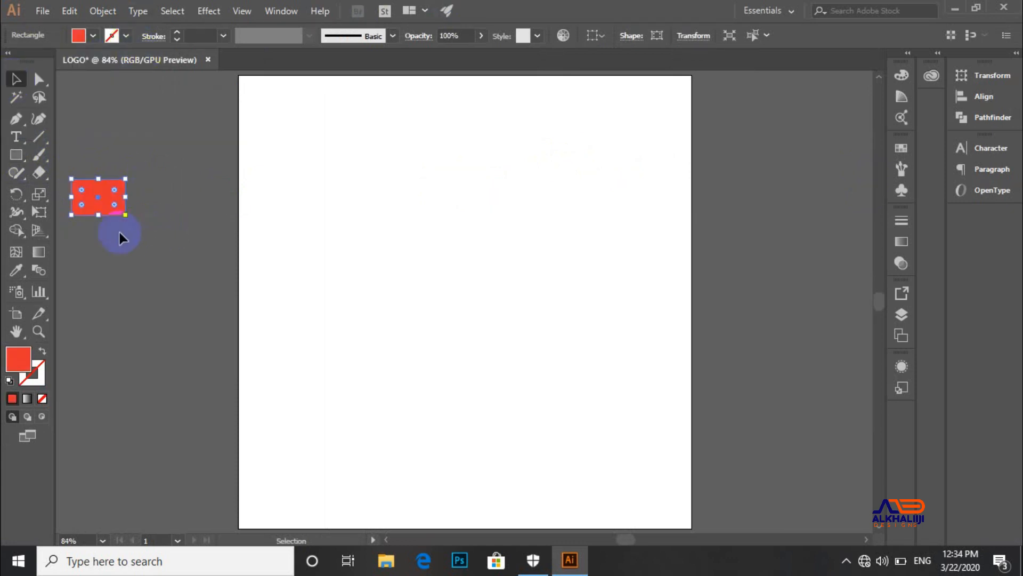
- Duplicate the orange-red rectangle twice, placing one copy against its right side and the other directly below the pair
left_click_drag(86, 193, 137, 194)
key("ctrl+z")
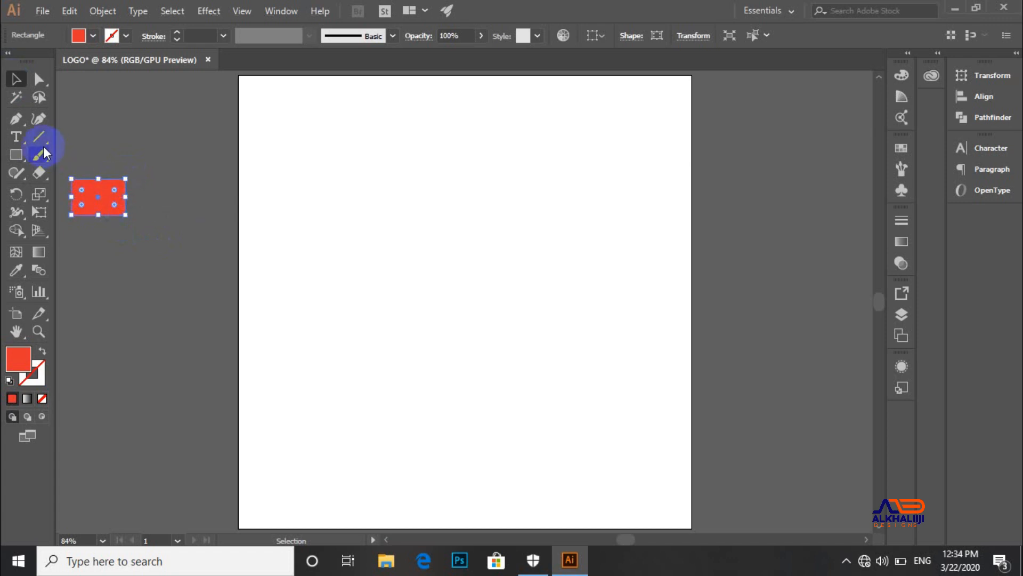
left_click(319, 323)
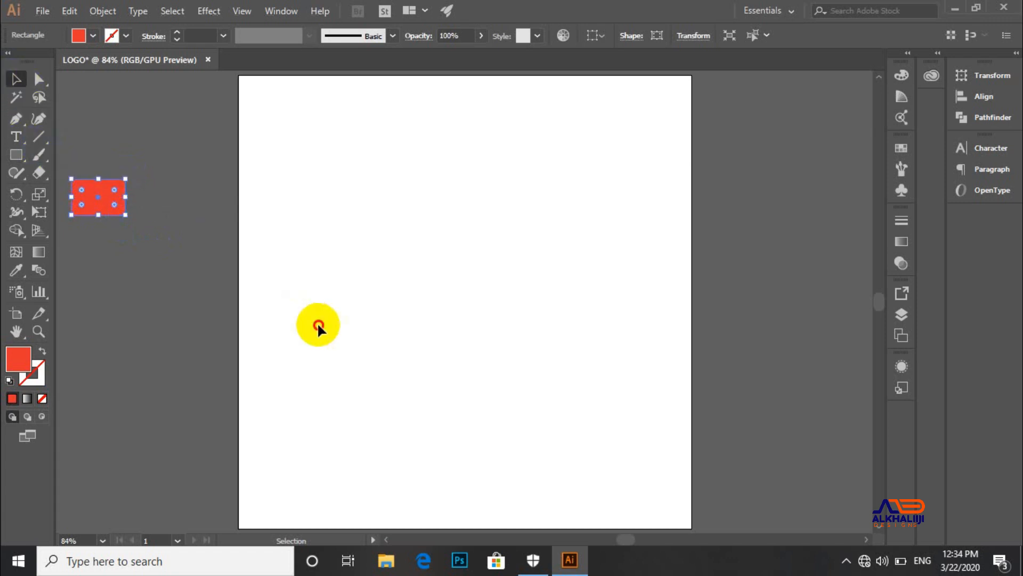
left_click(113, 211)
left_click_drag(108, 206, 122, 246)
left_click(165, 235)
left_click(150, 207)
left_click(189, 299)
- Fill the right-hand rectangle of the upper row with the dark blue C=100 M=100 Y=25 K=25 swatch
left_click(142, 203)
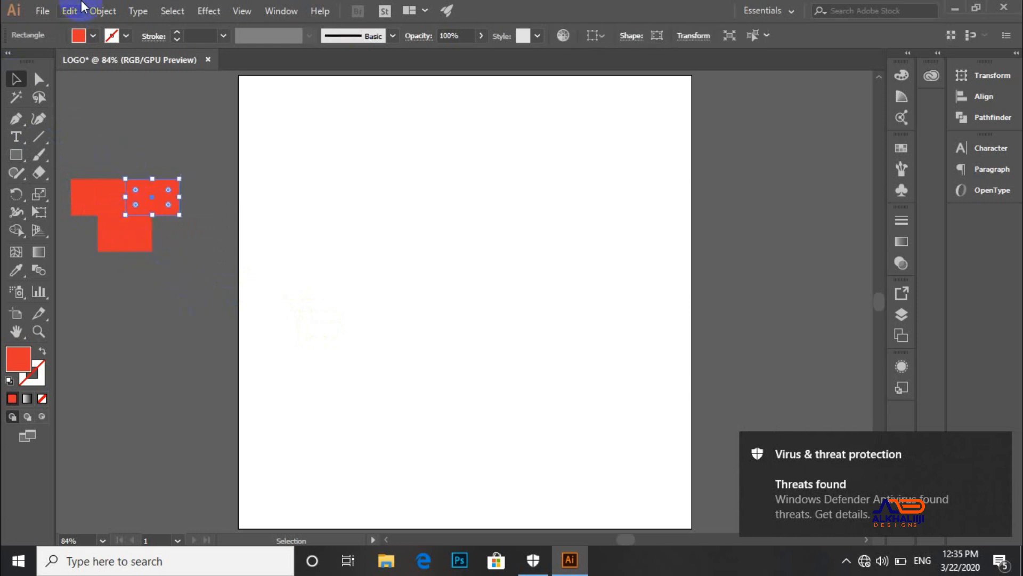
left_click(92, 35)
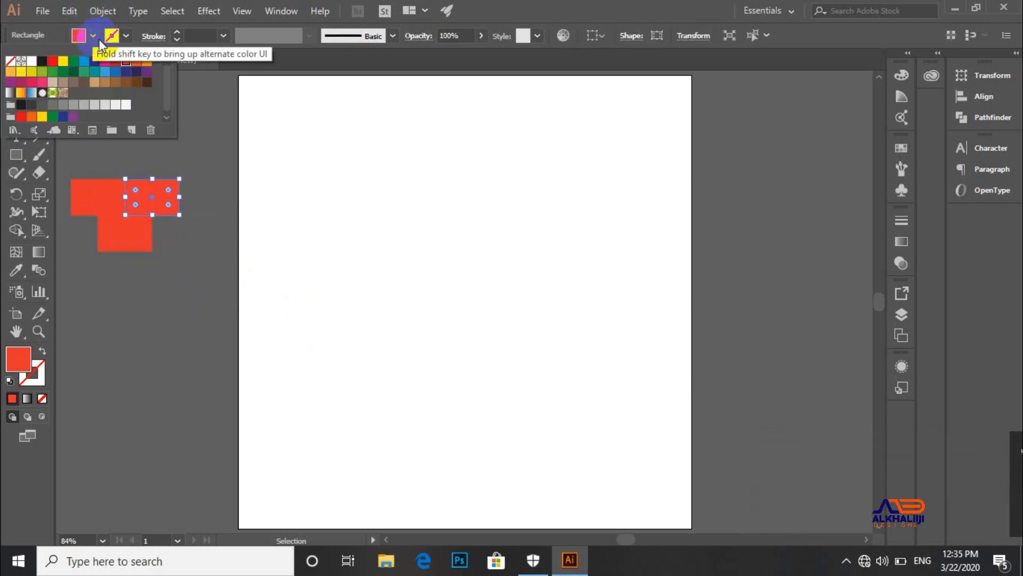
left_click(136, 72)
left_click(126, 72)
left_click(136, 72)
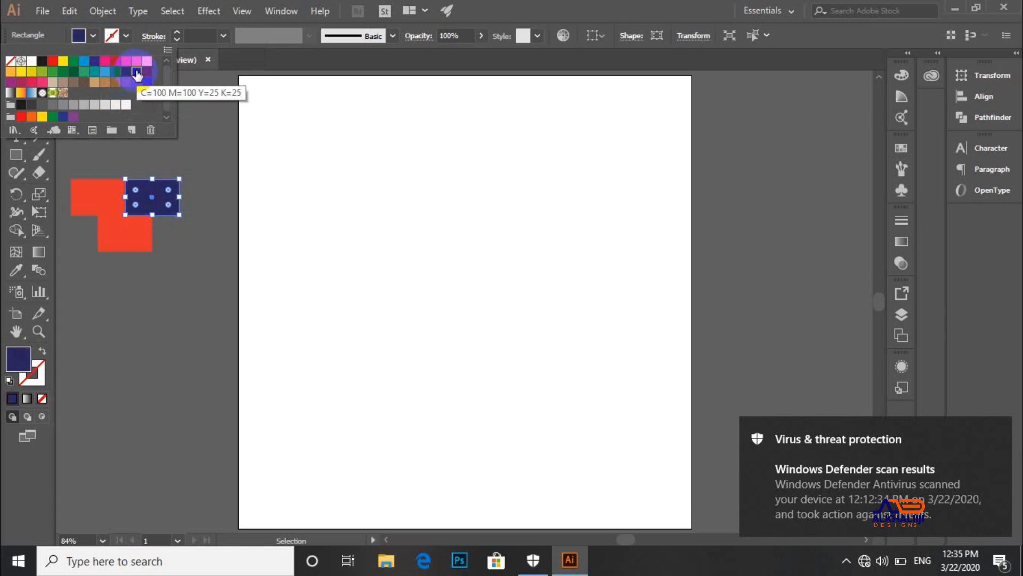
left_click(201, 211)
- Try several fills on the lower rectangle, including light blue and orange, ending with dark blue C=100 M=100 Y=25 K=25
left_click(126, 242)
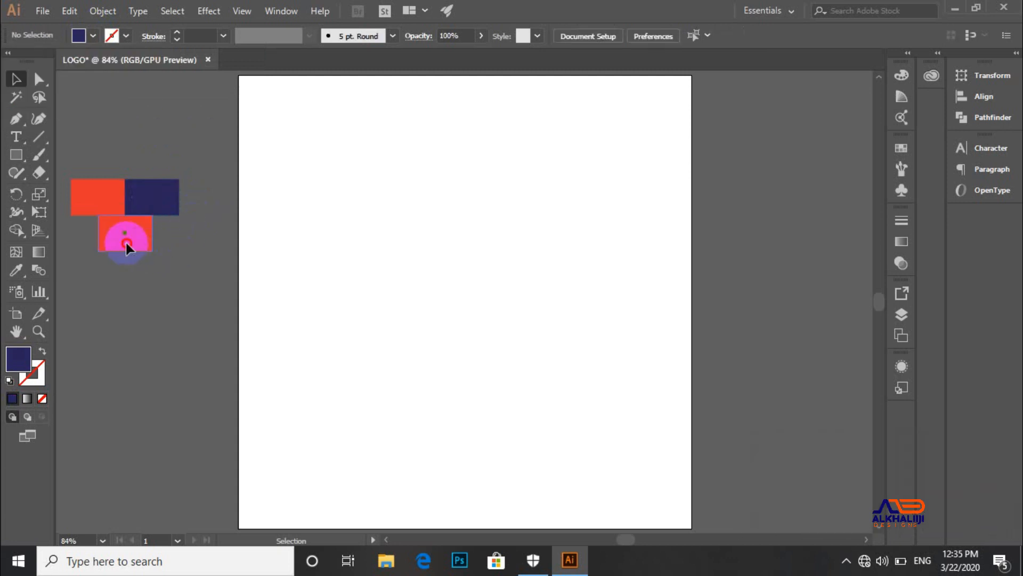
left_click(91, 38)
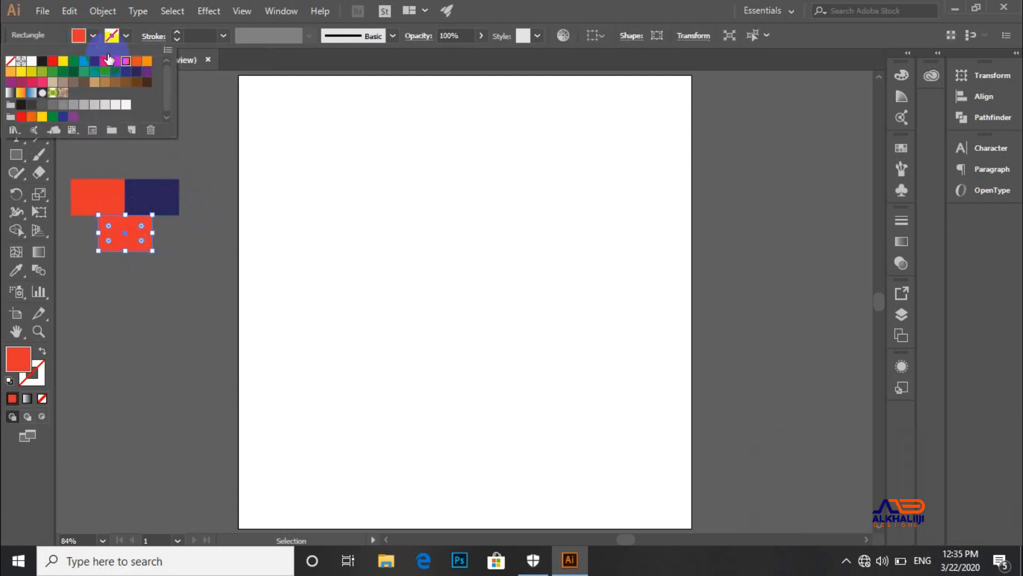
left_click(83, 63)
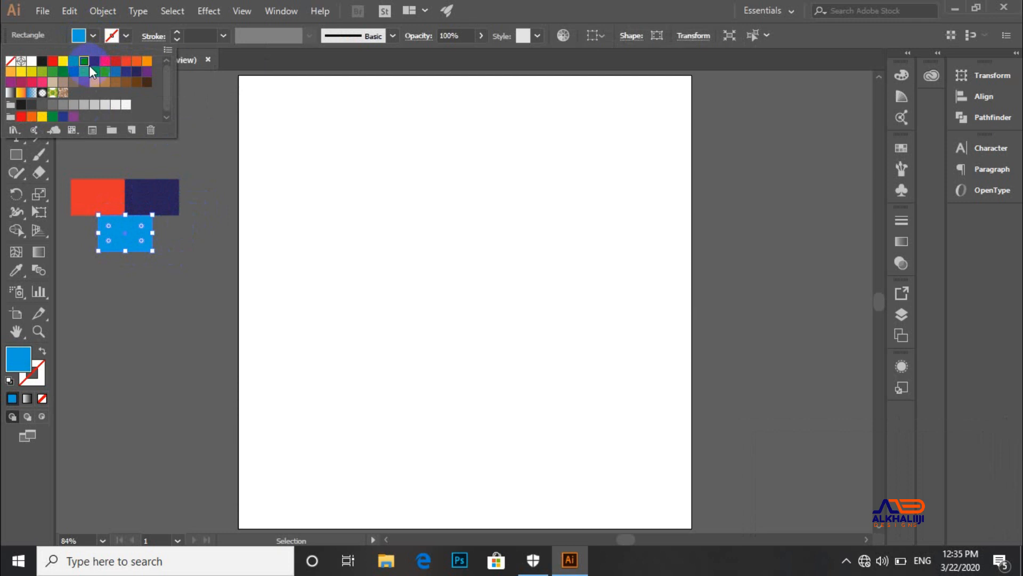
left_click(116, 61)
left_click(126, 61)
left_click(135, 63)
left_click(137, 71)
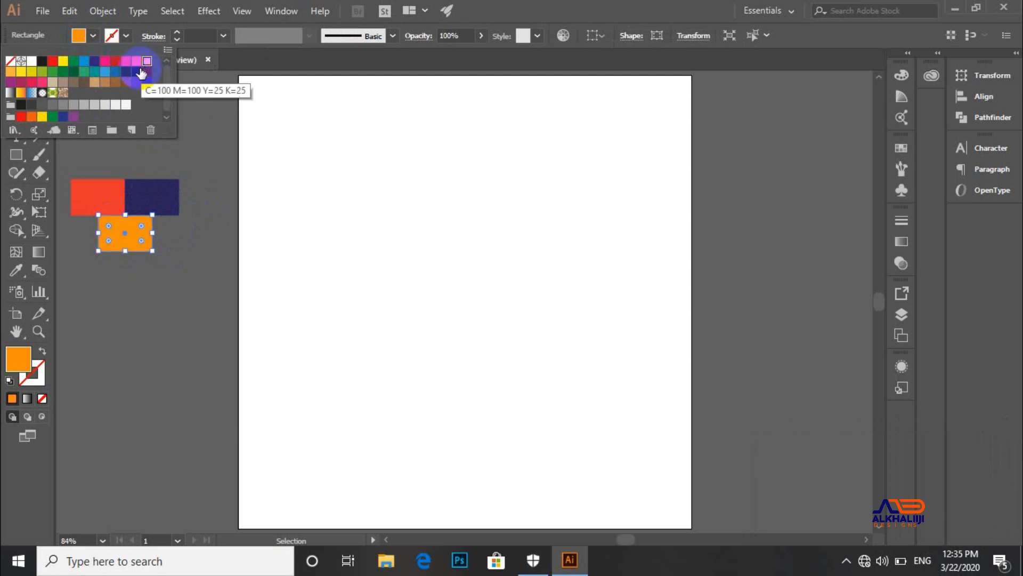
left_click(137, 75)
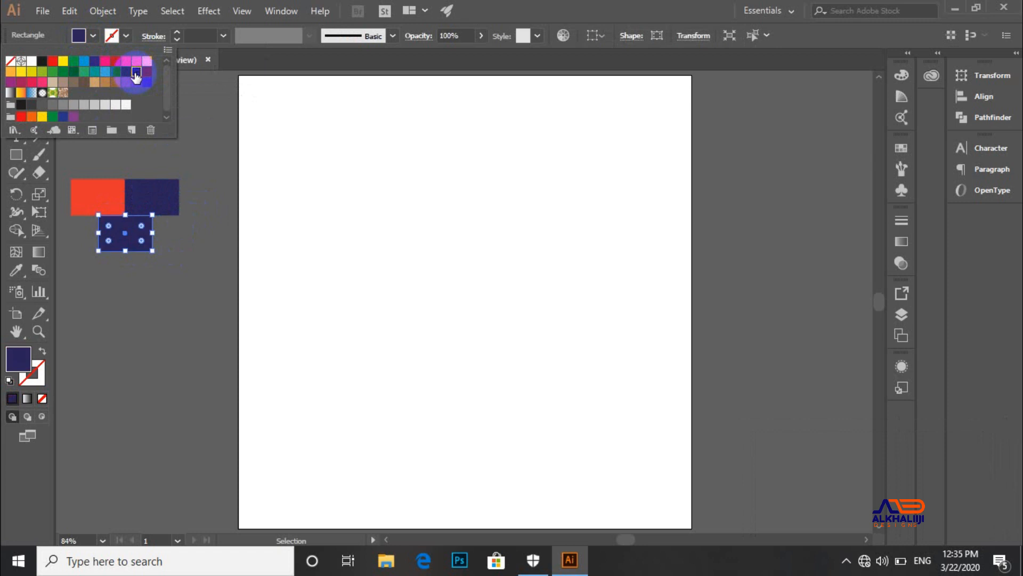
left_click(180, 312)
- Fill the lower rectangle with black and deselect it
left_click(143, 238)
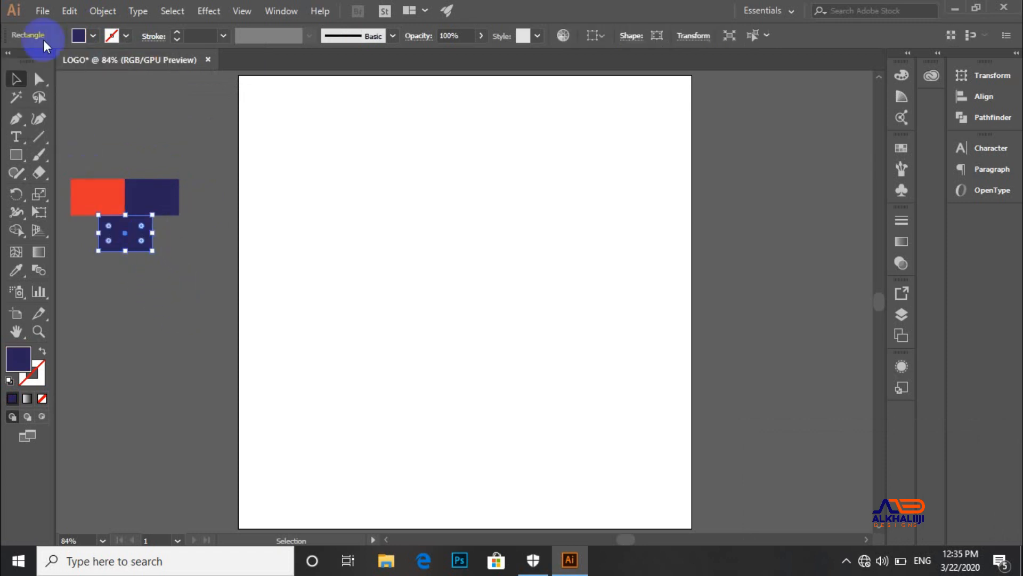
left_click(92, 35)
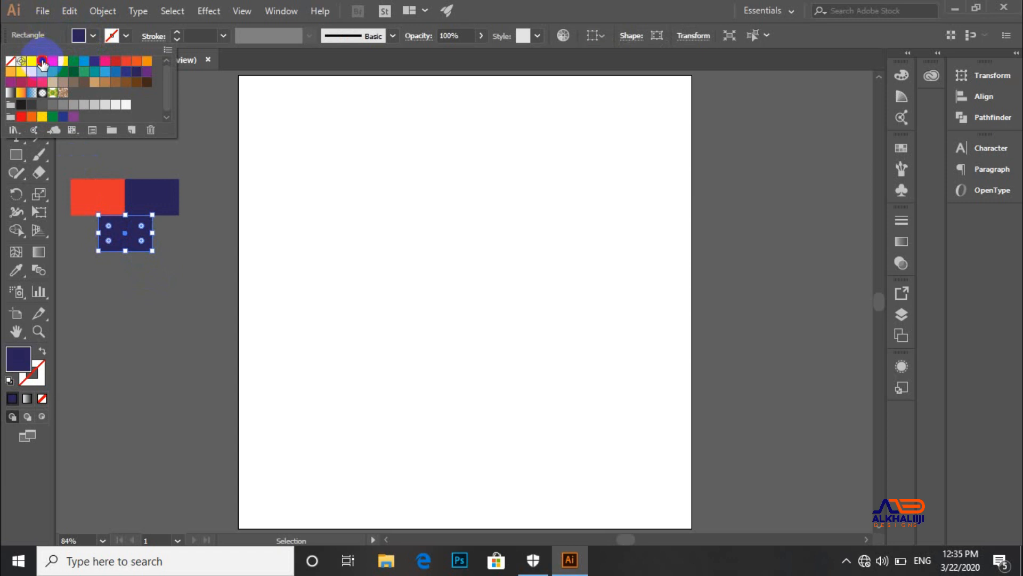
left_click(42, 61)
left_click(223, 203)
left_click(203, 212)
- Align the black rectangle to the right end of the color row and shift the three-rectangle row slightly down
left_click_drag(151, 250, 233, 215)
left_click(135, 182)
left_click(129, 135)
left_click_drag(103, 150, 180, 234)
right_click(172, 235)
left_click(106, 372)
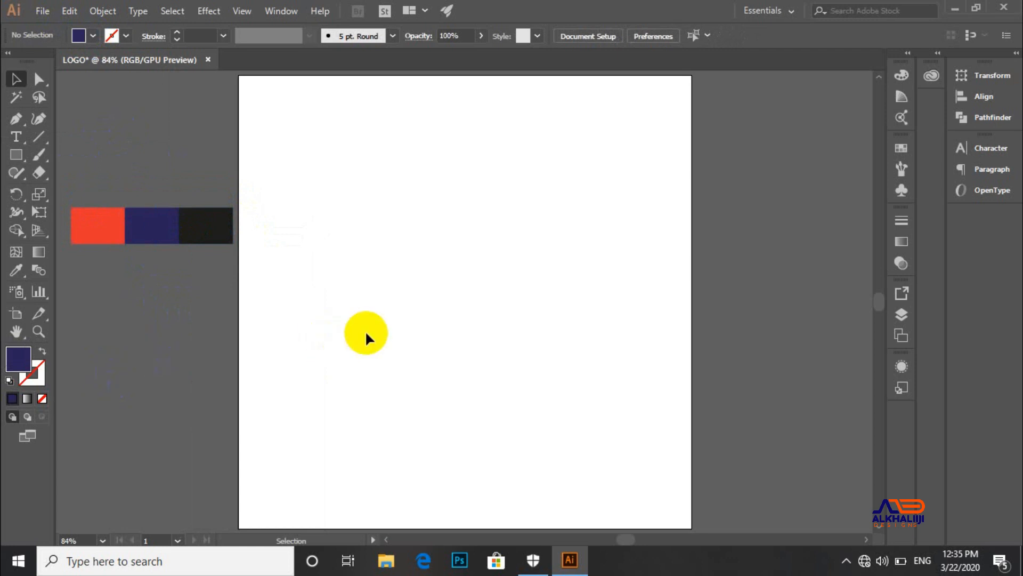
- Add the text "dg" on the artboard, enlarge it to about 176 pt, and place it in the upper middle
left_click(16, 137)
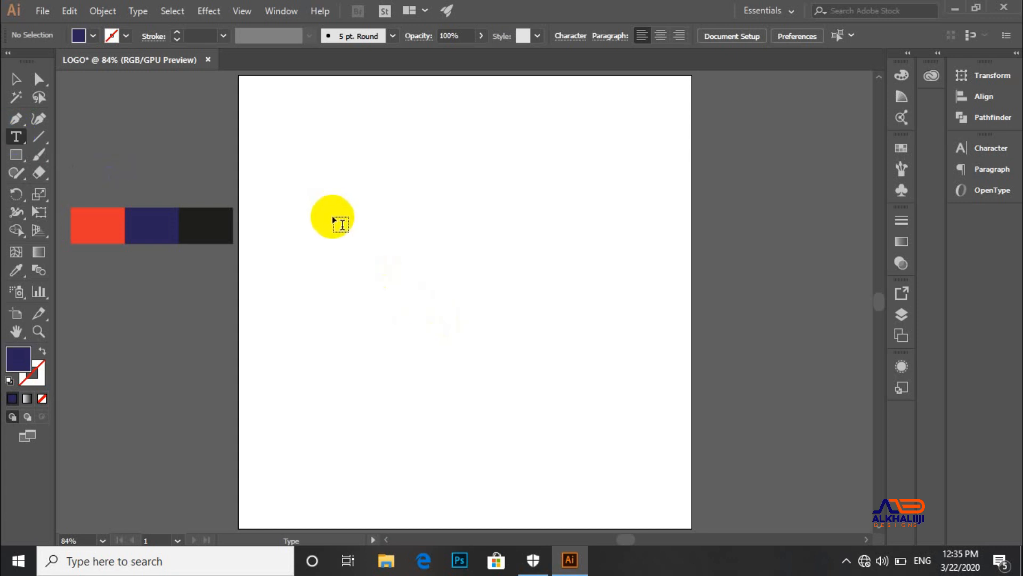
left_click(363, 230)
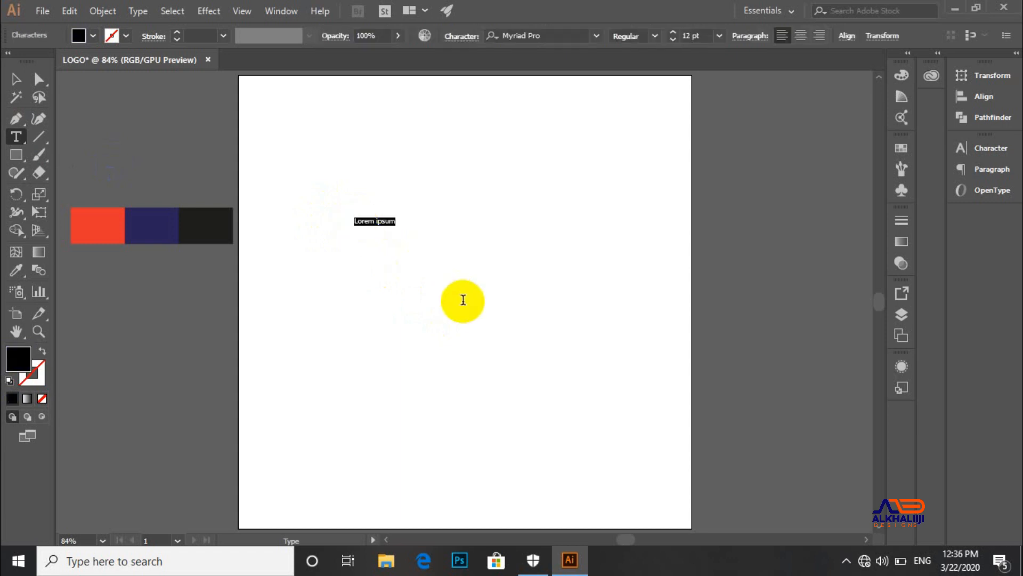
type("dg")
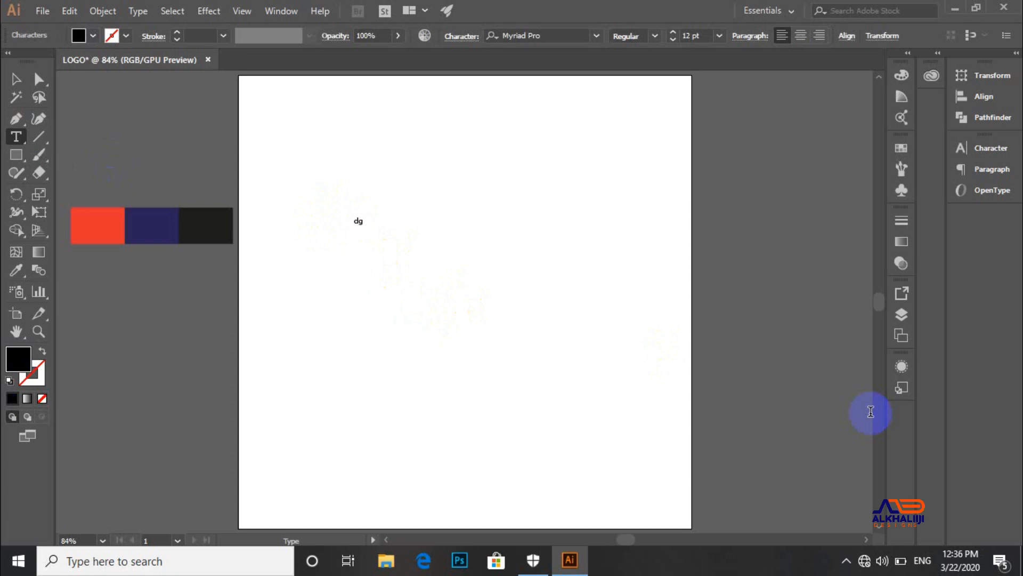
left_click(16, 78)
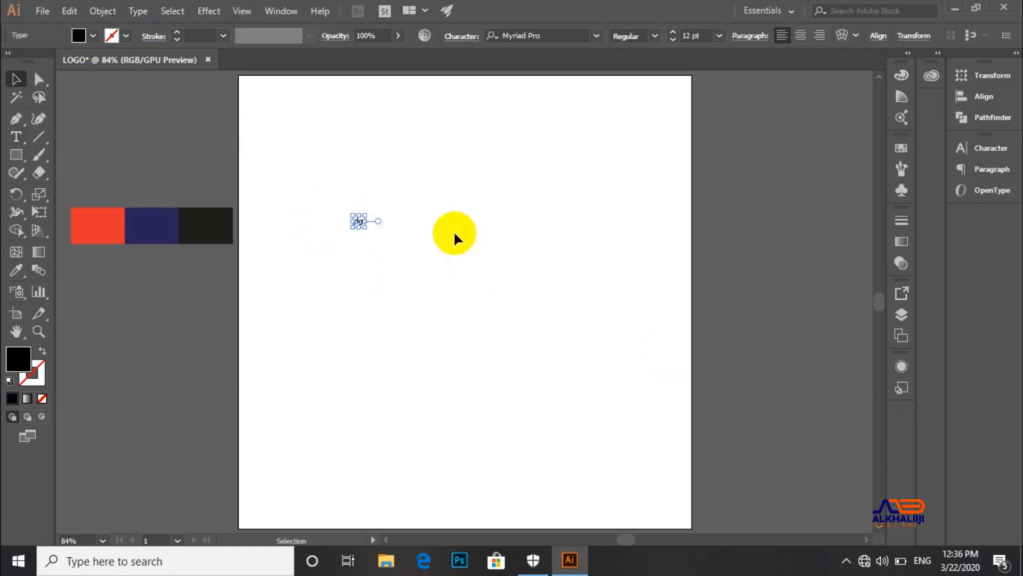
left_click_drag(366, 228, 482, 376)
left_click_drag(407, 299, 393, 228)
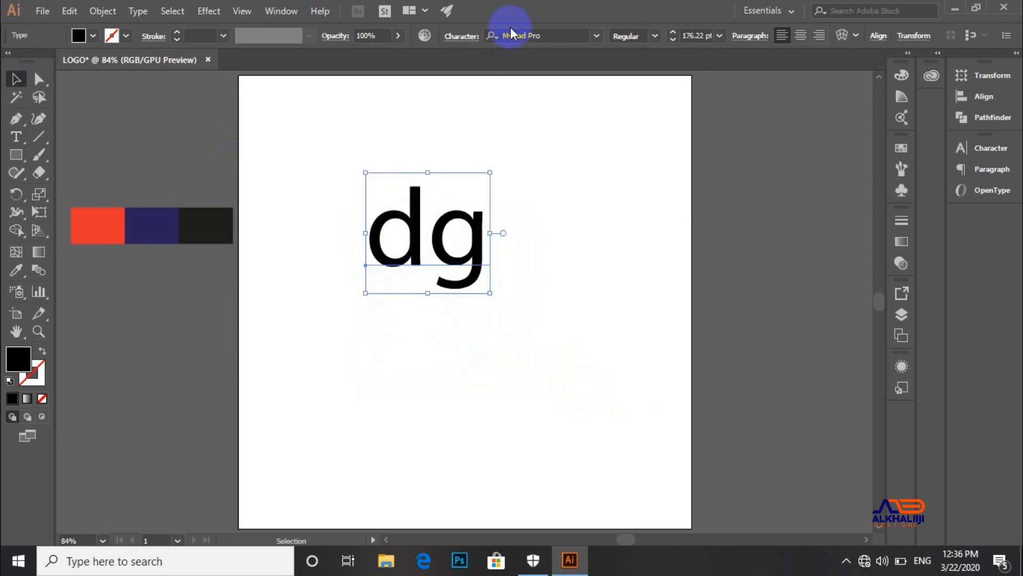
- Set the text's font to Aristotelica Display Trial Heavy
left_click(510, 33)
type("ar")
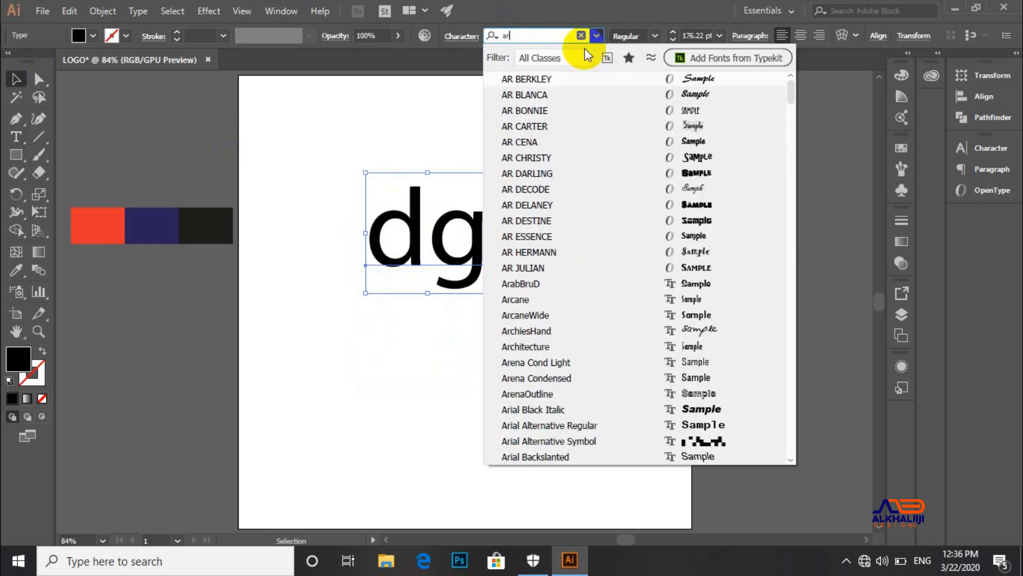
type("is")
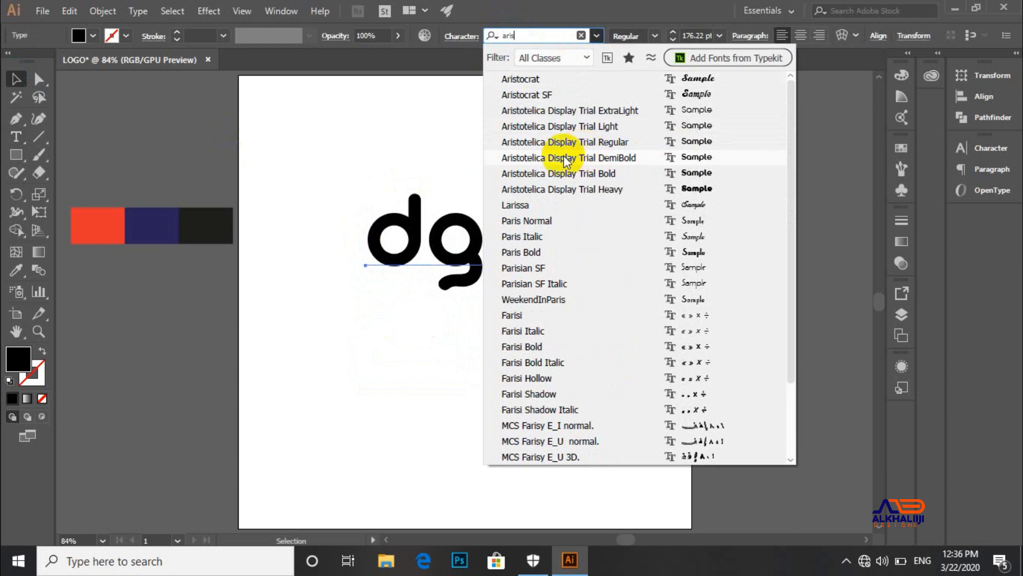
left_click(570, 189)
- Replace the lowercase lettering with capital "DG" and select the finished text object
key("t")
double_click(474, 233)
type("D")
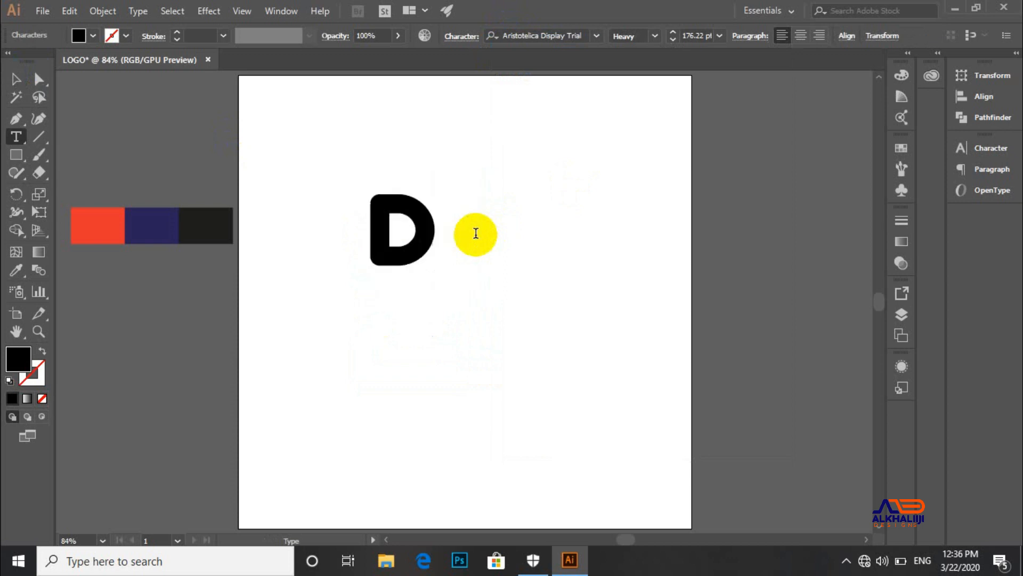
type("G")
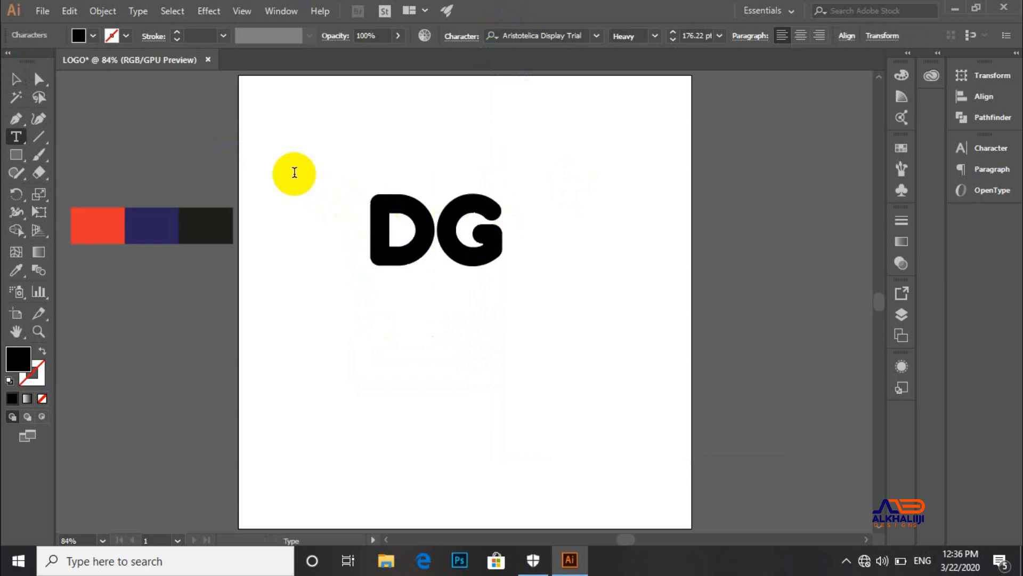
left_click(16, 79)
left_click(449, 241)
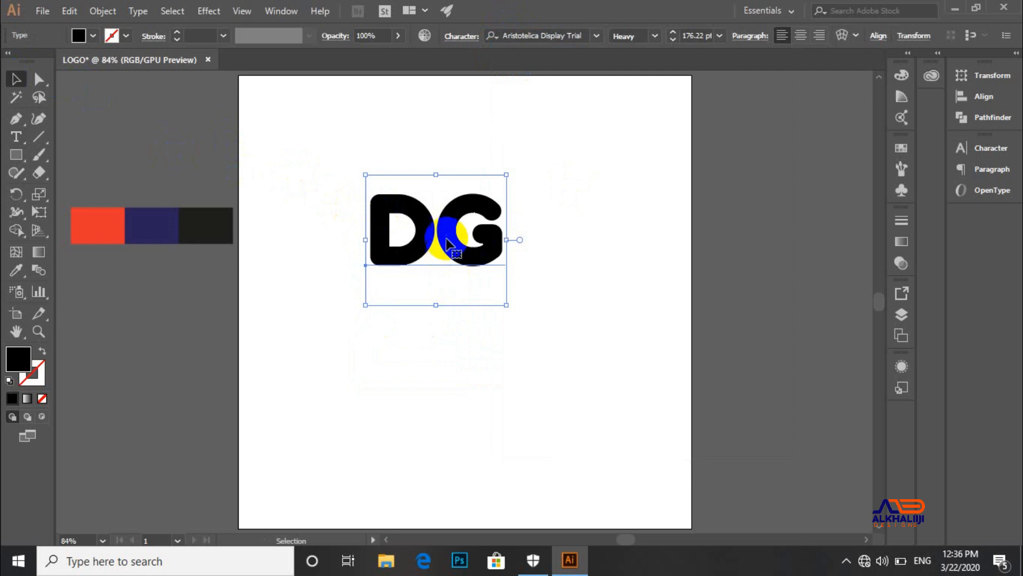
- Enlarge the DG text to about 319 pt, keeping a spare copy at the artboard's lower right edge and the original at the upper left
left_click_drag(448, 241, 800, 376)
key("Delete")
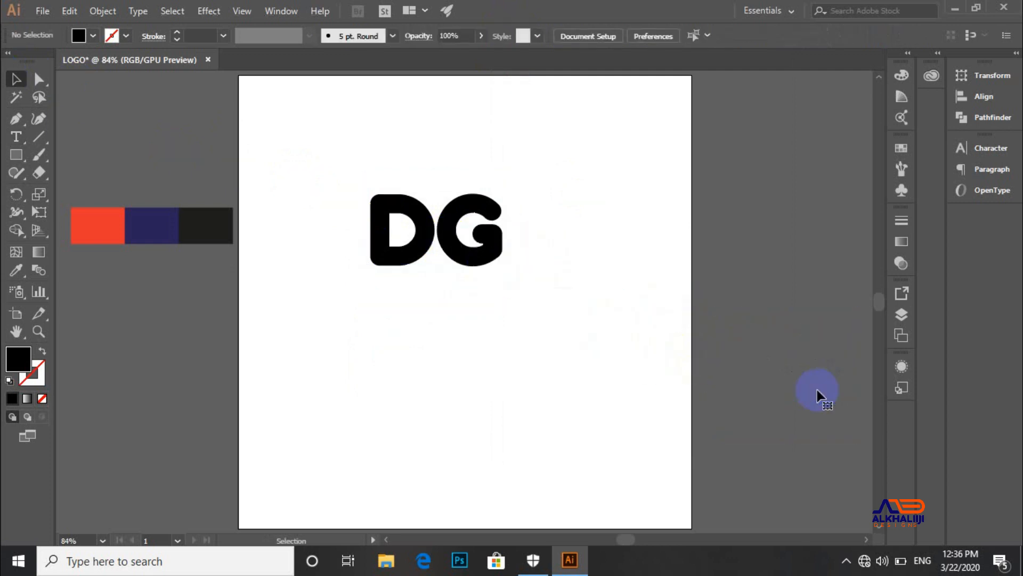
left_click(410, 248)
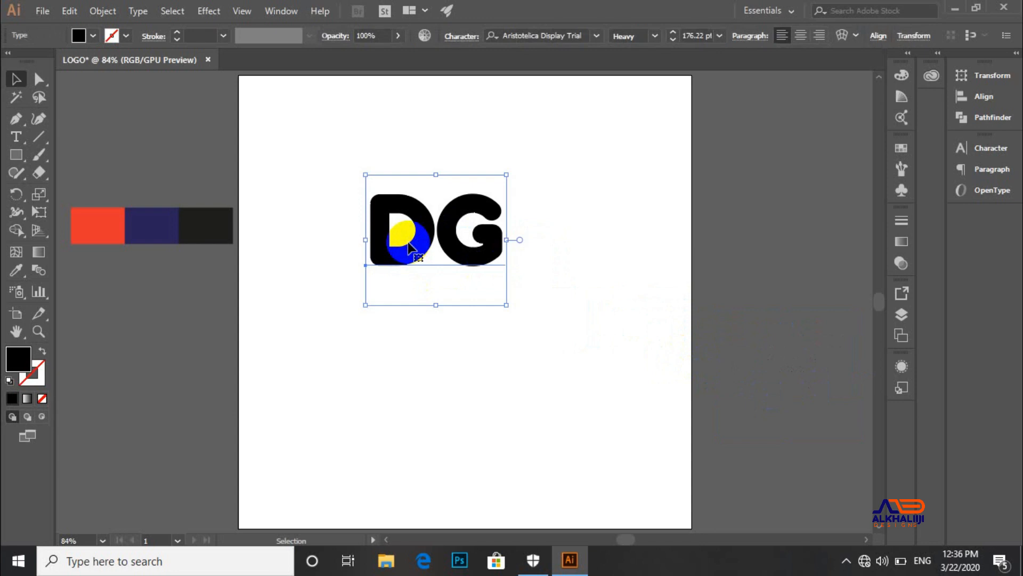
left_click(503, 313)
left_click_drag(501, 307, 621, 412)
left_click_drag(527, 311, 782, 453)
left_click_drag(391, 218, 375, 170)
- Convert the upper-left DG text to outlines and ungroup it into separate letters
right_click(375, 171)
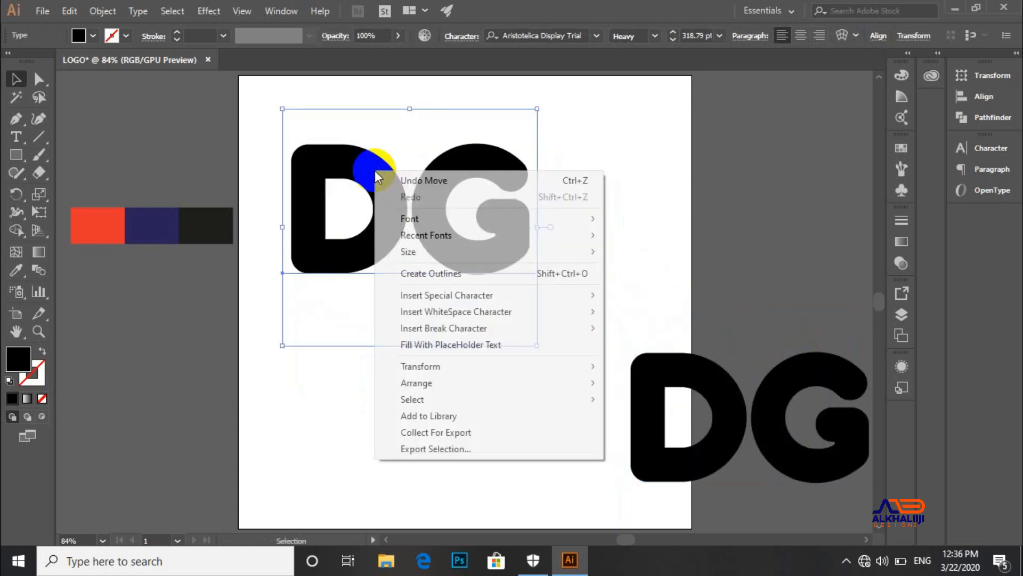
left_click(423, 279)
left_click(430, 316)
left_click(442, 259)
right_click(442, 257)
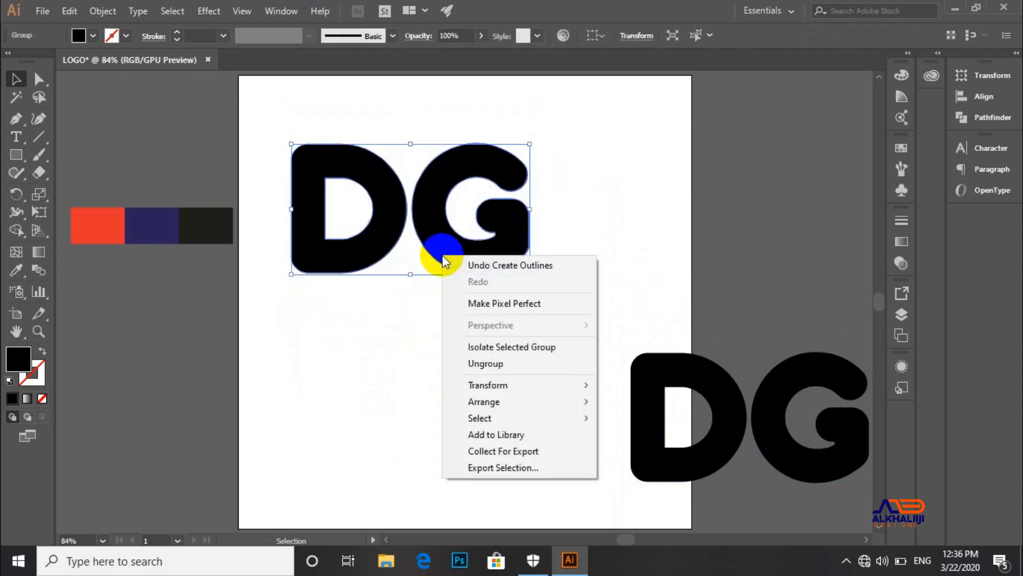
left_click(495, 365)
left_click(454, 330)
- Move the outlined G left so its curve overlaps the right curve of the D
left_click_drag(433, 260, 418, 241)
left_click(425, 336)
left_click(326, 174)
- Split the overlapping D and G with the Pathfinder Divide operation and ungroup the resulting pieces
left_click_drag(290, 96, 511, 295)
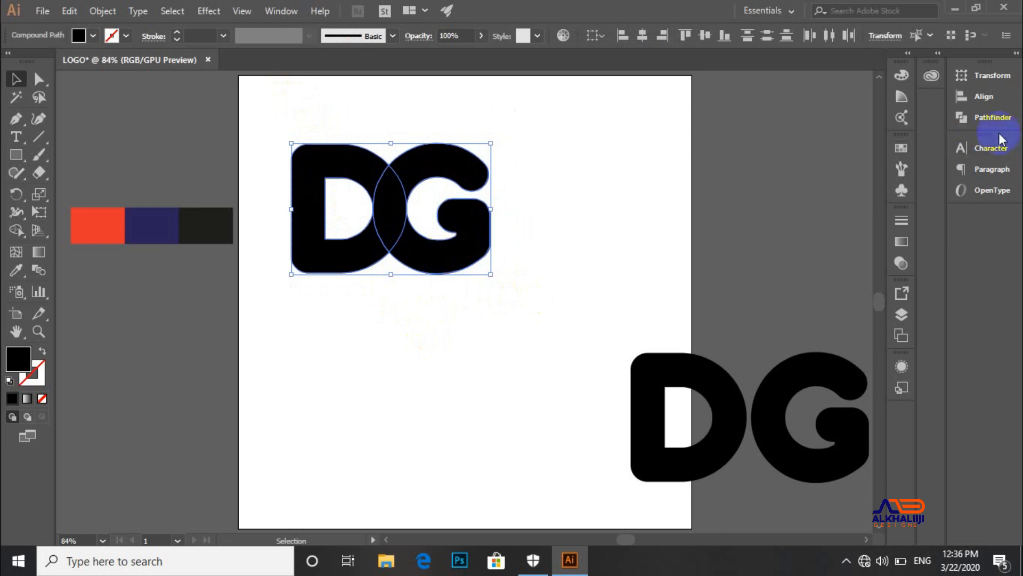
left_click(993, 119)
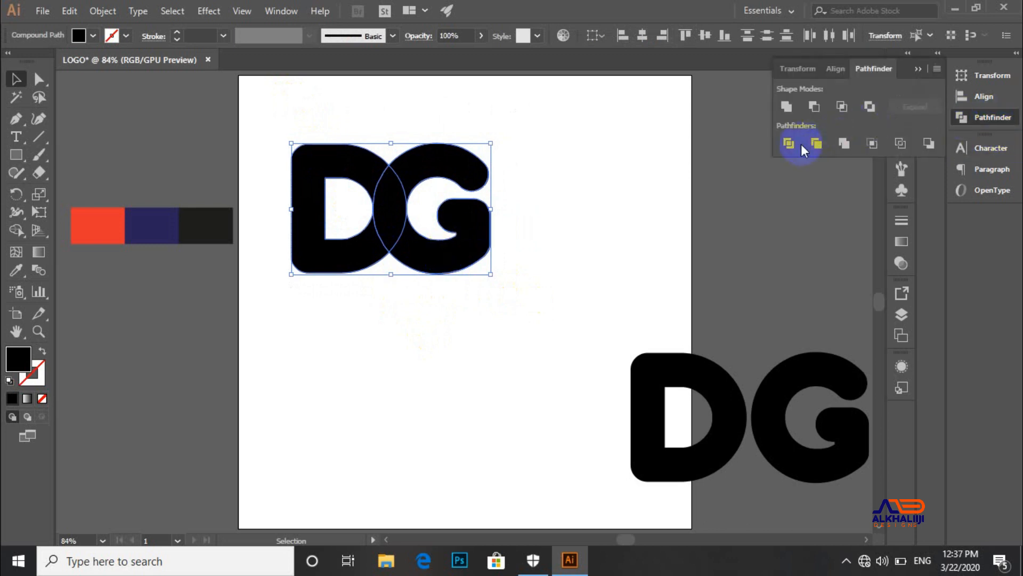
left_click(794, 142)
left_click(641, 235)
left_click(442, 167)
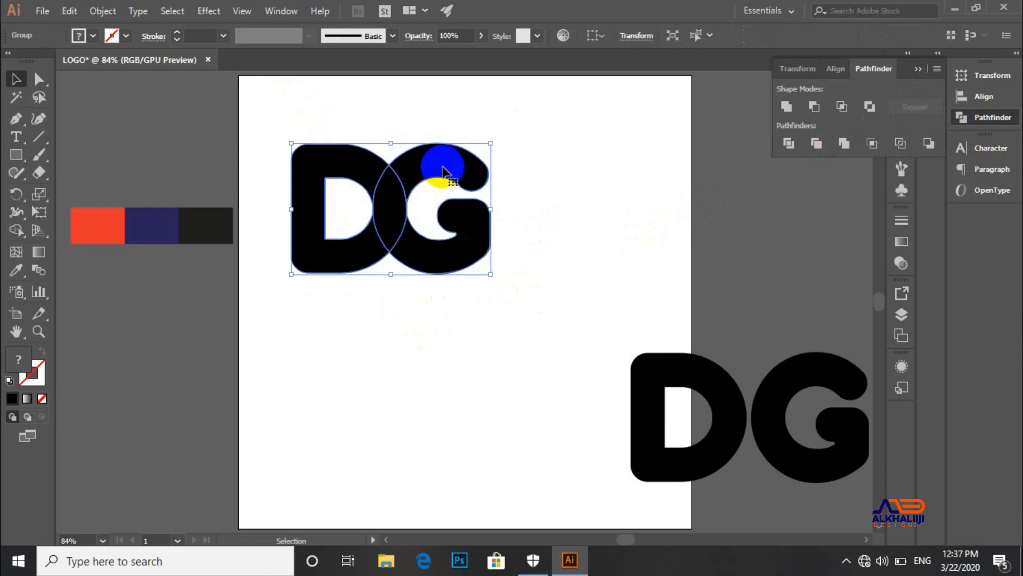
right_click(443, 170)
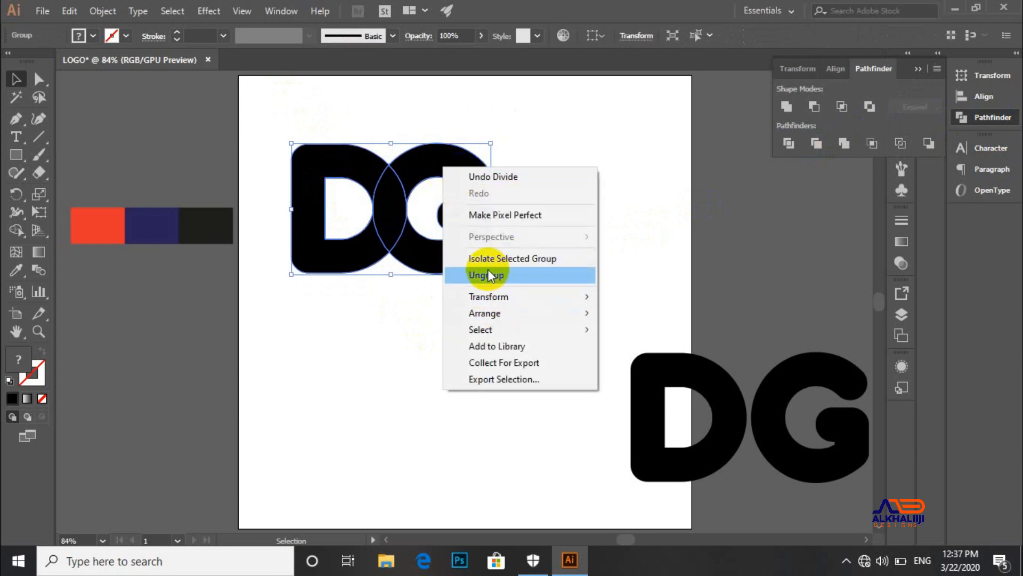
left_click(501, 273)
left_click(610, 251)
left_click(426, 176)
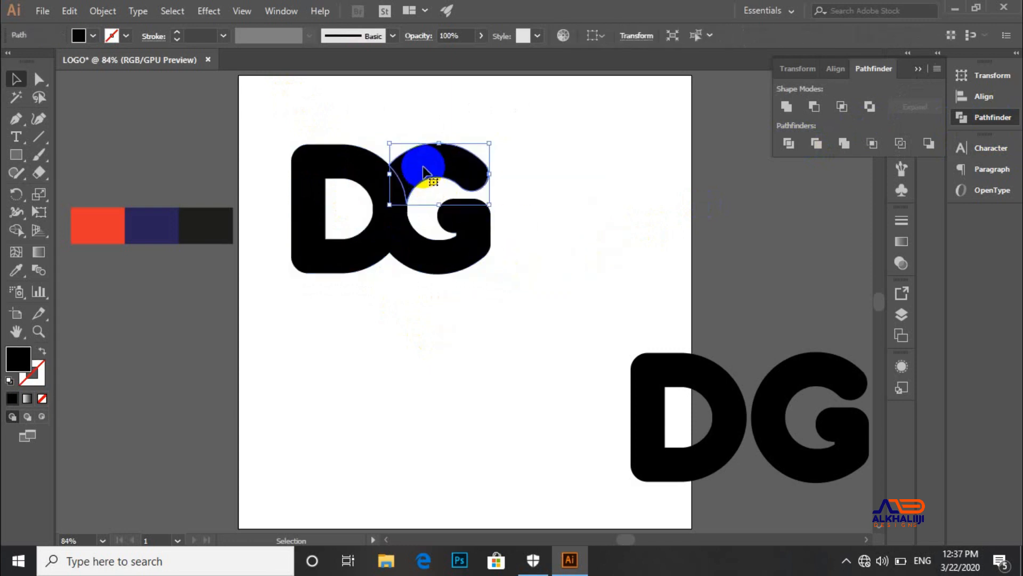
left_click(349, 183)
left_click(394, 218)
left_click(451, 260)
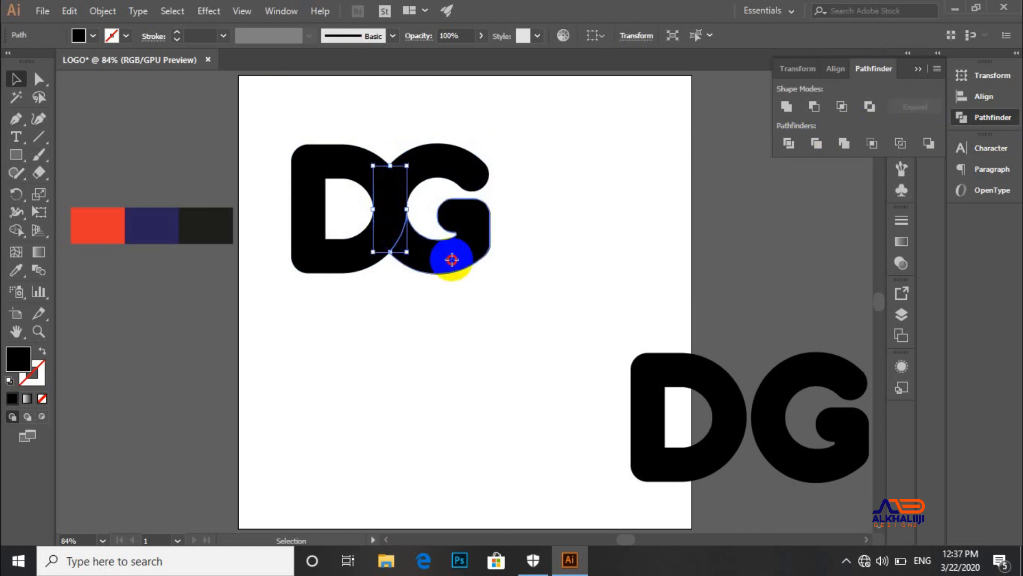
- Fill the D piece with the orange-red sampled from the color row
left_click(343, 172)
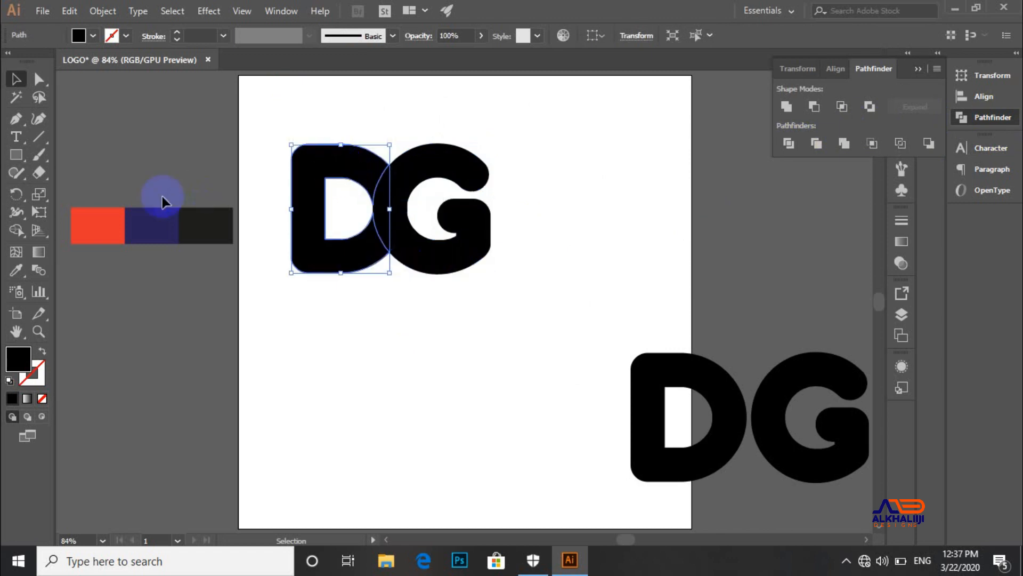
key("i")
left_click(98, 226)
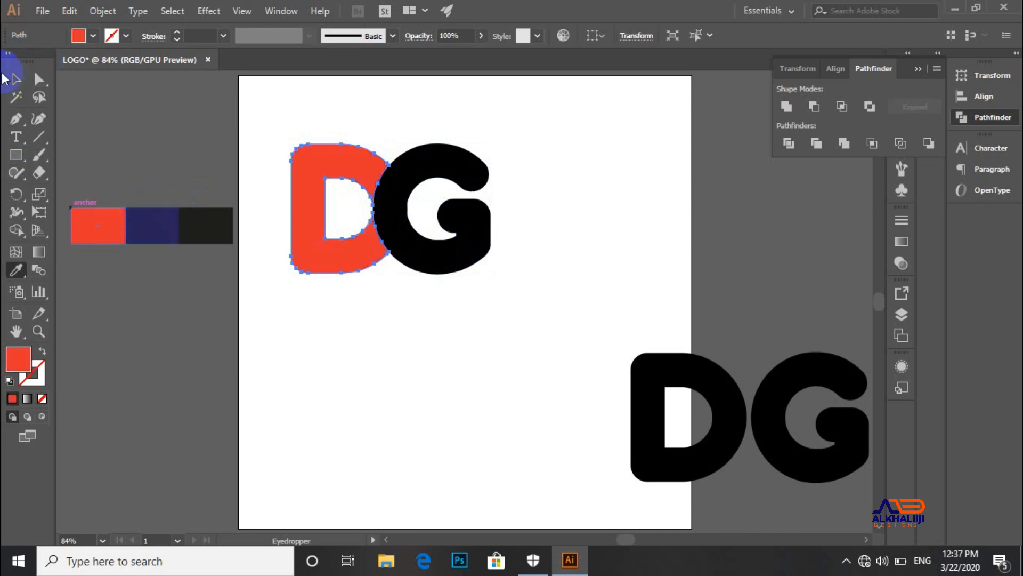
left_click(16, 79)
left_click(450, 404)
- Fill the lens-shaped overlap between the D and G with the dark blue sampled from the color row
left_click(388, 217)
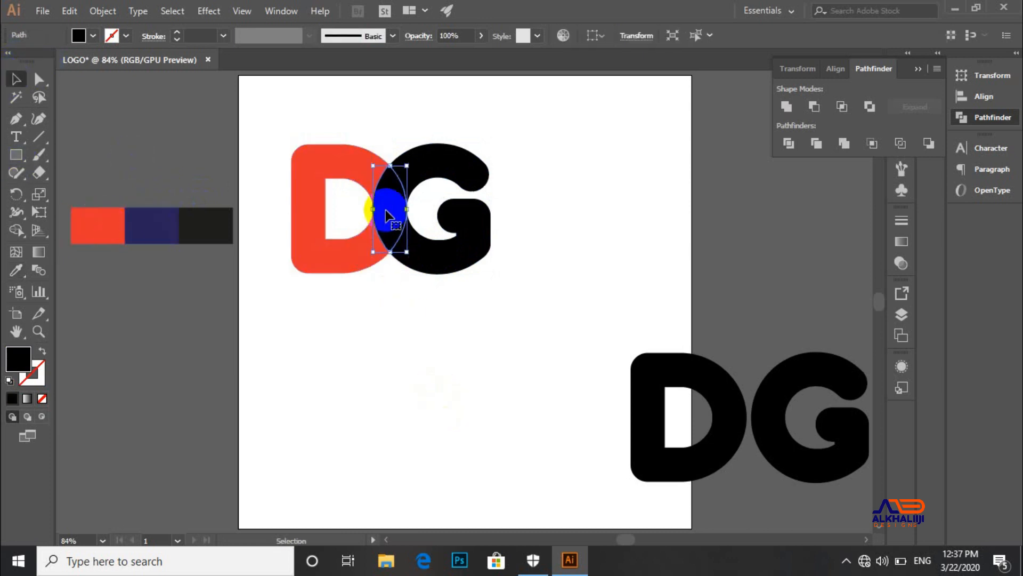
key("i")
left_click(159, 221)
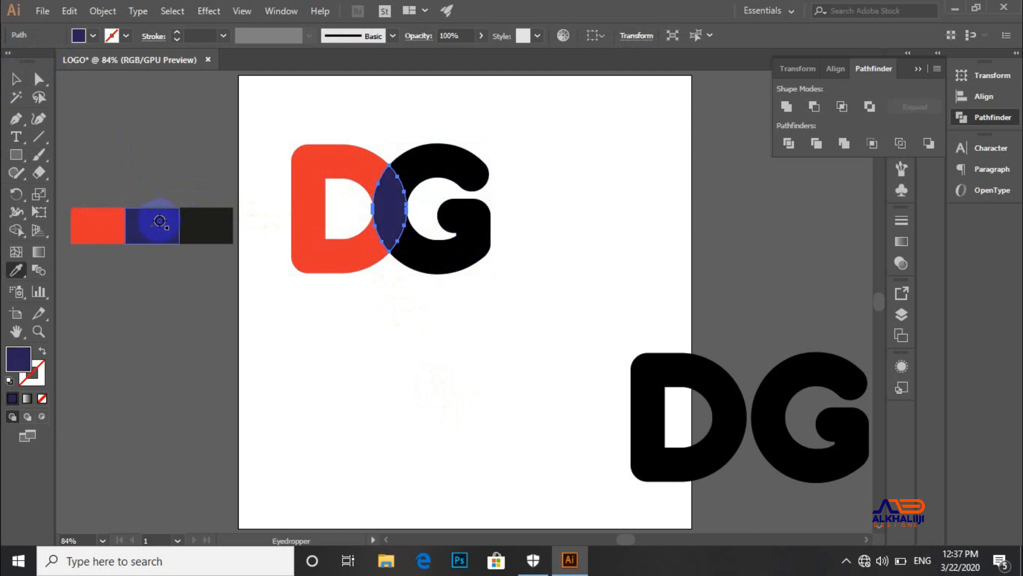
key("v")
left_click(439, 314)
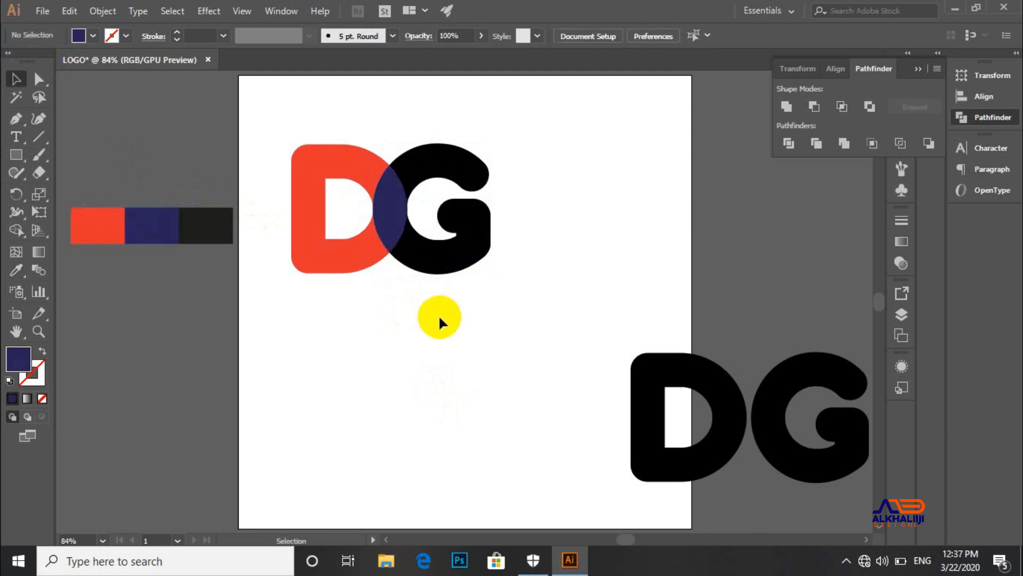
- Fill the upper arm of the G with the same dark blue as the overlap piece
left_click(419, 174)
key("i")
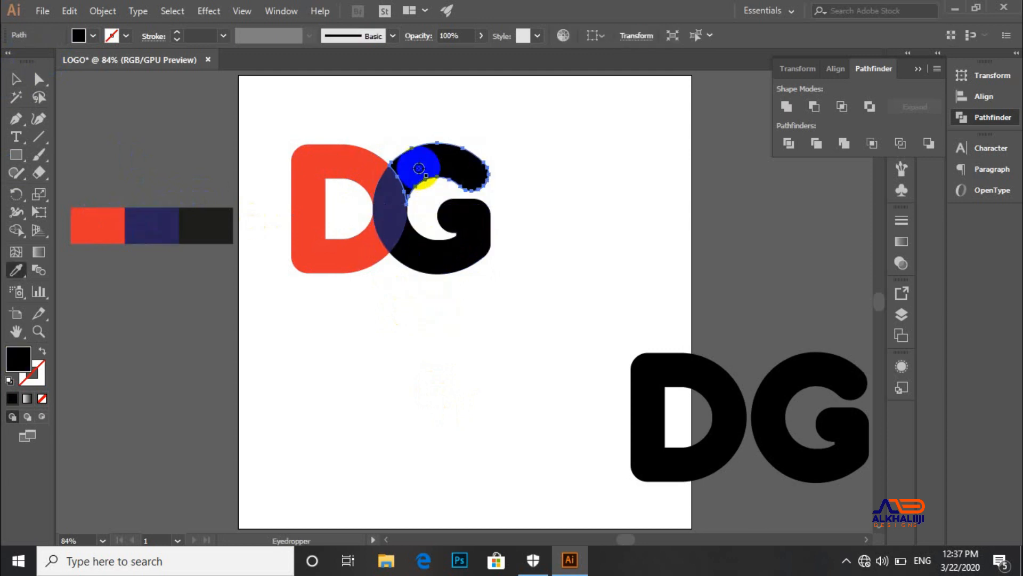
left_click(389, 191)
key("v")
left_click(434, 321)
left_click(426, 263)
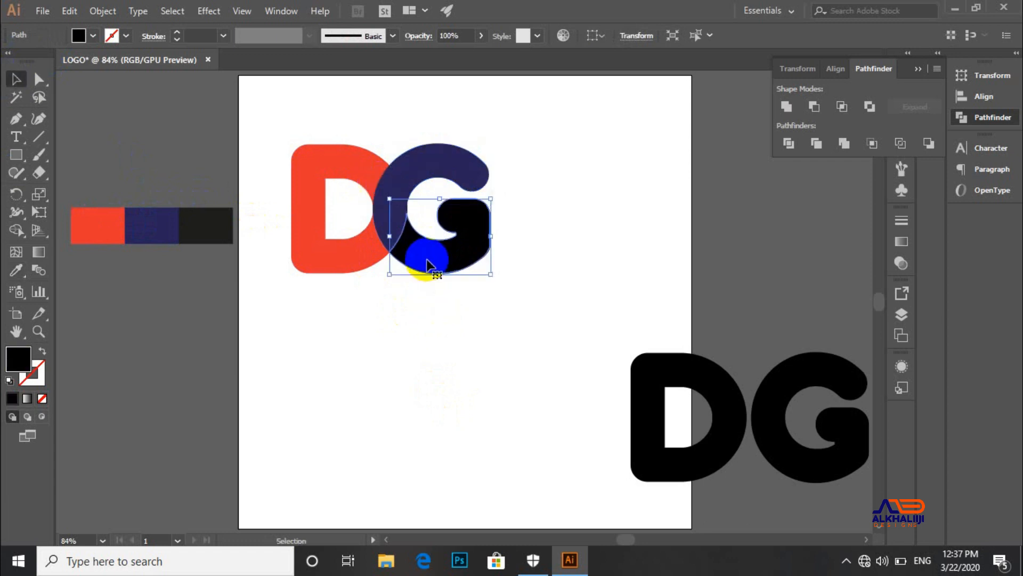
left_click(517, 311)
left_click(448, 261)
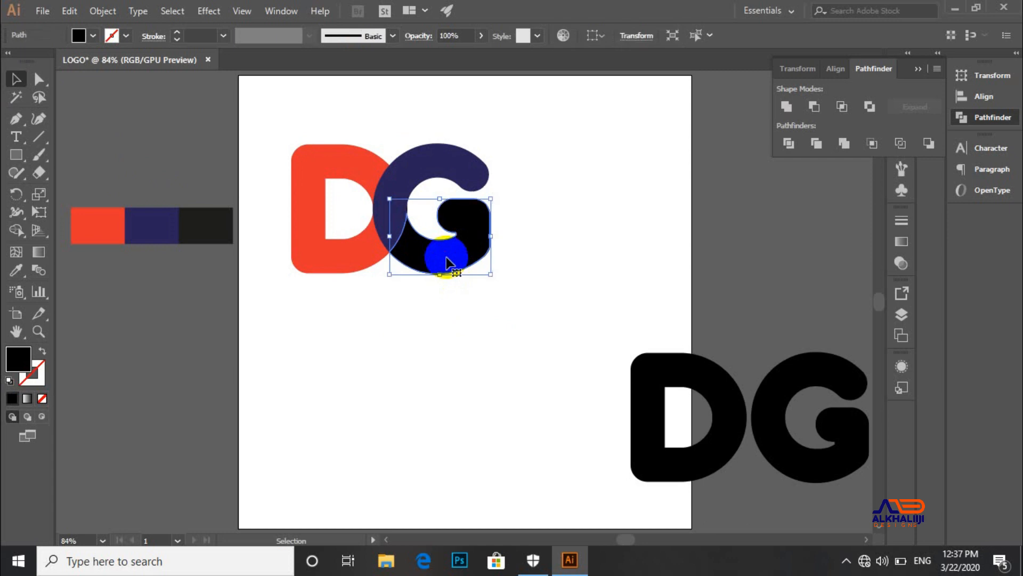
left_click(433, 335)
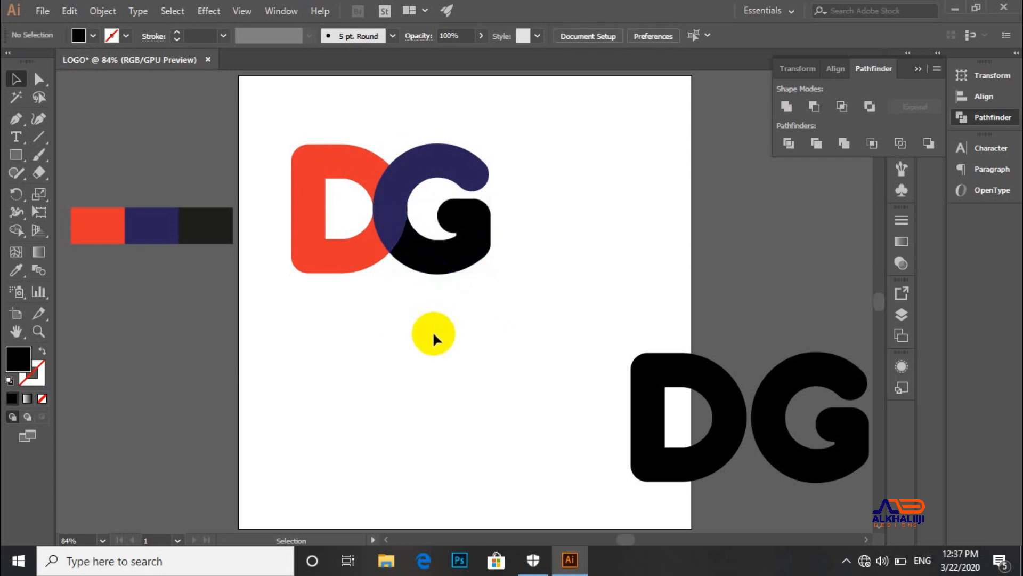
left_click_drag(318, 206, 492, 325)
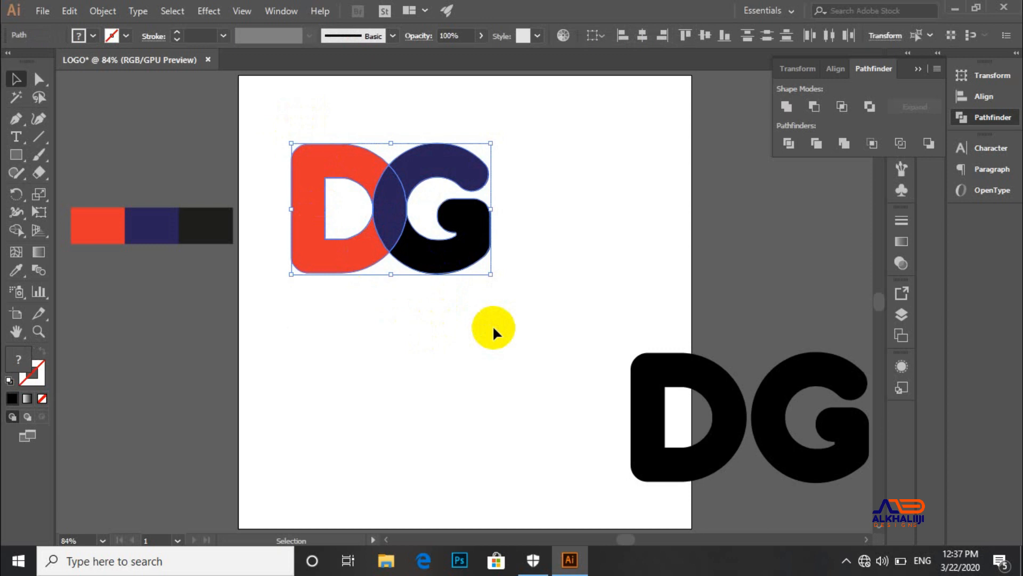
left_click(492, 325)
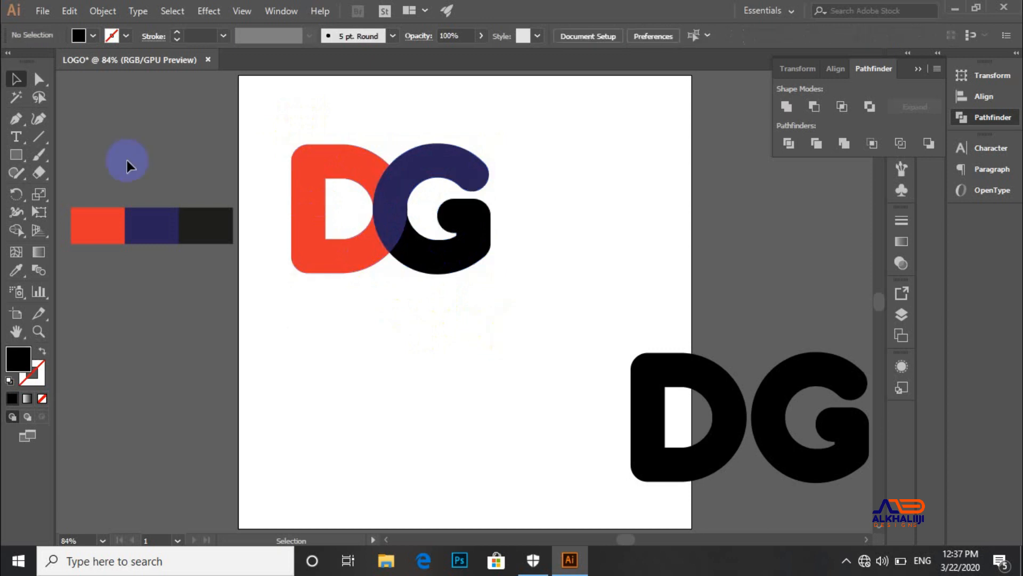
- Draw a black circle about 262 px in diameter below the DG letters with the Ellipse tool
left_click(16, 155)
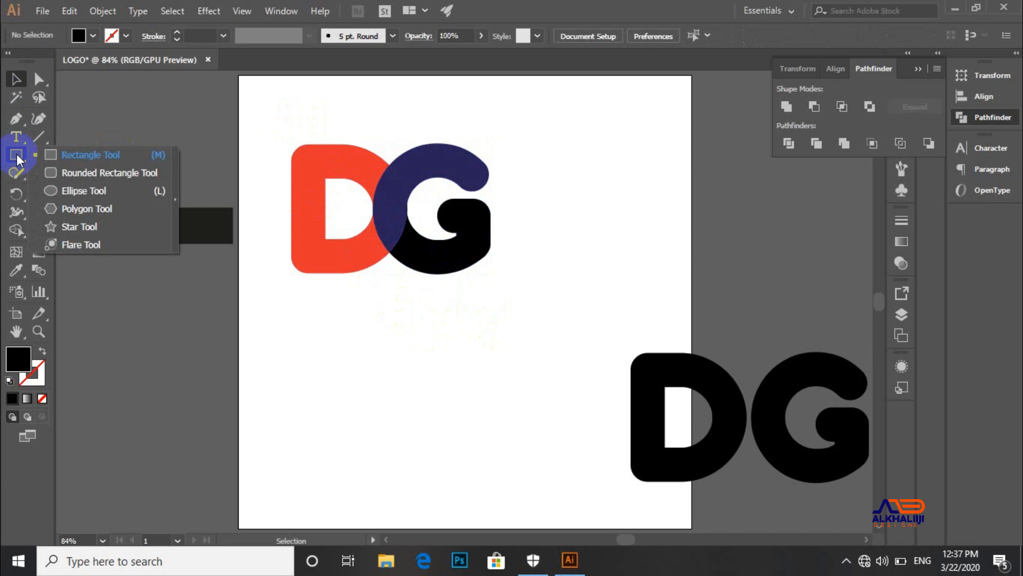
left_click(68, 189)
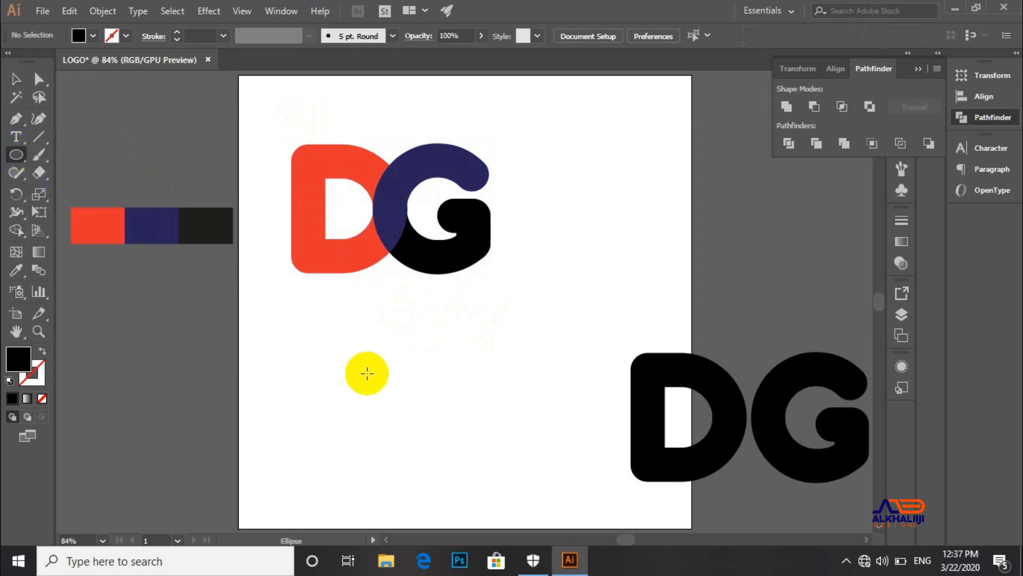
left_click_drag(287, 297, 454, 461)
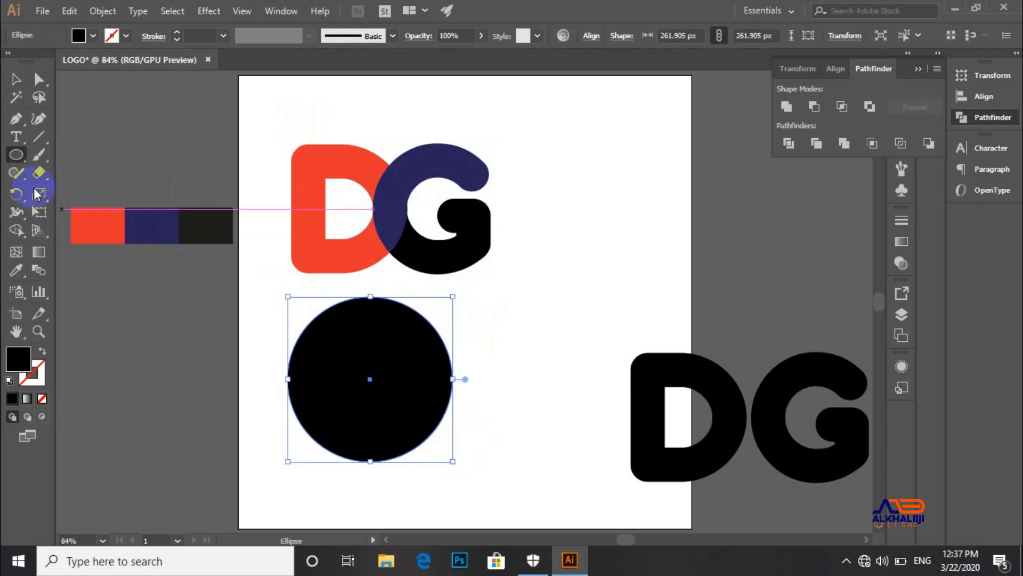
left_click(16, 79)
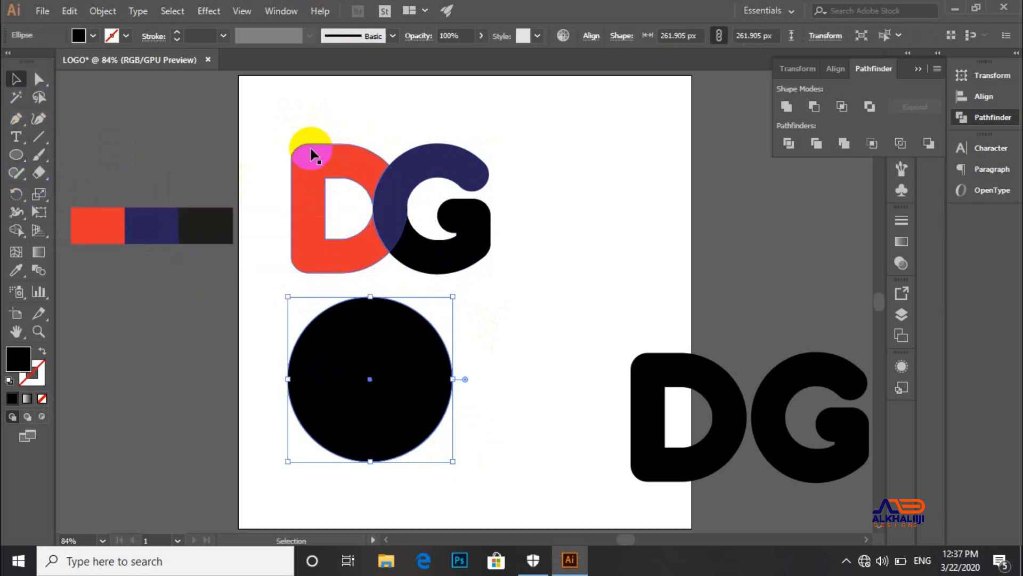
- Duplicate the circle slightly up and to the left, and subtract the copy from the original with Minus Front to form a crescent
left_click_drag(394, 385, 373, 370)
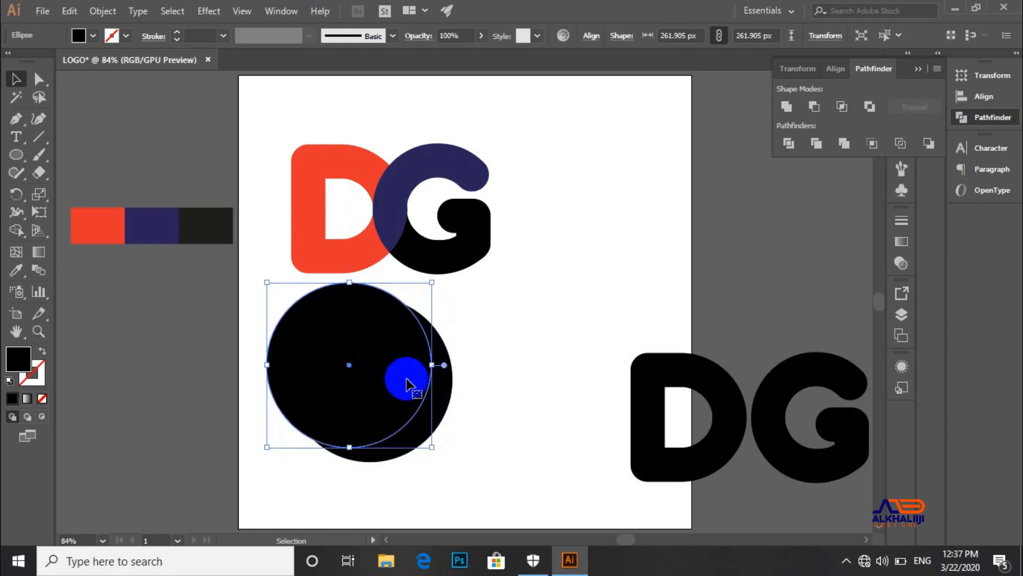
left_click(468, 436)
left_click_drag(421, 407, 387, 376)
left_click_drag(483, 427, 361, 407)
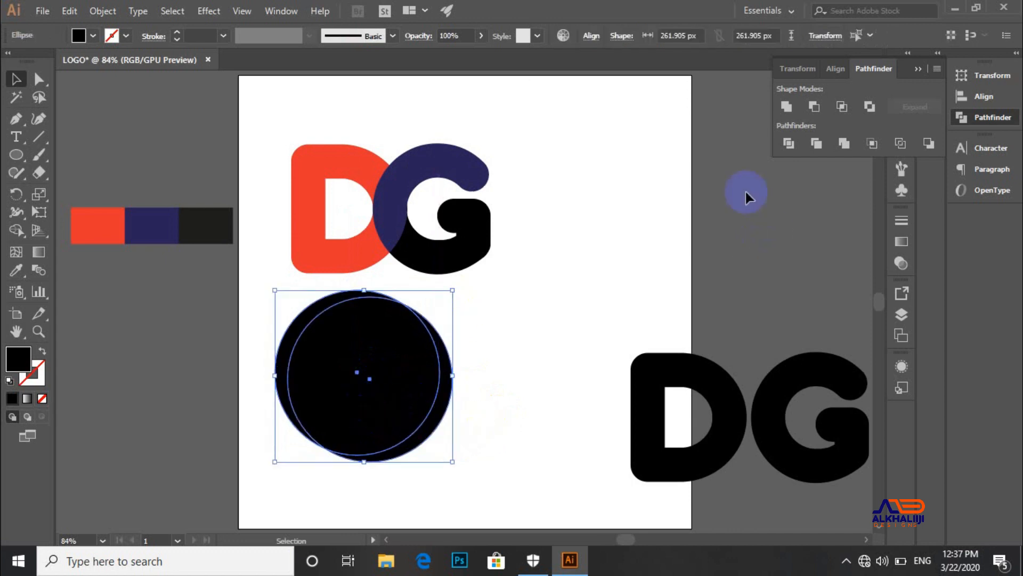
left_click(820, 112)
left_click(592, 304)
- Place the crescent around the right side of the G, with its lower tail merging into the bottom of the letter
left_click_drag(452, 370, 522, 200)
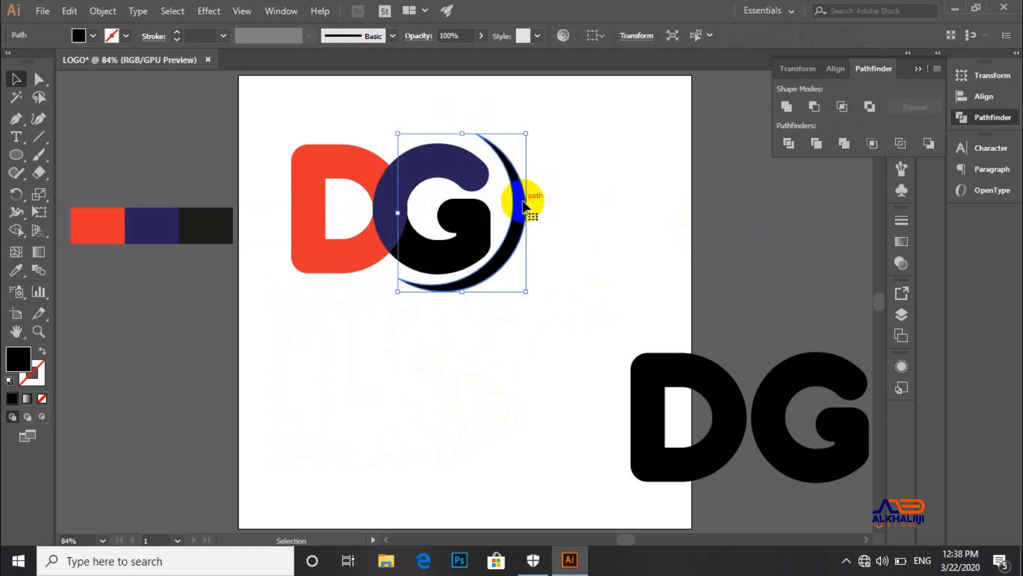
left_click(554, 239)
left_click_drag(514, 242, 516, 229)
left_click(581, 245)
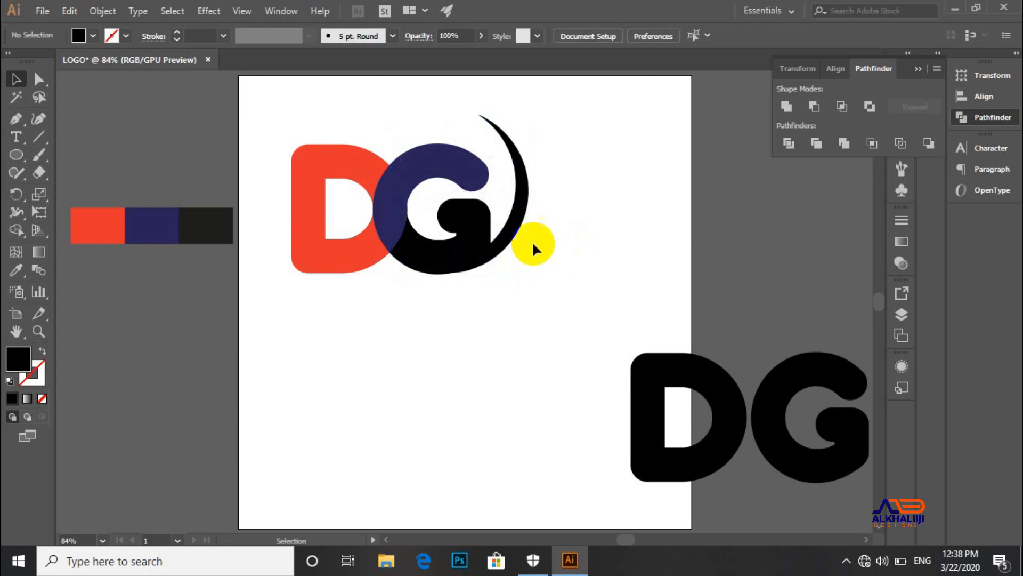
- Nudge the crescent slightly left toward the G and deselect it
left_click(516, 226)
key("Left")
key("Left")
key("Left")
key("Left")
key("Left")
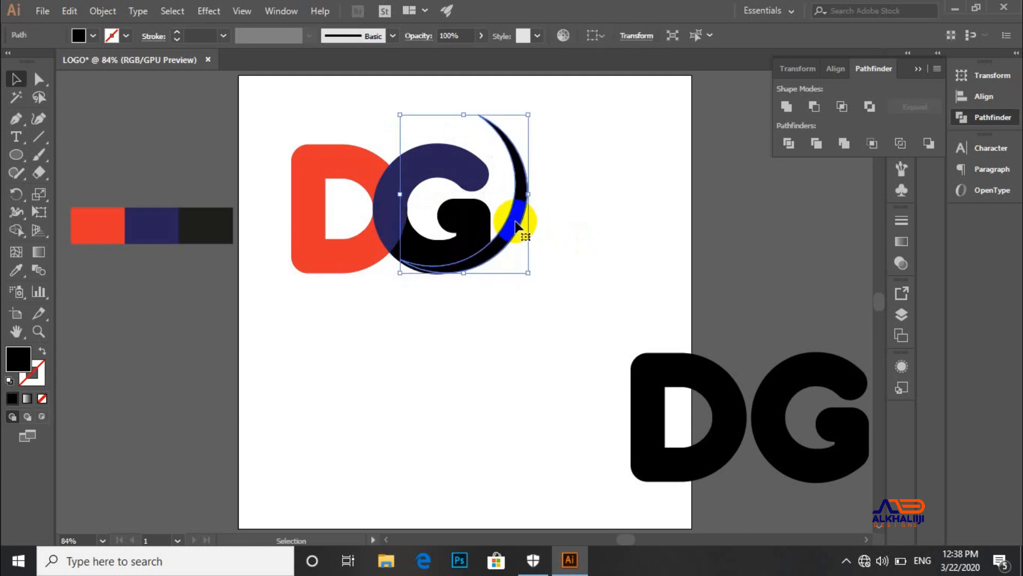
left_click(449, 361)
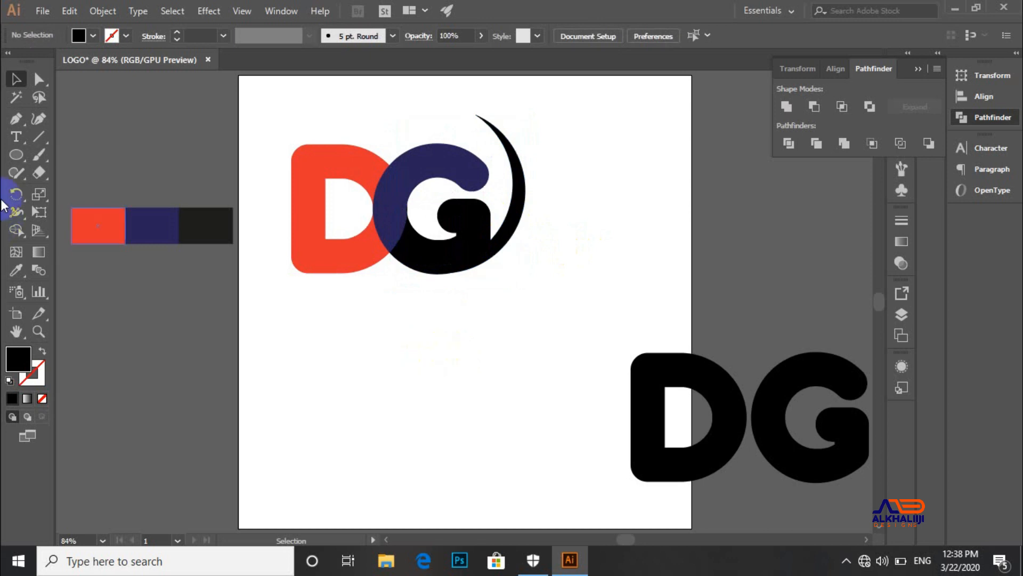
- Draw a second black circle about 189 px in diameter in the lower left part of the artboard
left_click(16, 154)
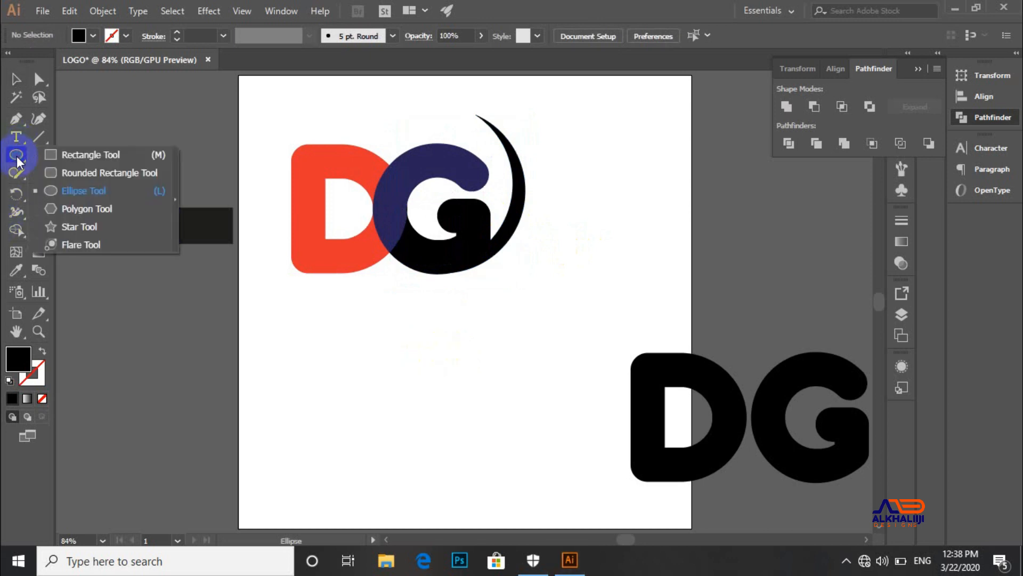
left_click(69, 190)
left_click_drag(327, 364, 437, 477)
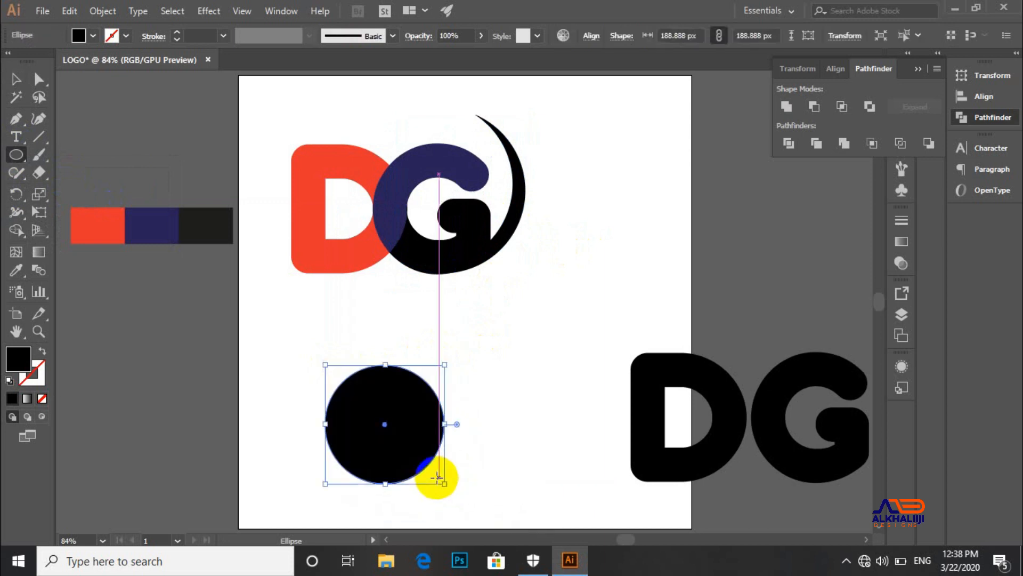
left_click(16, 79)
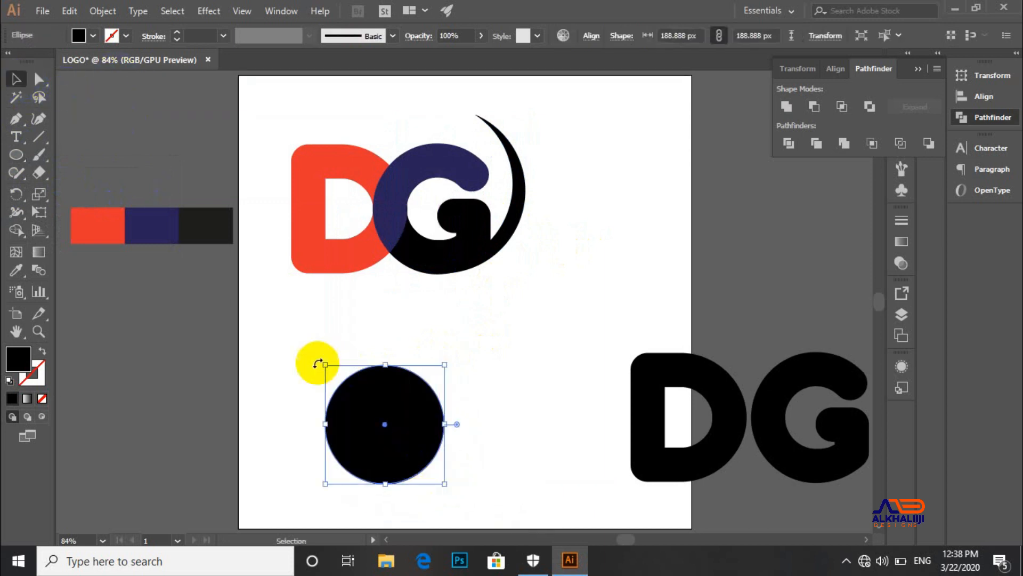
- Duplicate the lower circle slightly up and to the left, and subtract the copy from the original with Minus Front
left_click(358, 389)
left_click_drag(358, 384, 335, 370)
left_click(389, 442)
left_click(347, 400, "shift")
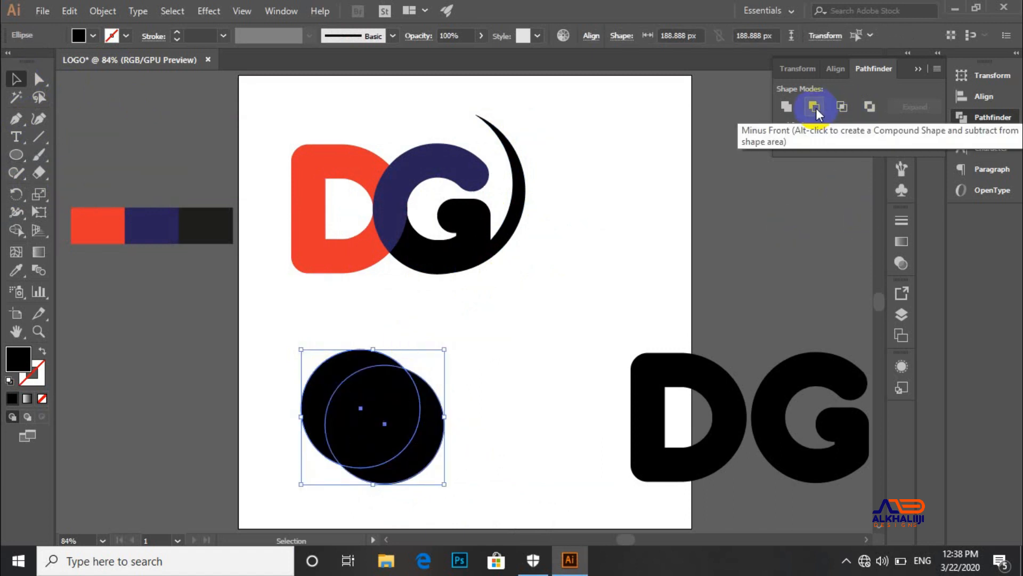
left_click(981, 115)
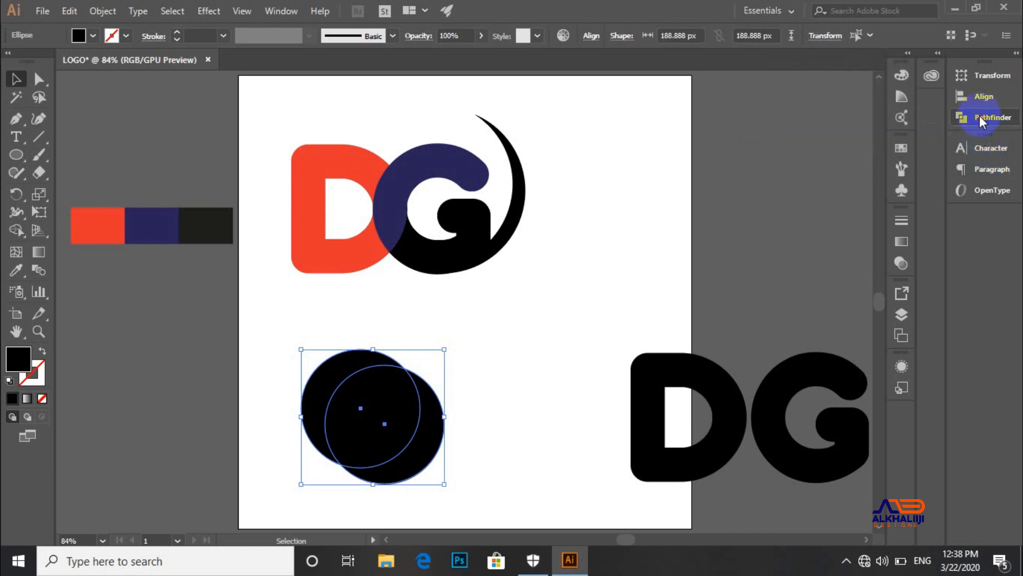
left_click(281, 11)
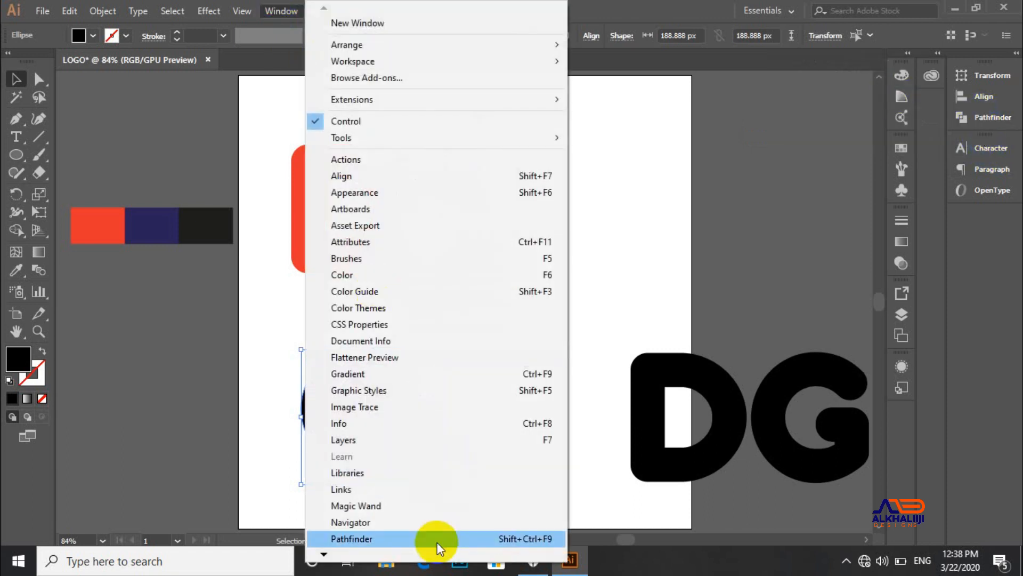
left_click(368, 537)
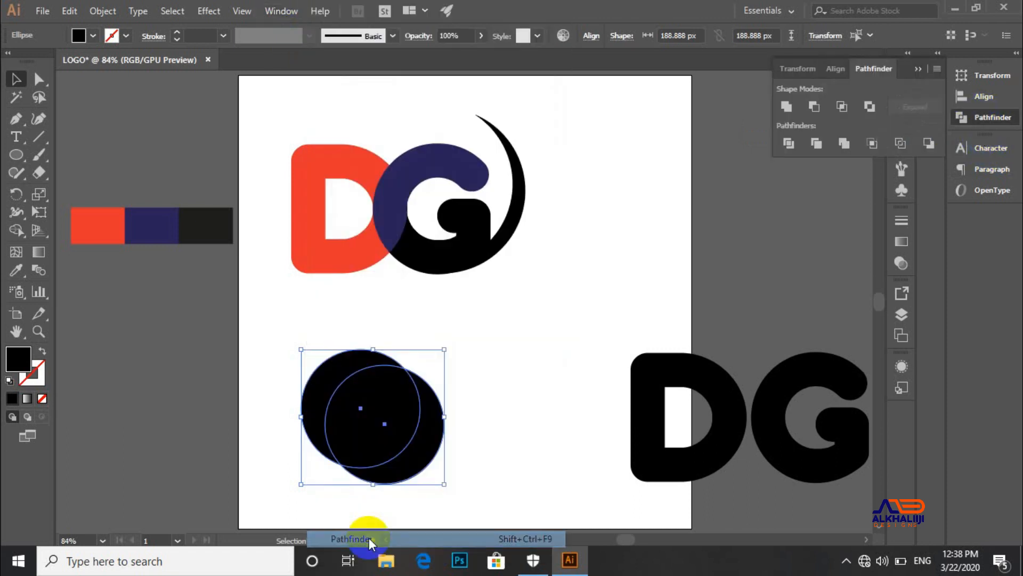
left_click(839, 105)
- Delete the separate black crescent in the lower part of the artboard
left_click(520, 360)
left_click(418, 430)
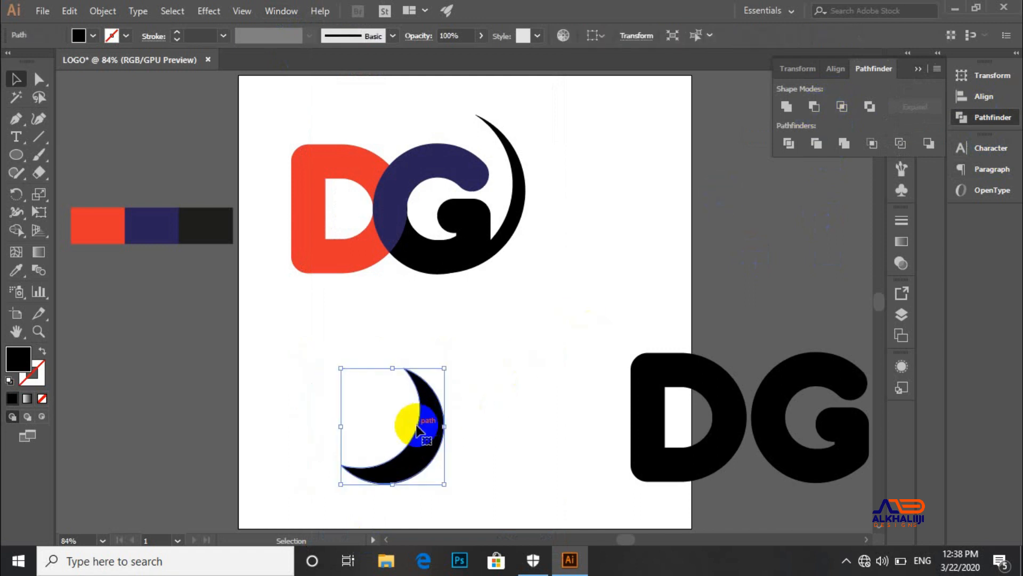
key("Delete")
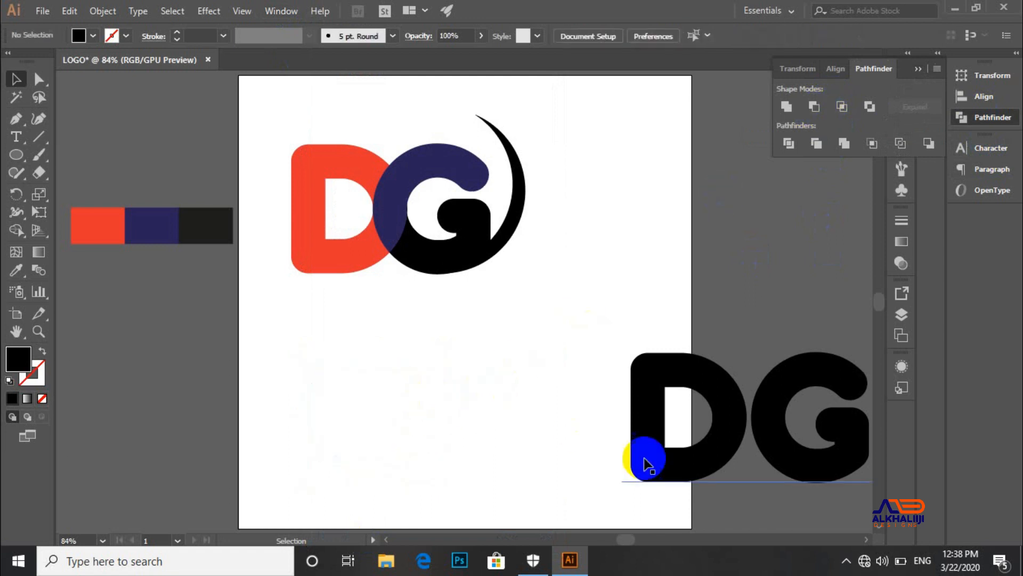
- Recolour the crescent around the G with the orange-red sampled from the D
left_click(517, 230)
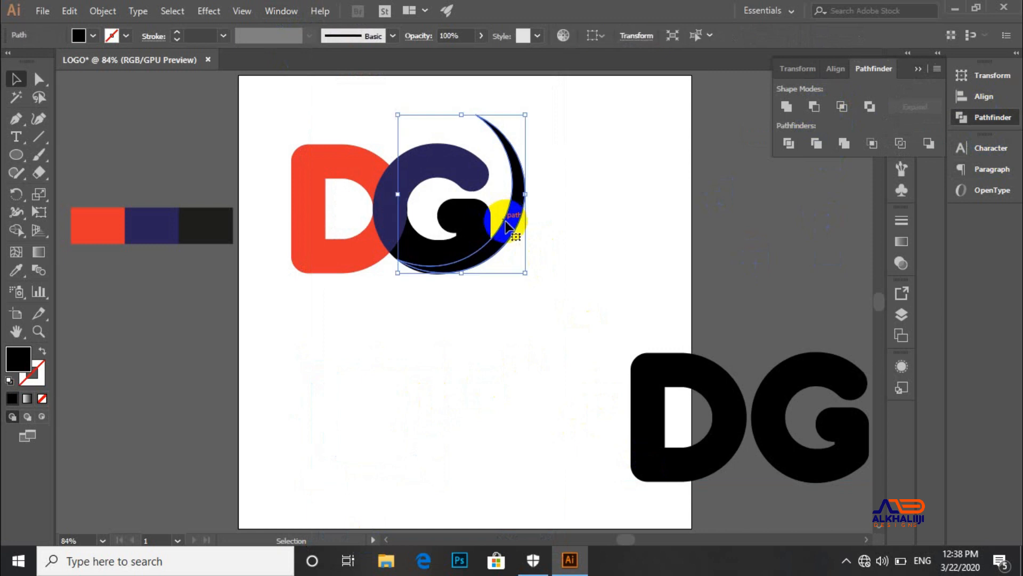
left_click(450, 337)
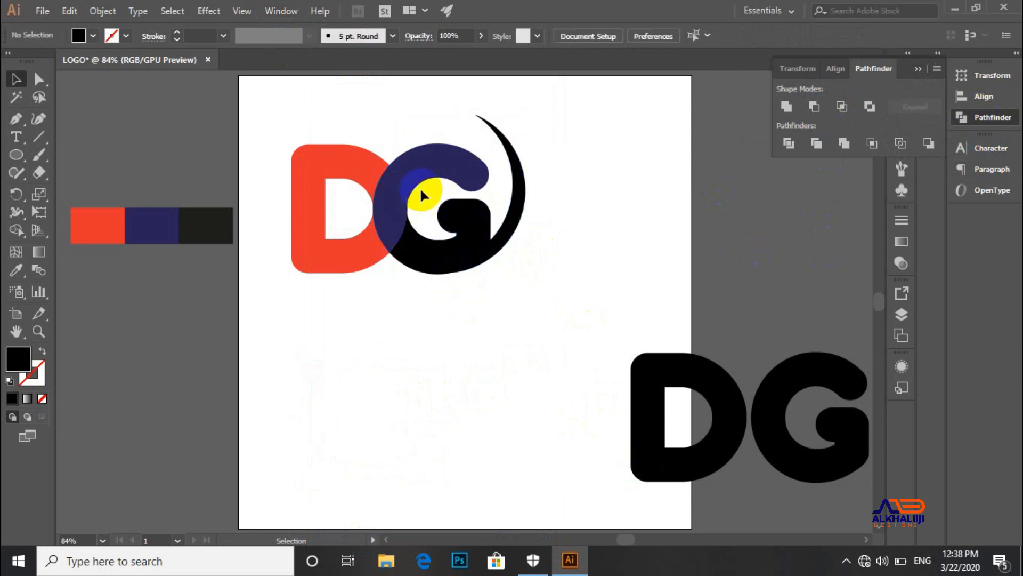
left_click(498, 241)
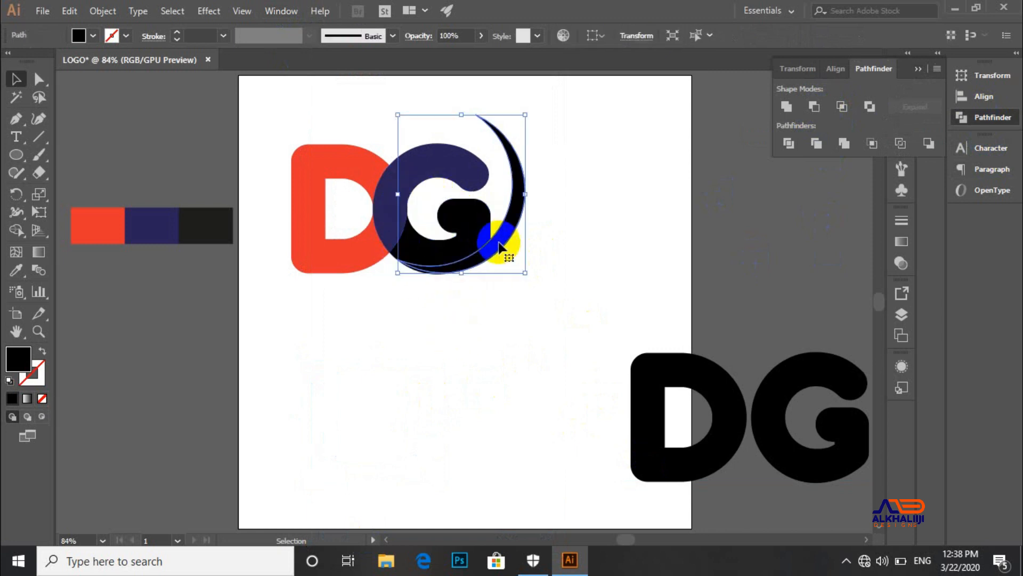
key("i")
left_click(353, 154)
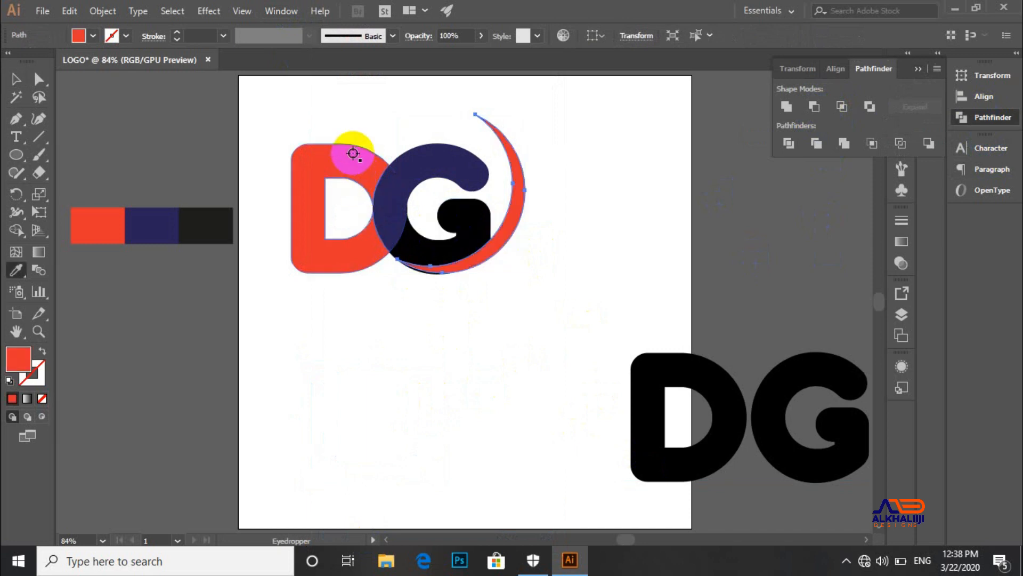
key("v")
- Send the orange-red crescent to the back, behind the black lower part of the G, and deselect it
left_click(494, 221)
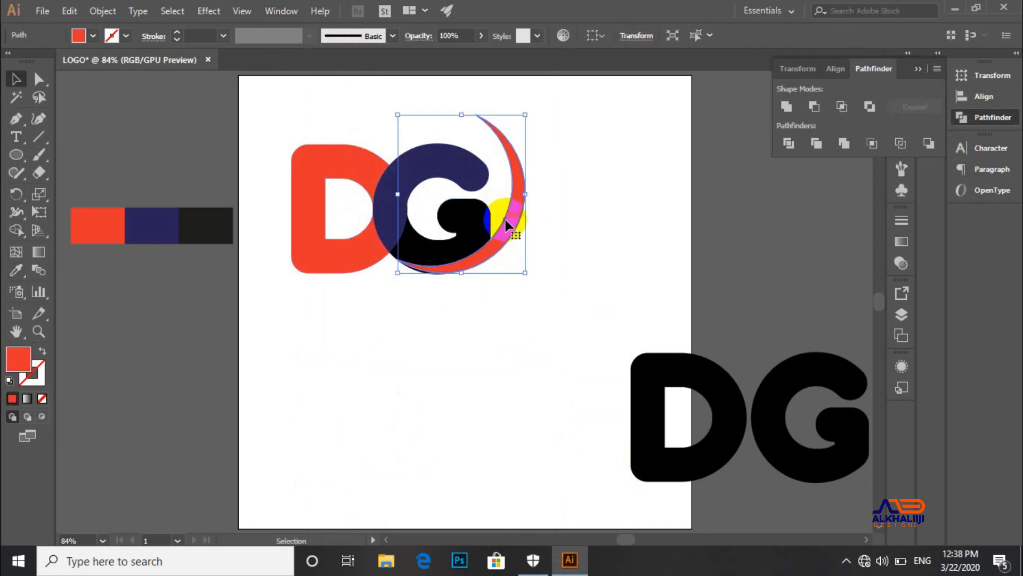
right_click(506, 222)
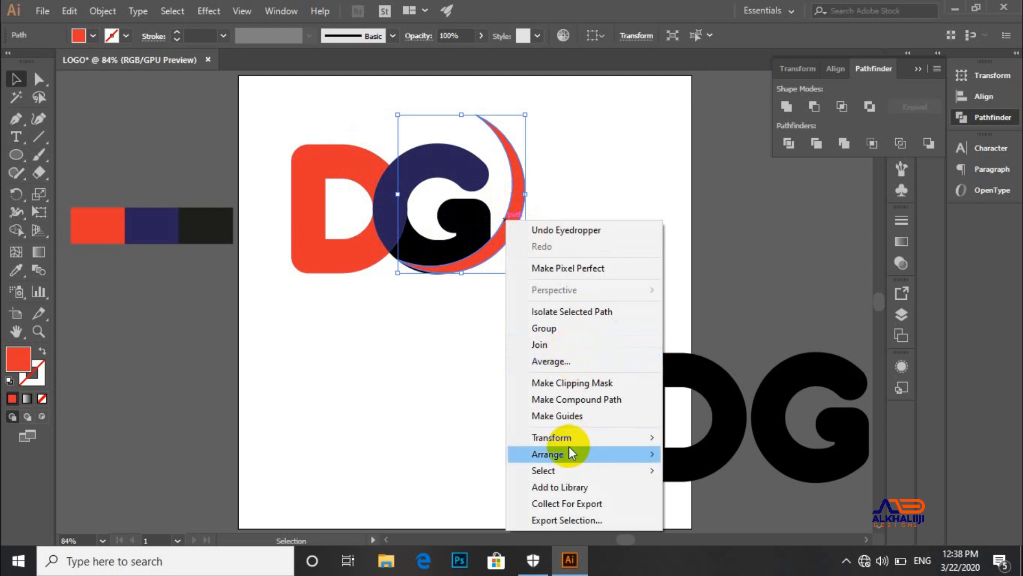
mouse_move(569, 454)
left_click(709, 503)
left_click(538, 438)
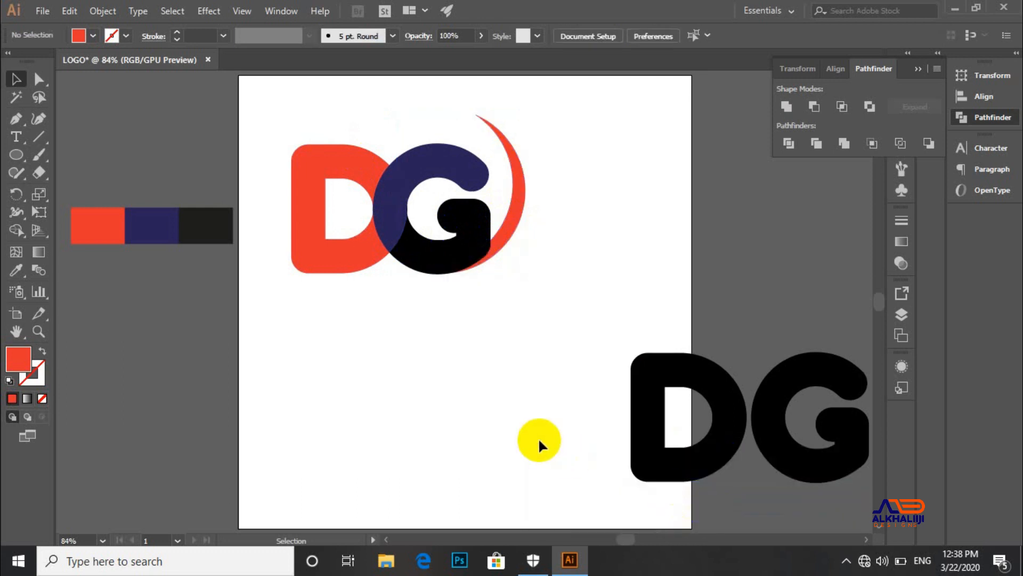
- Recolour the black lower part of the G with the orange-red sampled from the crescent
left_click(515, 229)
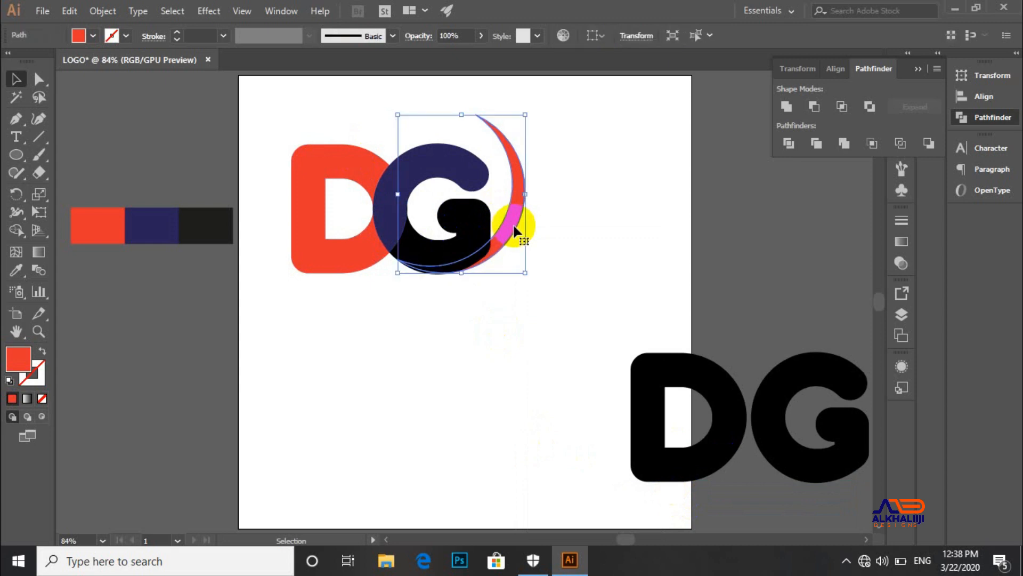
left_click(471, 223)
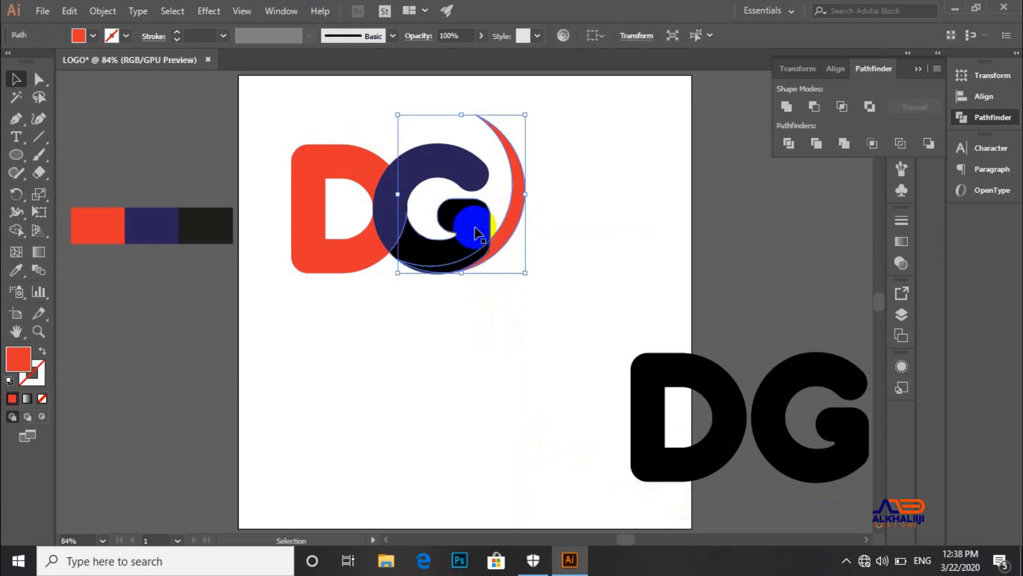
key("i")
left_click(515, 207)
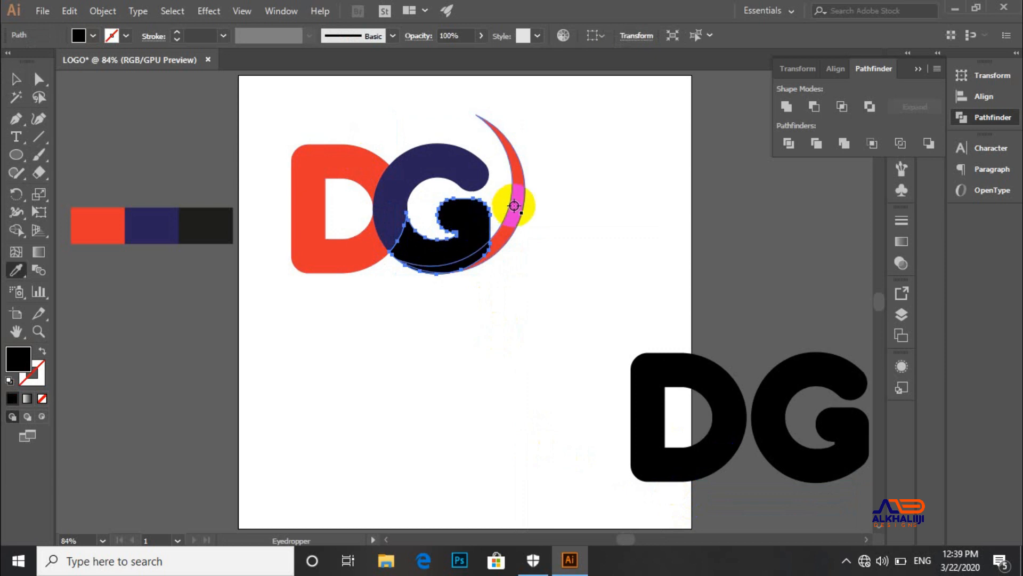
key("v")
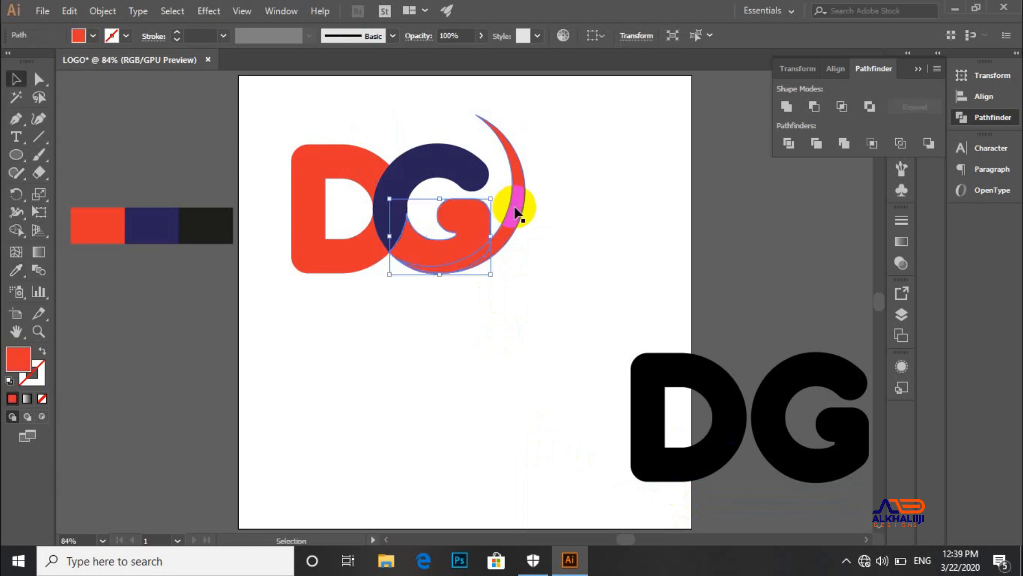
left_click(540, 285)
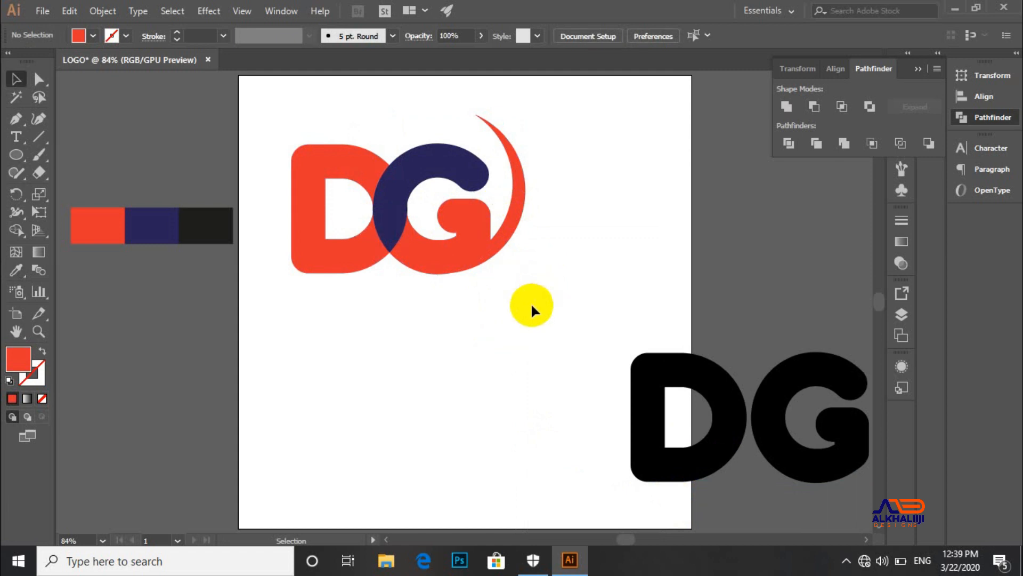
- Delete the spare black DG letters overlapping the artboard's edge
left_click_drag(285, 95, 535, 260)
left_click(686, 374)
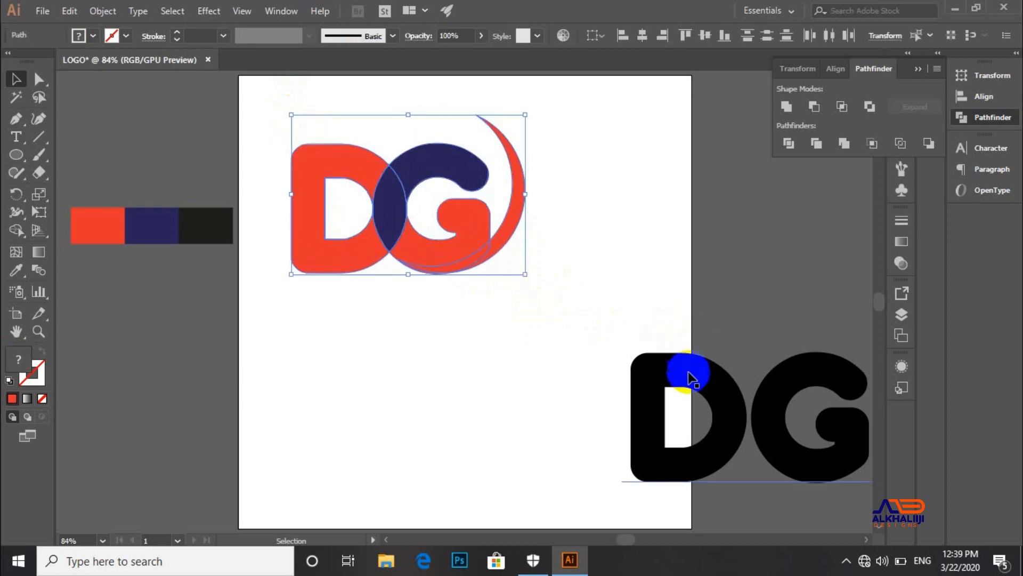
key("Delete")
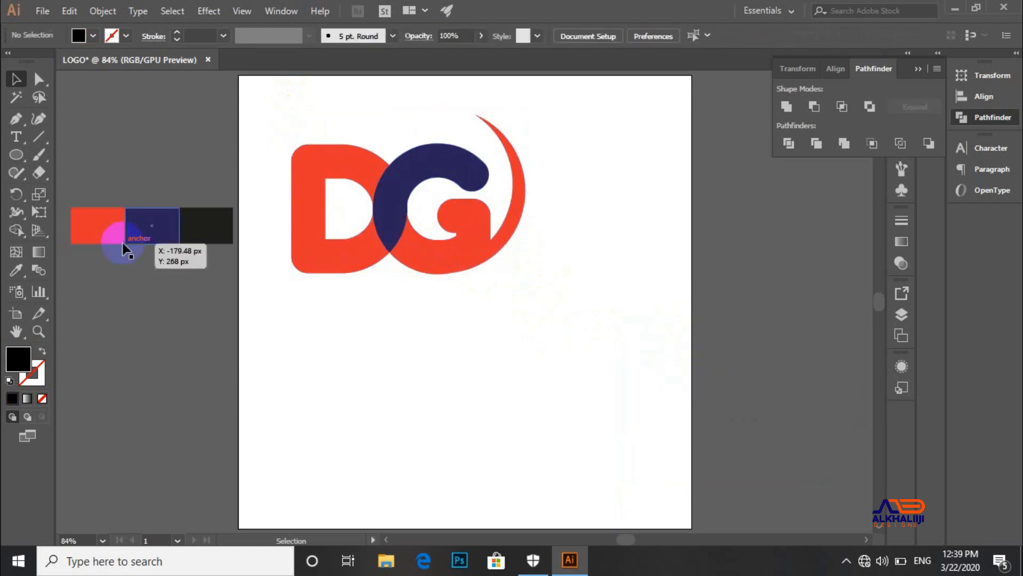
- Group all parts of the DG logo, including the crescent, and deselect the group
left_click_drag(259, 138, 524, 235)
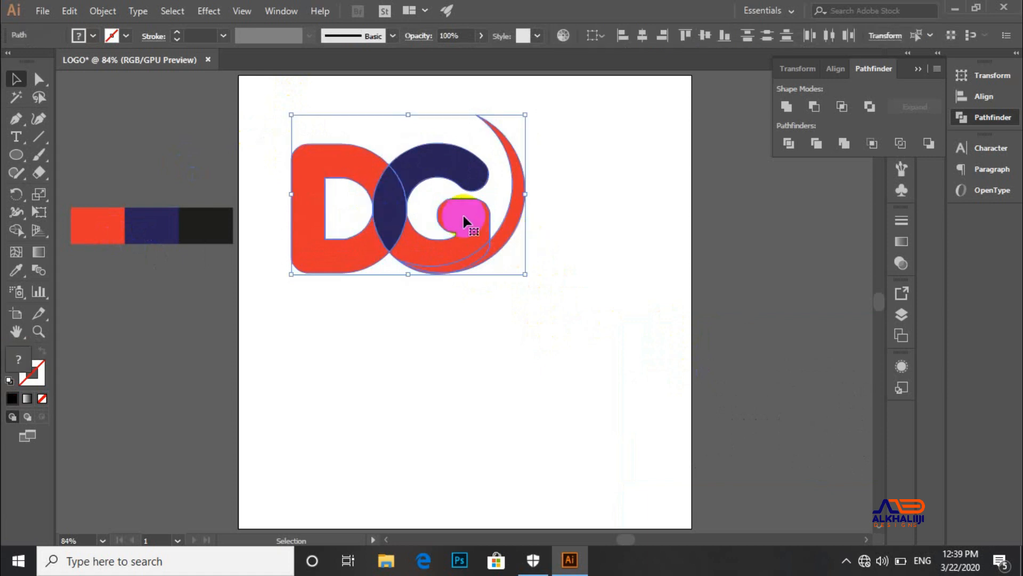
right_click(464, 214)
left_click(501, 307)
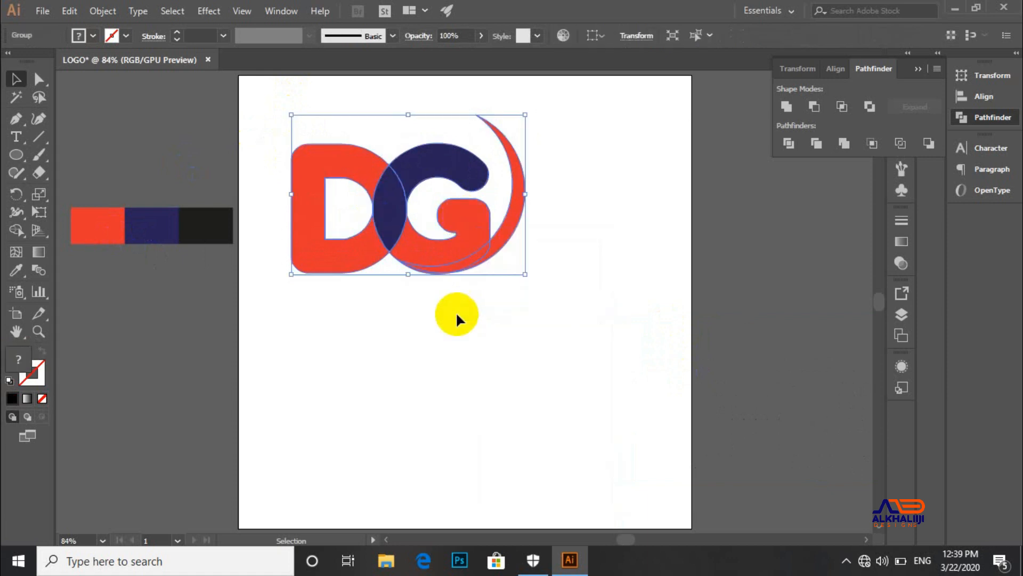
left_click(422, 316)
- Delete the black colour swatch and place the orange-red and dark blue swatches apart in a row beneath the logo
left_click(211, 221)
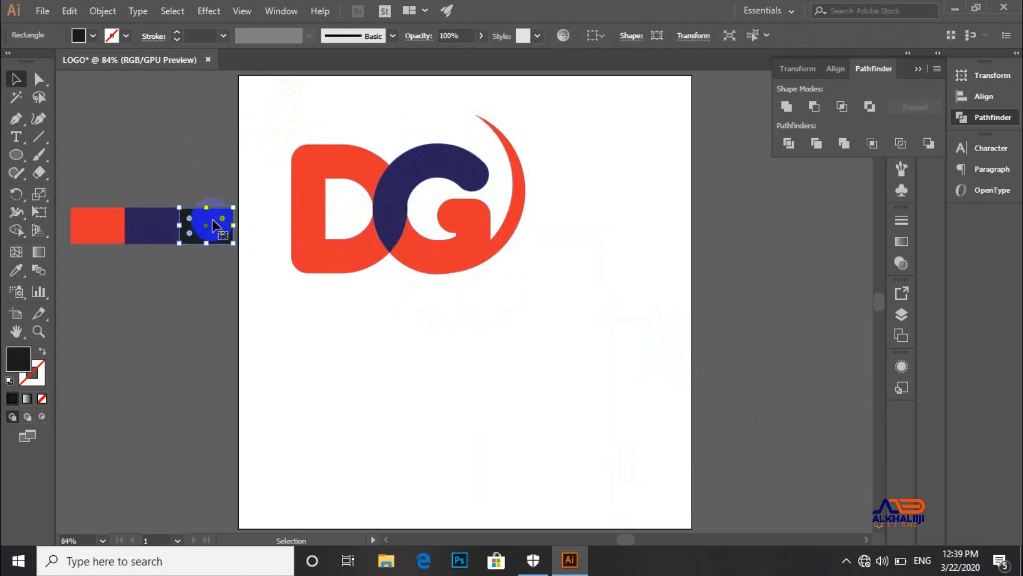
key("Delete")
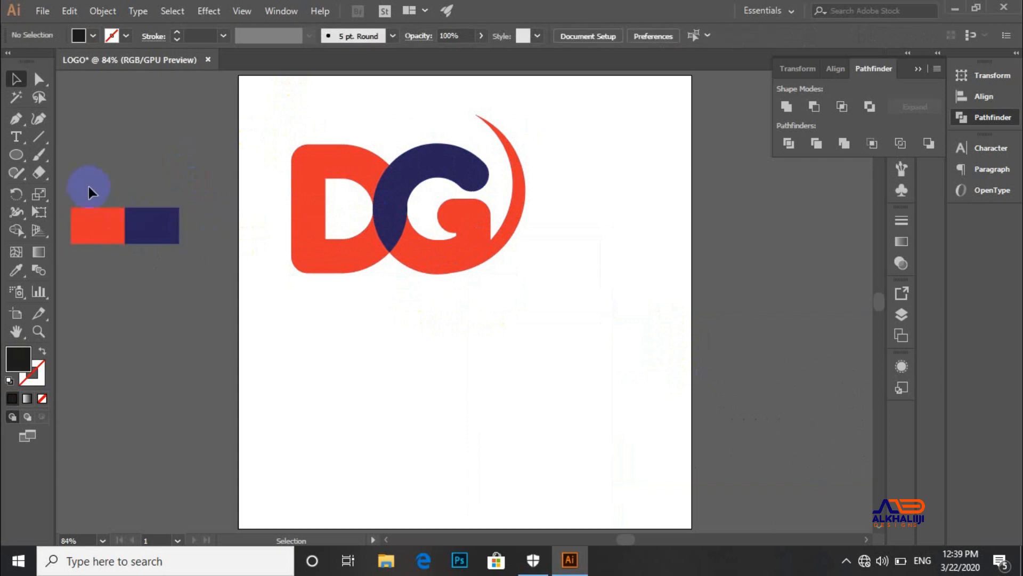
left_click_drag(173, 285, 172, 286)
left_click_drag(142, 233, 464, 304)
left_click(398, 320)
left_click(384, 294)
left_click(354, 299)
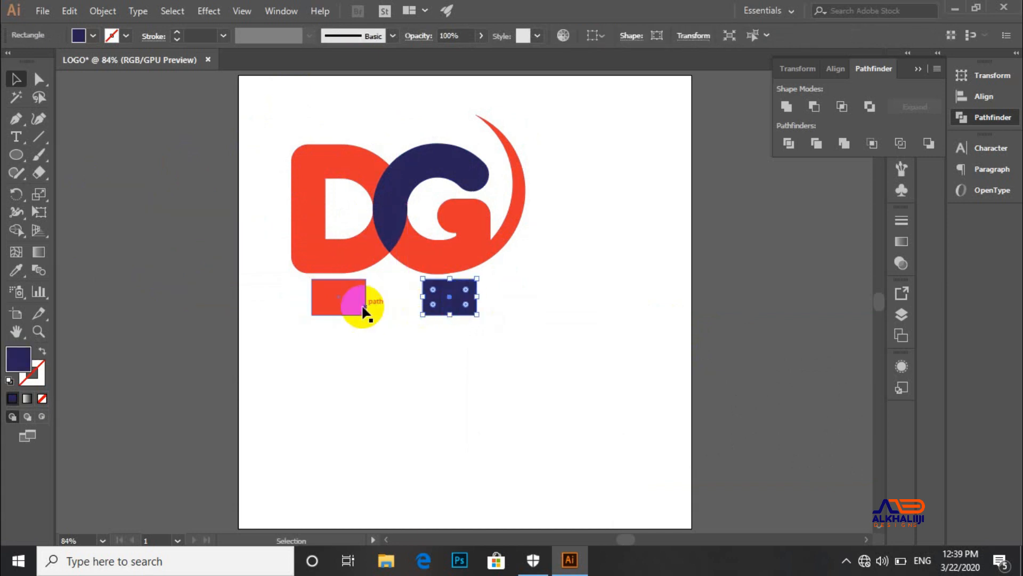
- Add an "80%" text label in Arial beneath the orange-red swatch
left_click(16, 137)
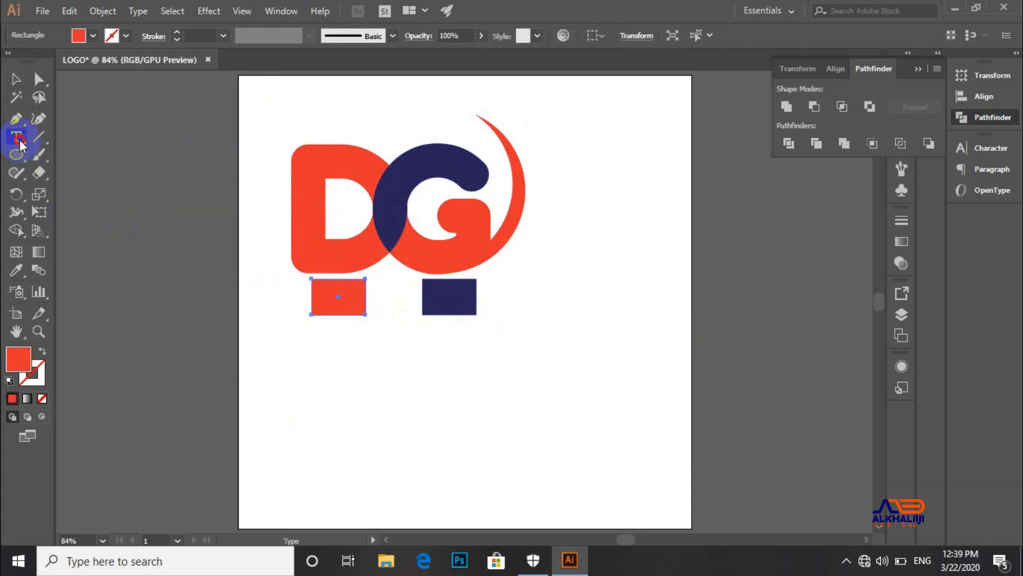
left_click(313, 334)
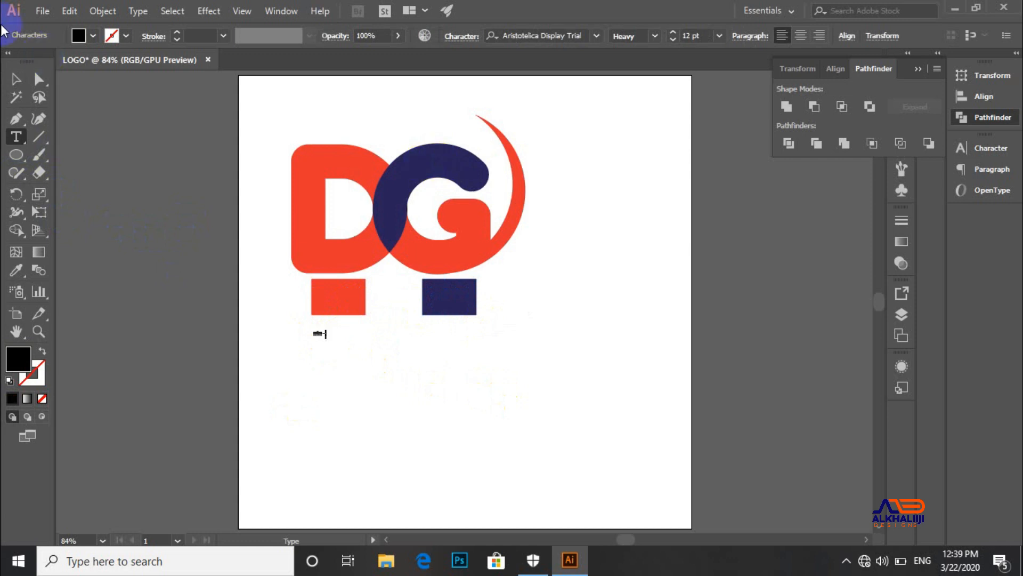
left_click(516, 36)
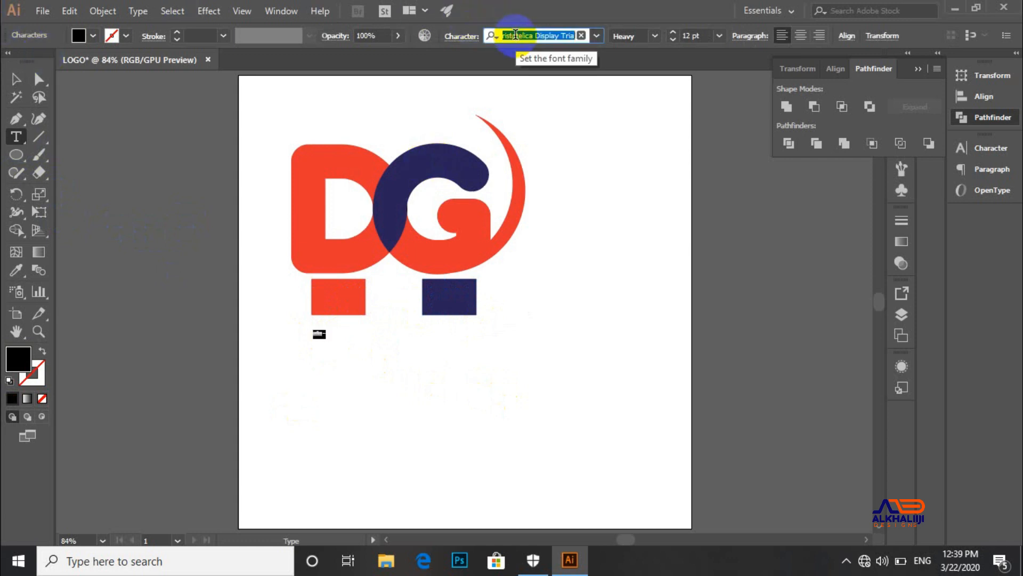
type("AR")
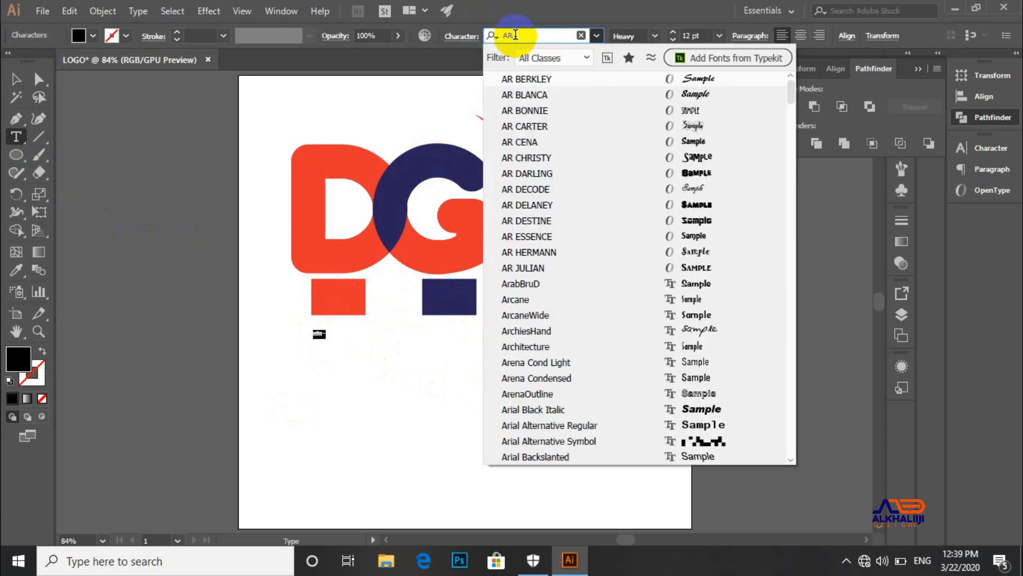
type("IAL")
left_click(519, 217)
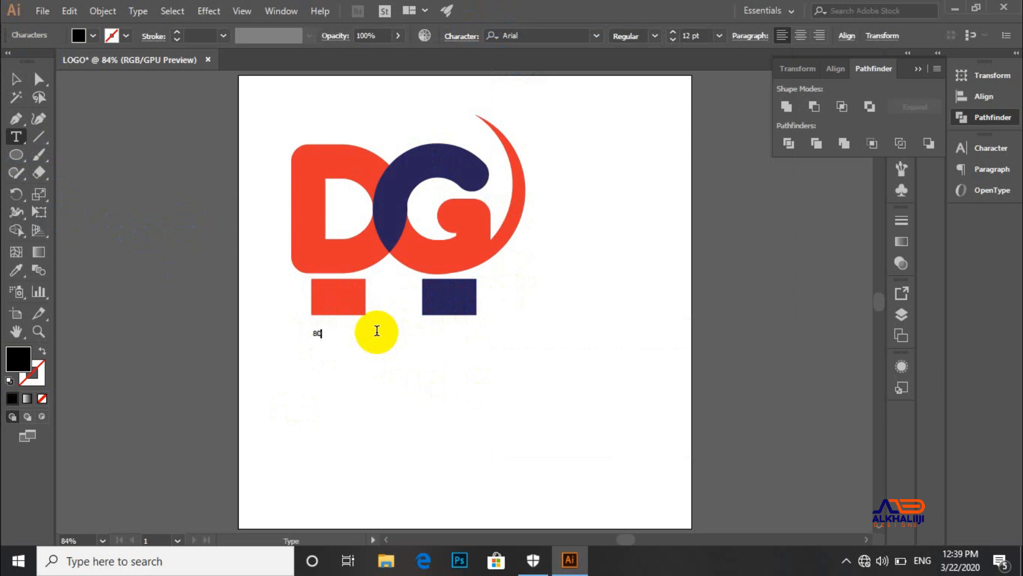
type("%")
left_click(16, 79)
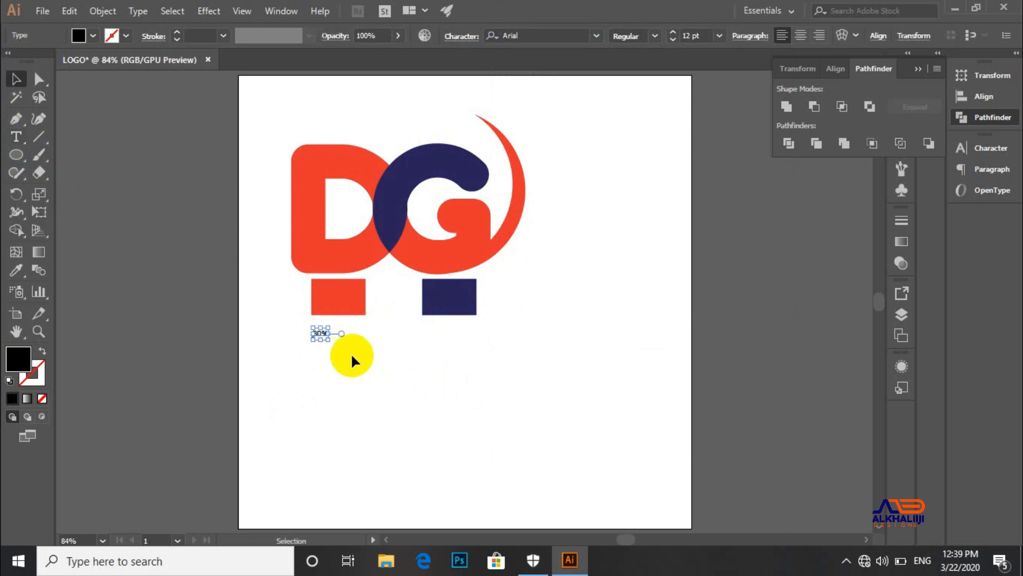
- Enlarge the 80% label to about 47.86 pt and place a copy reading "20%" beneath the dark blue swatch
left_click_drag(330, 340, 446, 337)
double_click(446, 337)
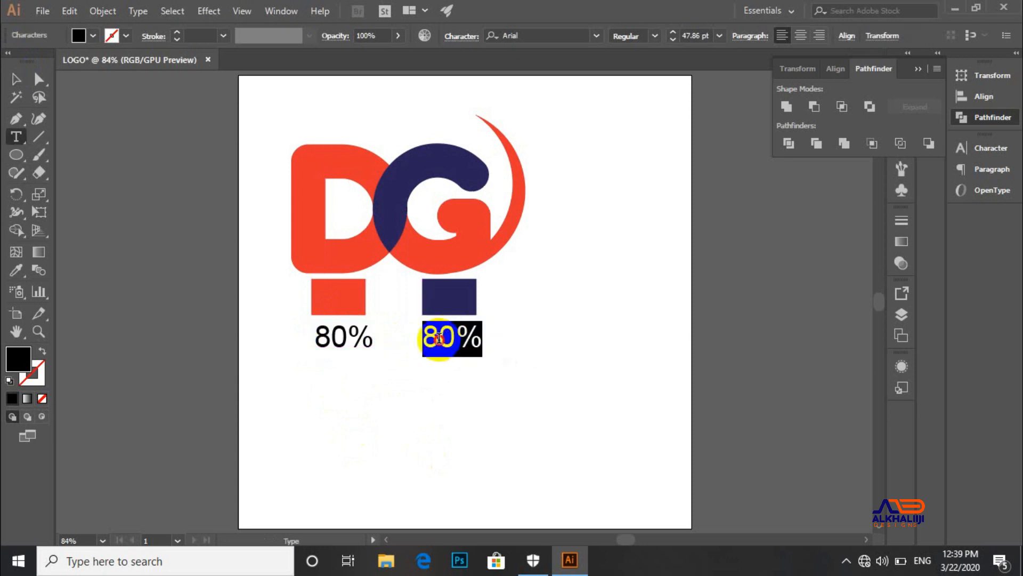
left_click(432, 337)
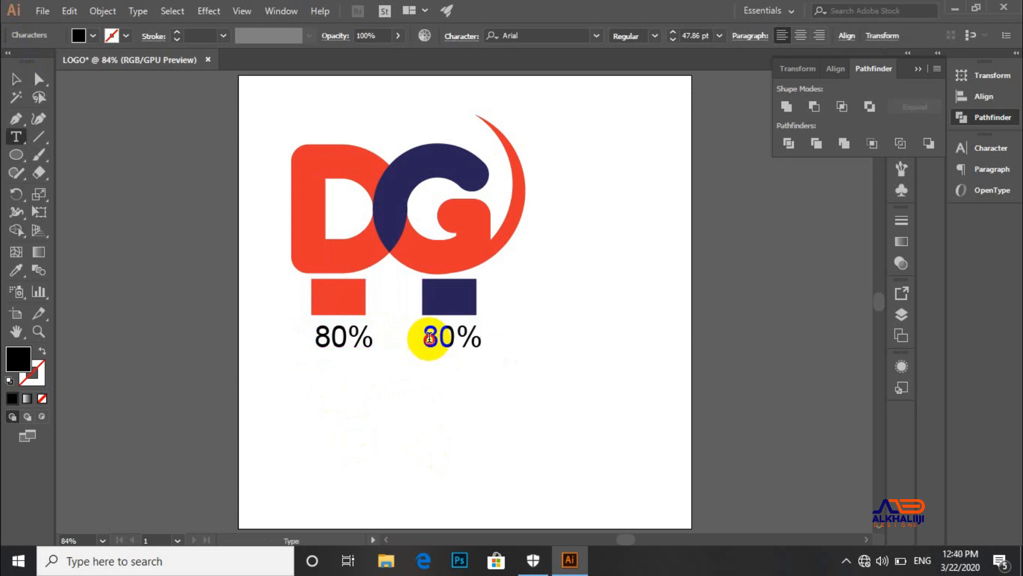
left_click_drag(430, 337, 437, 337)
type("2")
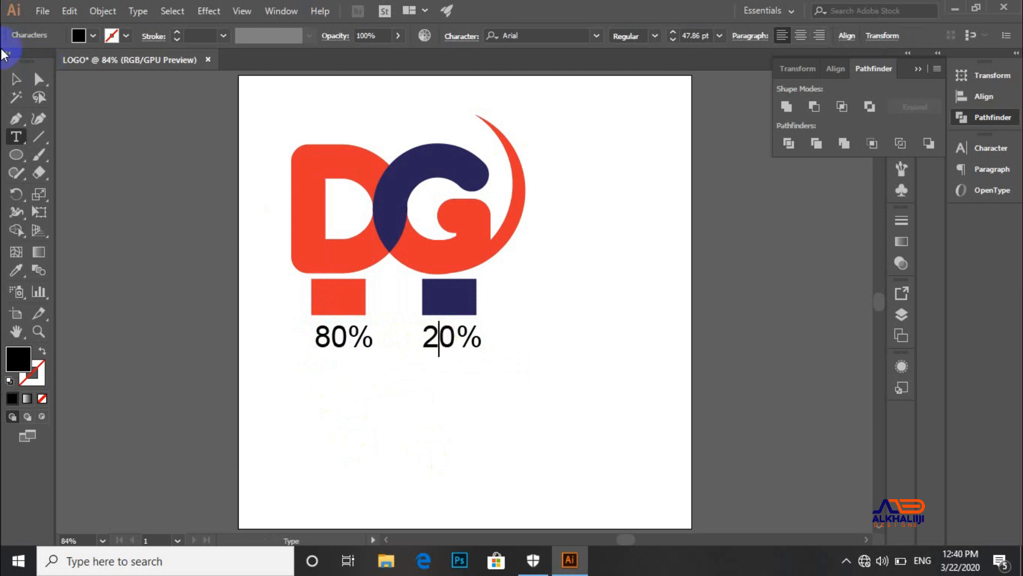
left_click(16, 80)
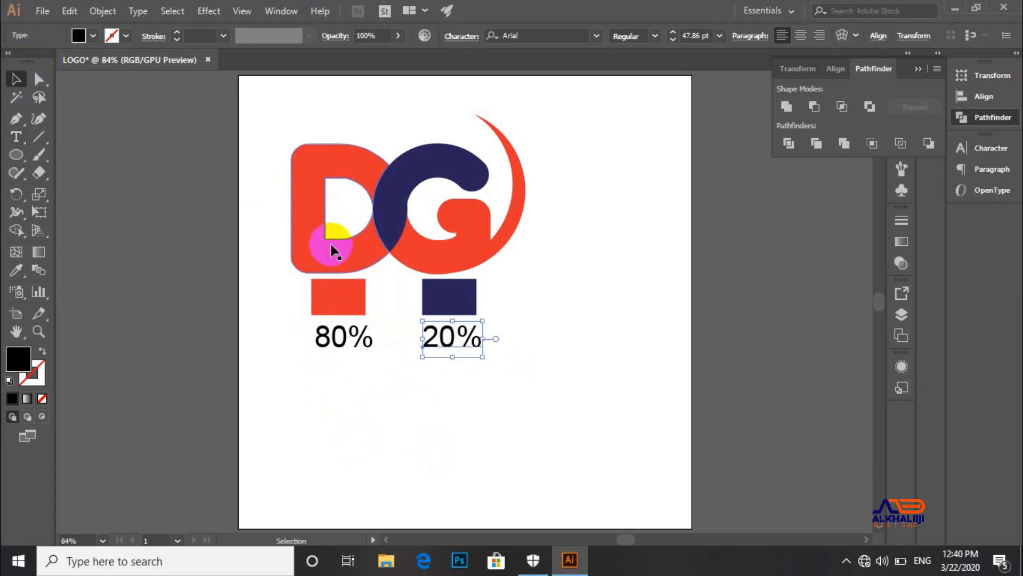
- Copy the hex colour code of the orange-red swatch
left_click(330, 258)
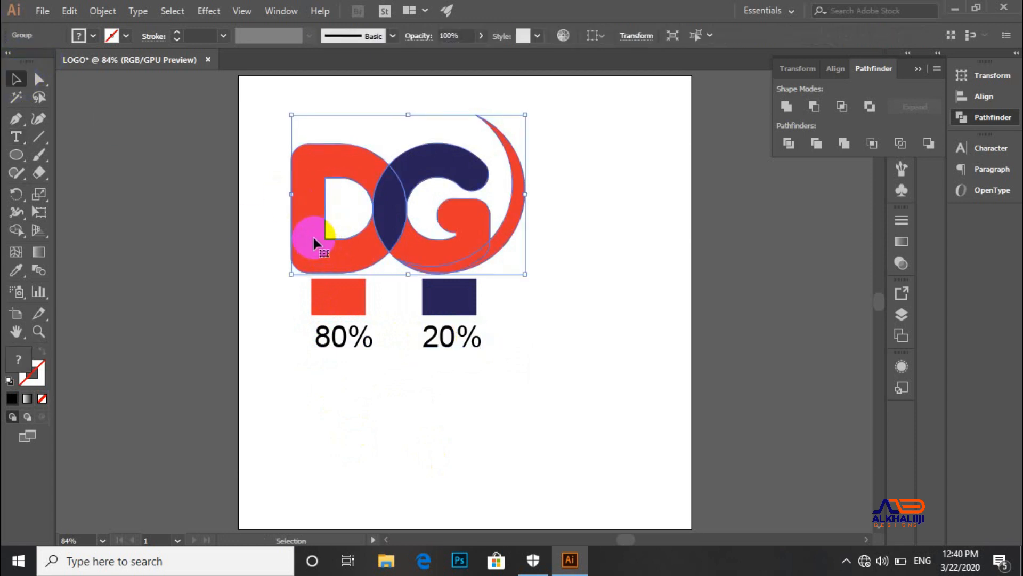
left_click(331, 292)
left_click(23, 368)
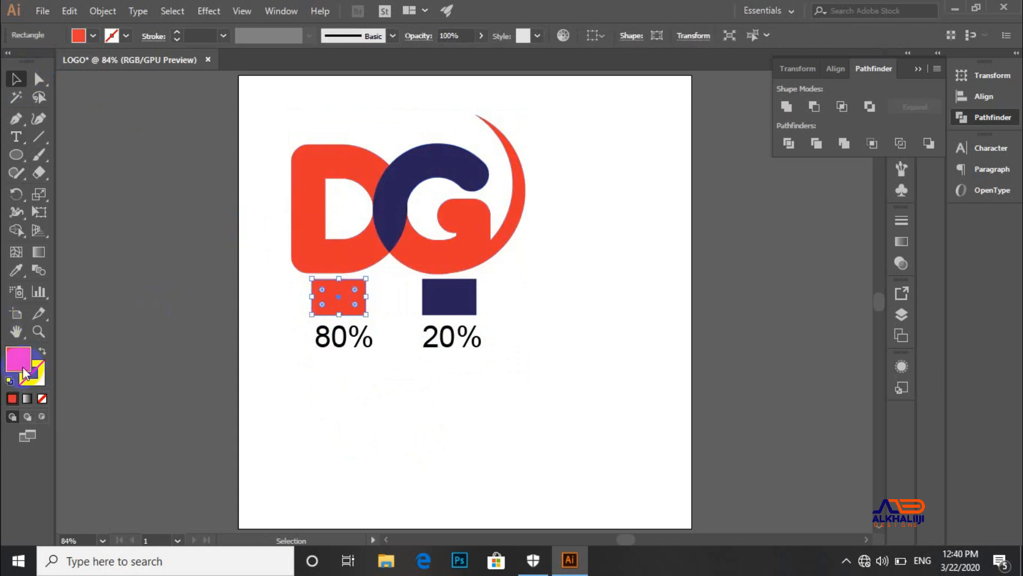
double_click(23, 373)
double_click(912, 382)
key("ctrl+c")
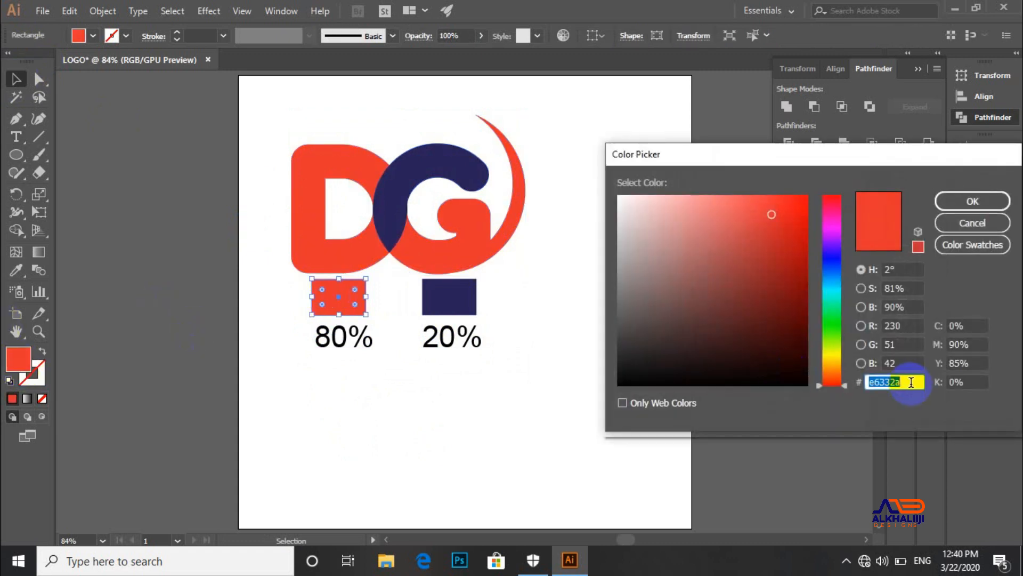
left_click(972, 201)
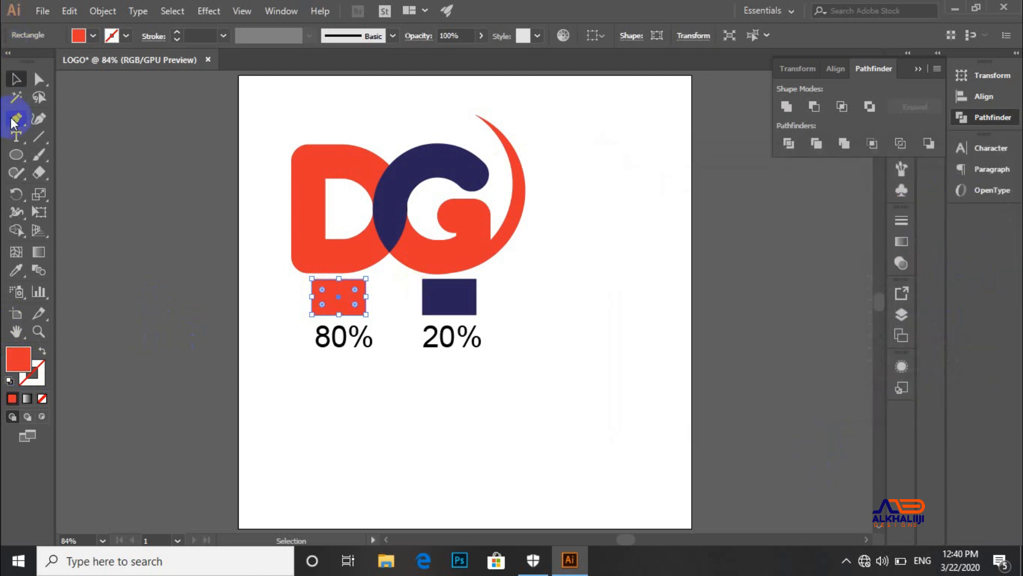
- Paste the code e6332a as a text label and enlarge it just beneath the 80% label
left_click(16, 136)
left_click(293, 374)
key("ctrl+v")
left_click(14, 80)
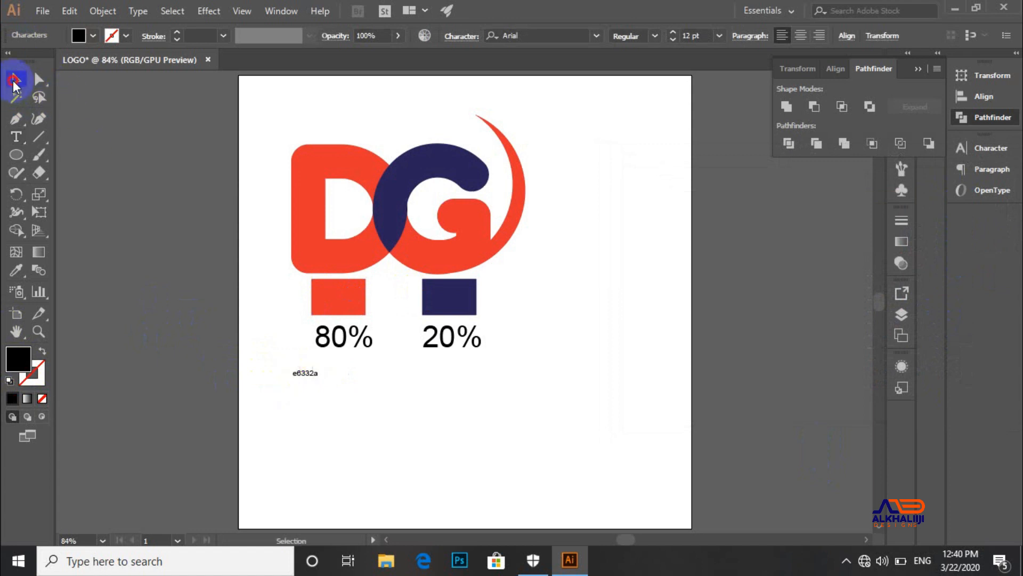
left_click_drag(317, 378, 354, 360)
- Colour the 80% and e6332a labels with the orange-red sampled from the swatch above them
left_click_drag(285, 336, 347, 365)
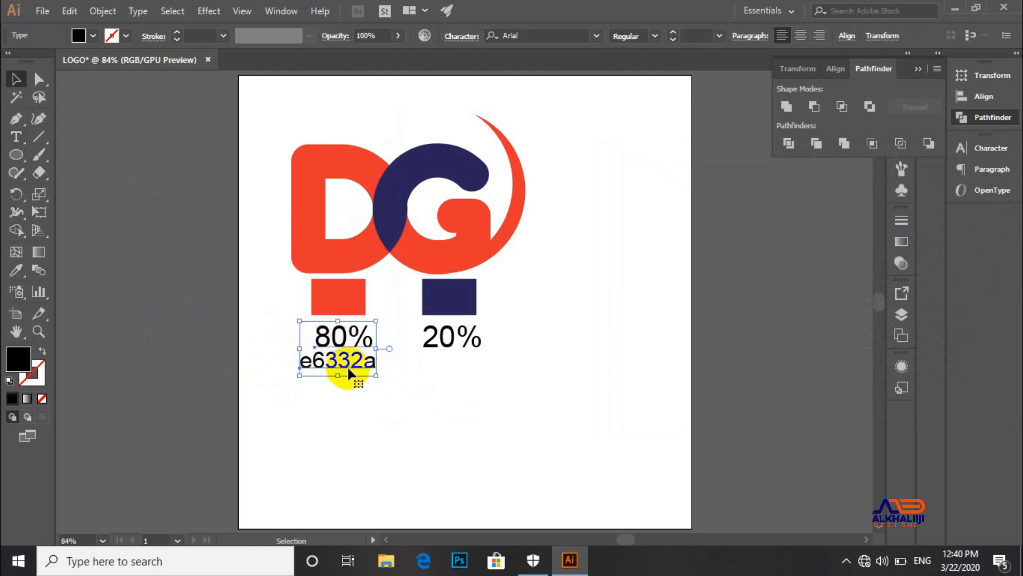
key("i")
left_click(339, 297)
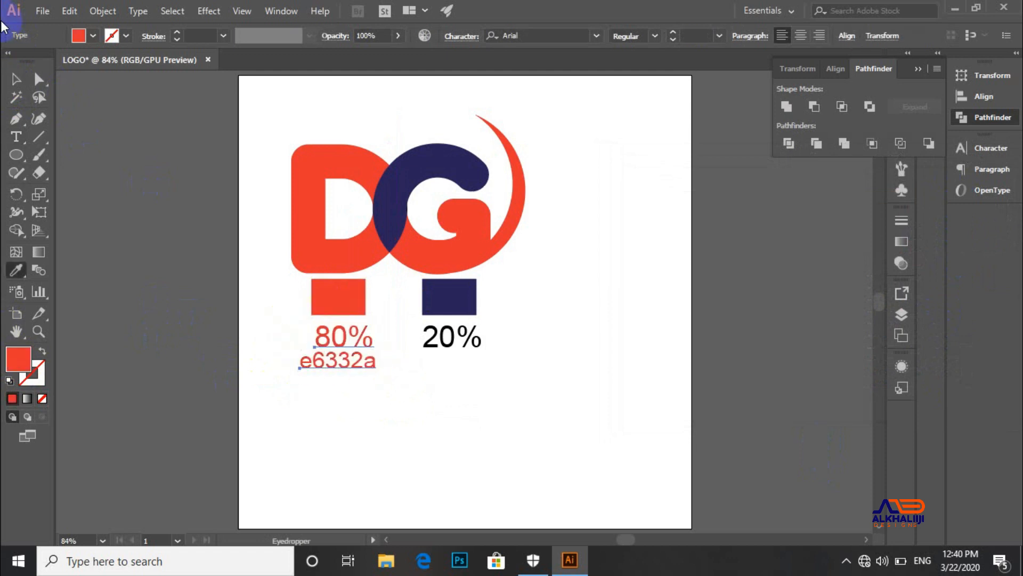
left_click(15, 84)
left_click(452, 473)
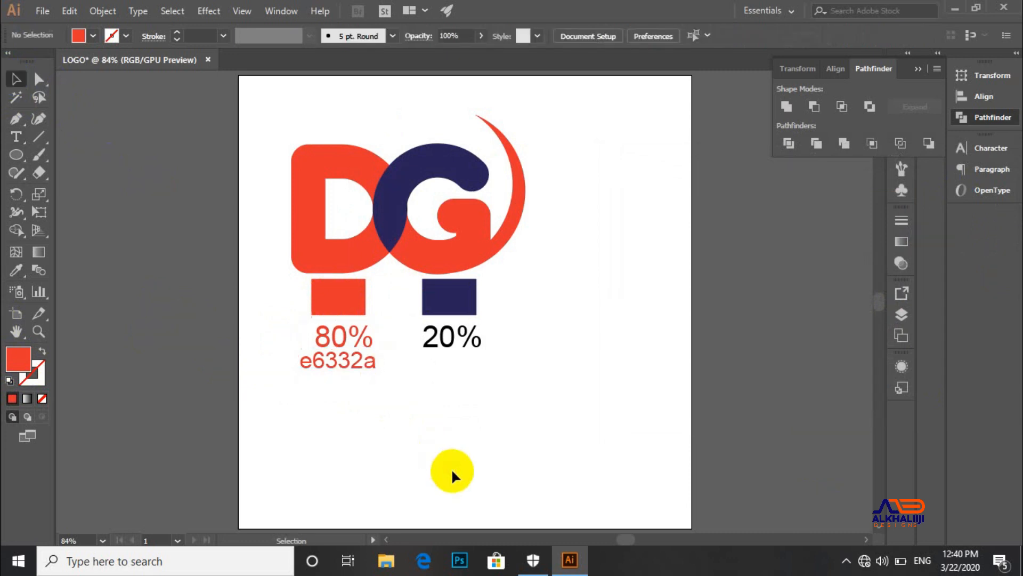
- Copy the hex colour code of the dark blue swatch
left_click(434, 297)
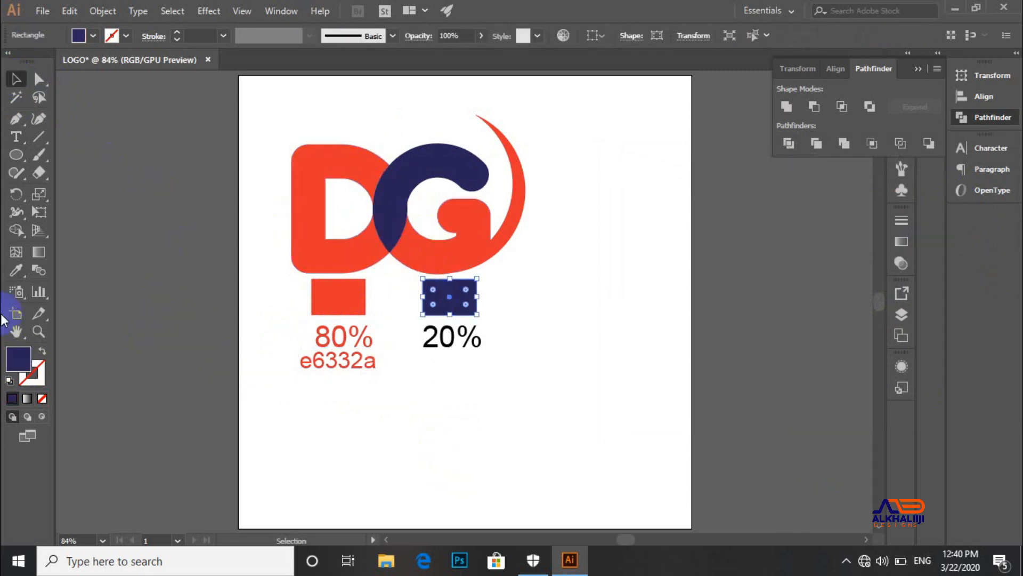
double_click(20, 360)
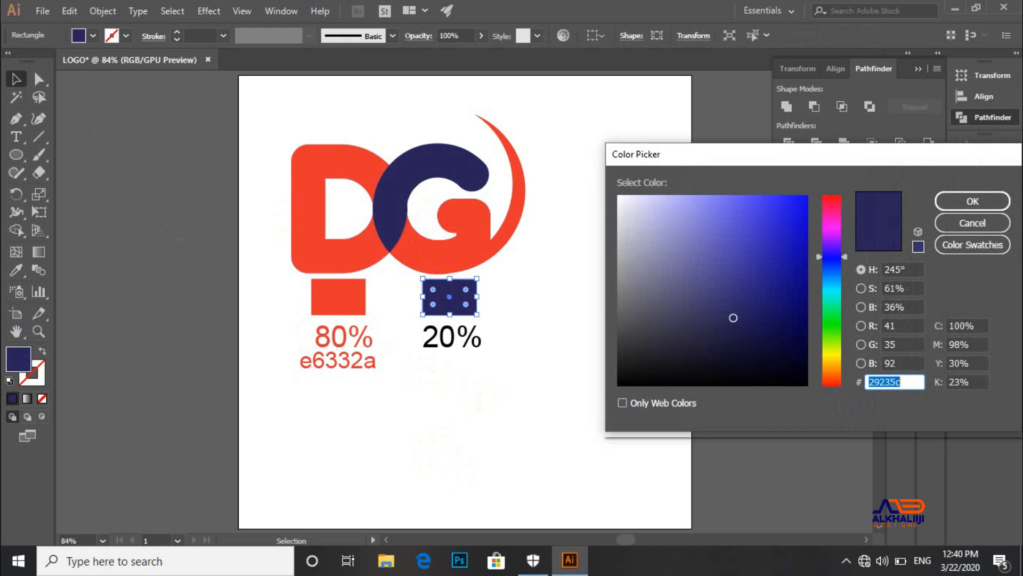
left_click(959, 201)
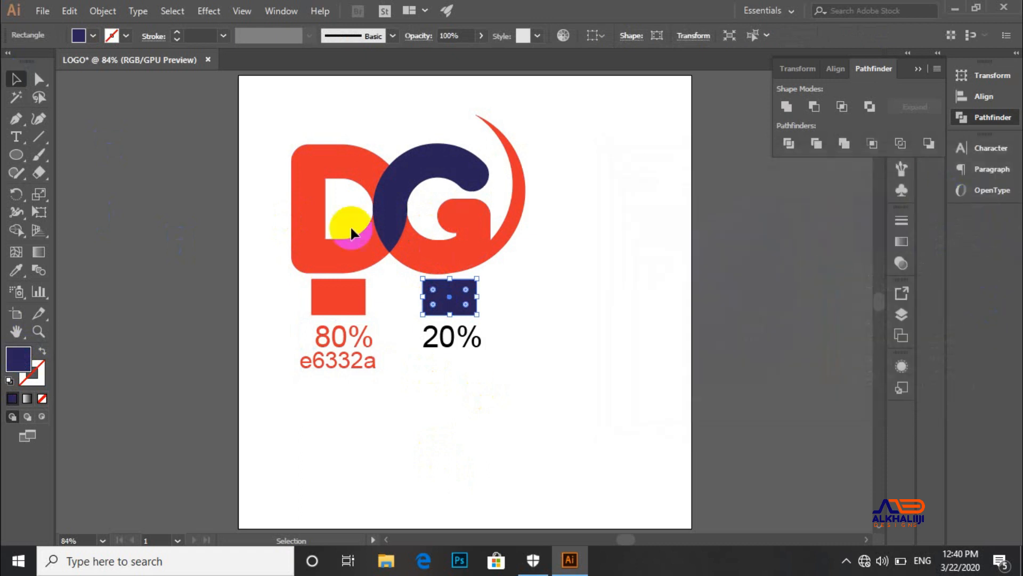
- Duplicate the e6332a label beneath the 20% label, change its text to 29235c and nudge it under the dark blue swatch
left_click(314, 368)
left_click_drag(314, 366, 424, 365)
double_click(441, 360)
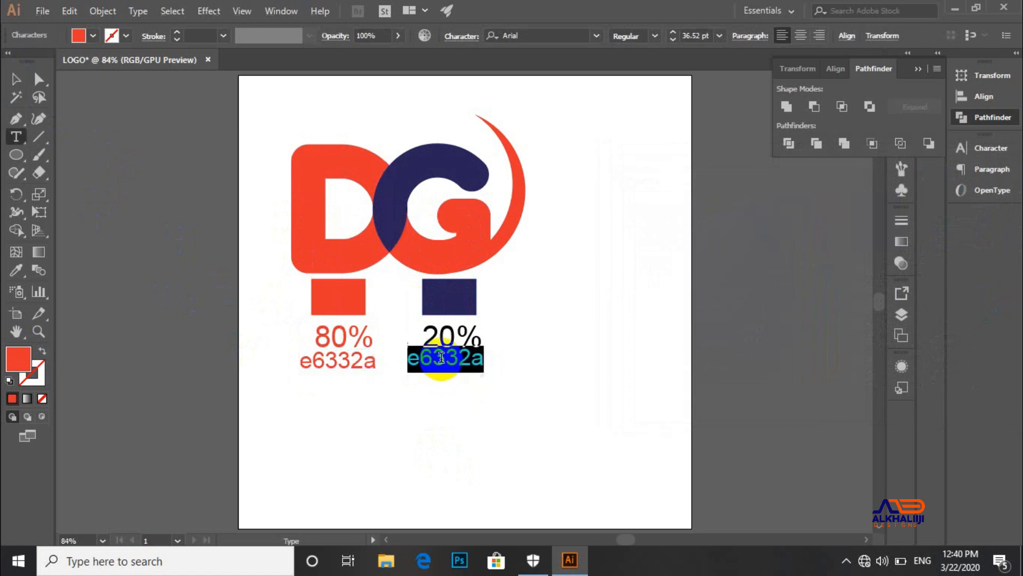
type("29235c")
left_click(16, 80)
key("Right")
key("Right")
key("Right")
key("Right")
key("Right")
key("Right")
key("Right")
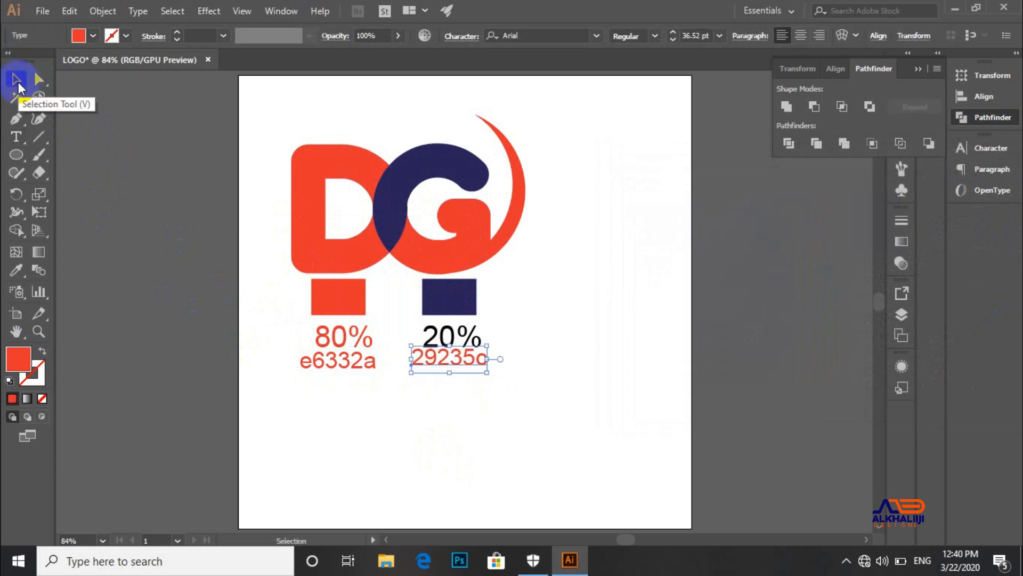
- Colour the 20% and 29235c labels with the dark blue sampled from the swatch above them
left_click_drag(522, 391, 433, 342)
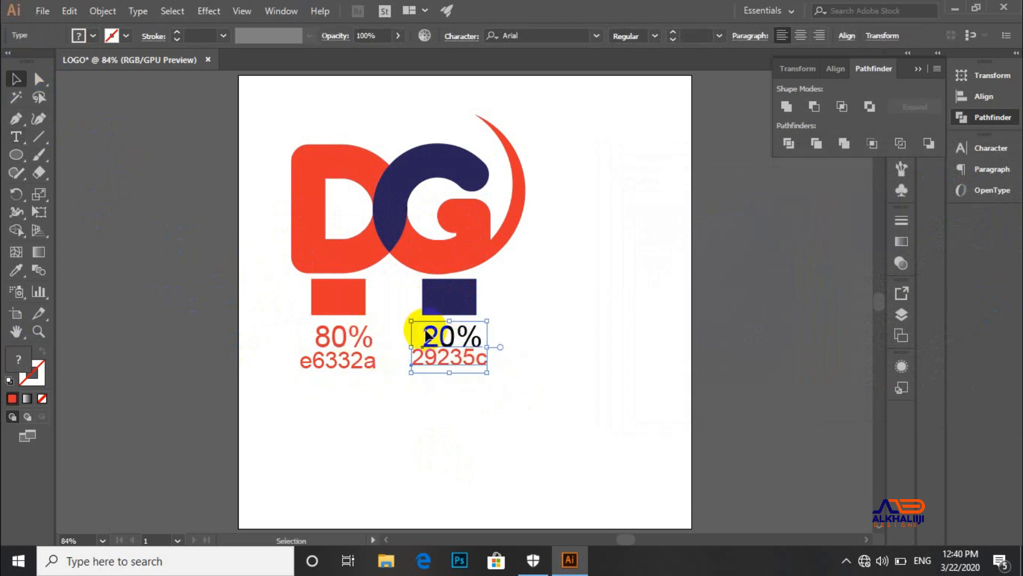
key("i")
left_click(446, 303)
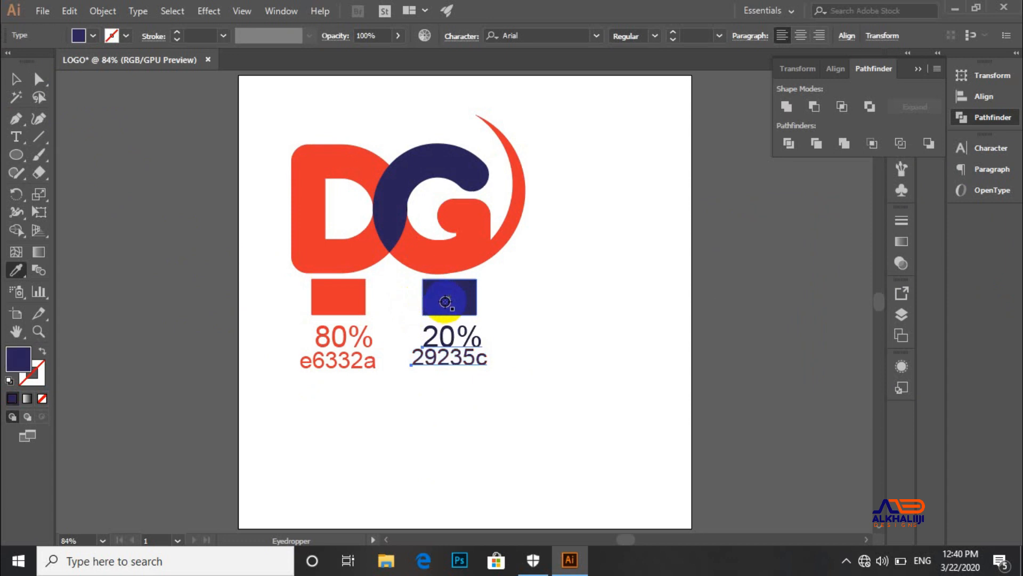
left_click(15, 96)
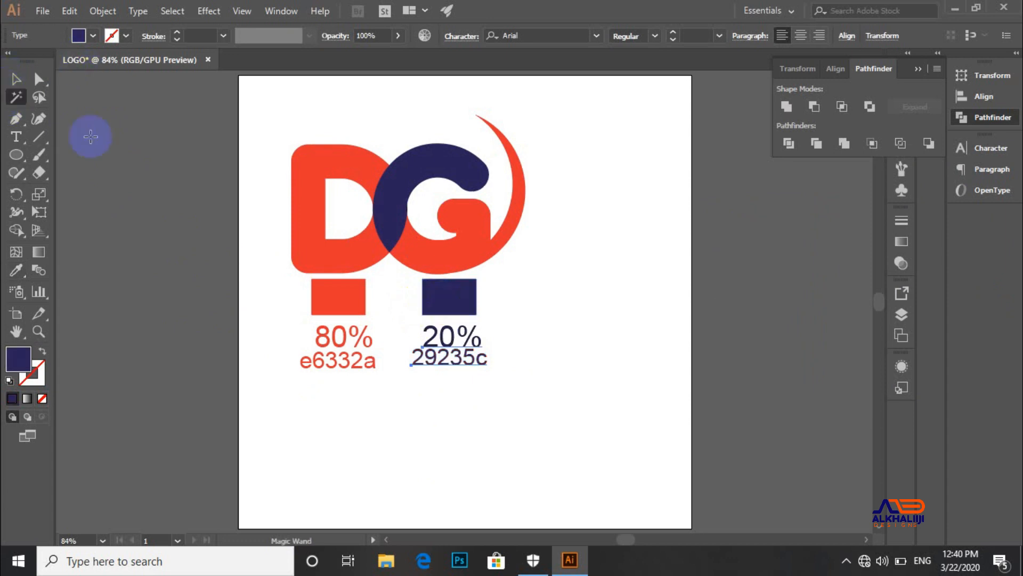
left_click(16, 80)
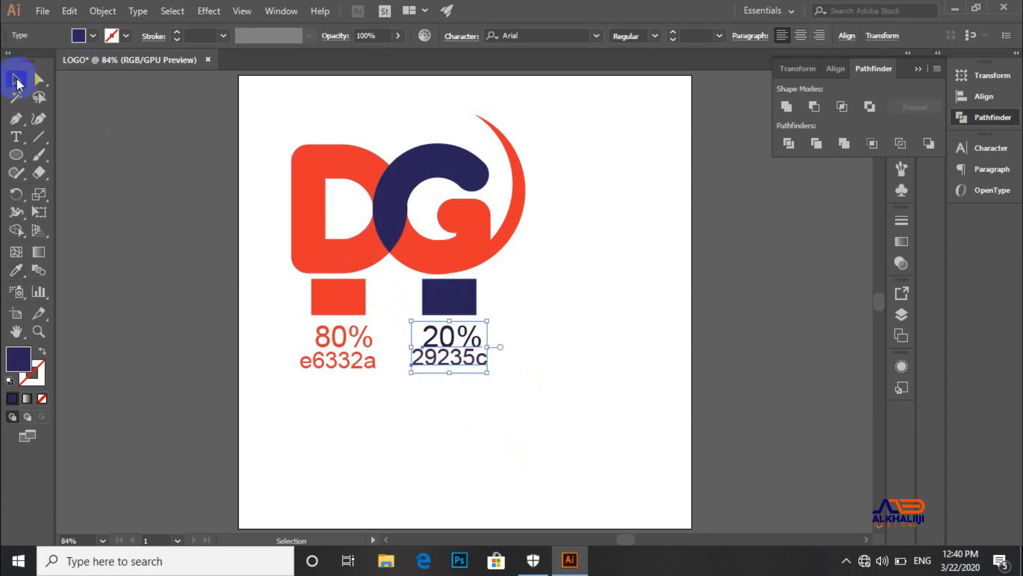
- Move the logo together with its swatches and labels to the middle of the artboard
left_click_drag(254, 126, 533, 445)
left_click_drag(435, 251, 481, 293)
left_click(612, 340)
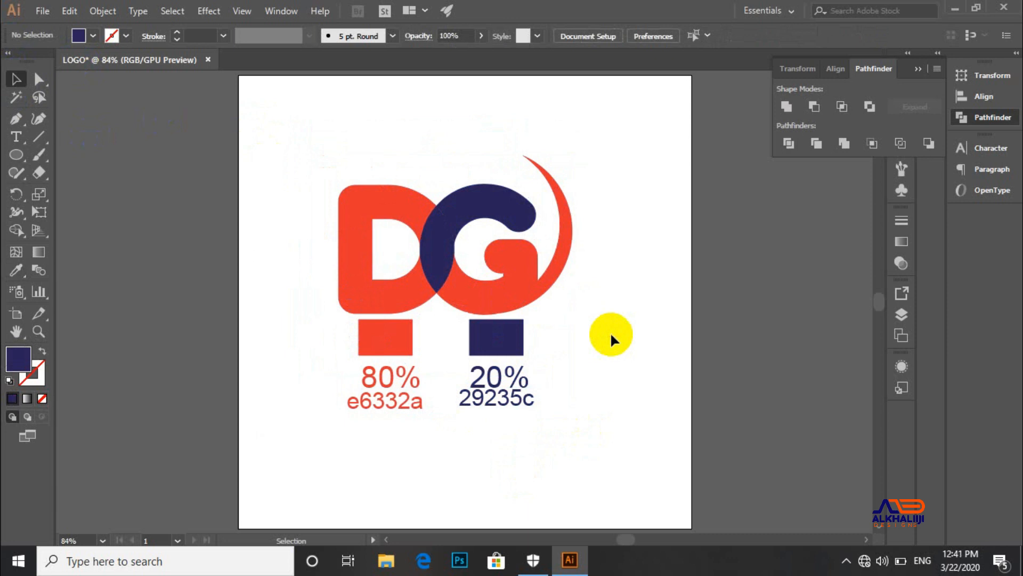
left_click_drag(516, 269, 505, 278)
- Duplicate the artboard with all its artwork beside the original
key("ctrl+minus")
key("ctrl+minus")
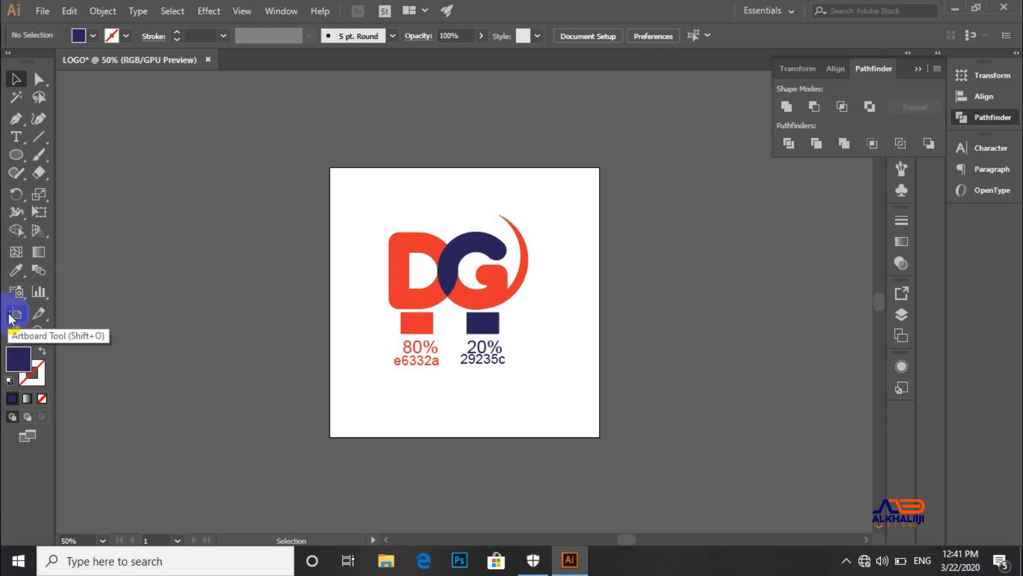
left_click(12, 315)
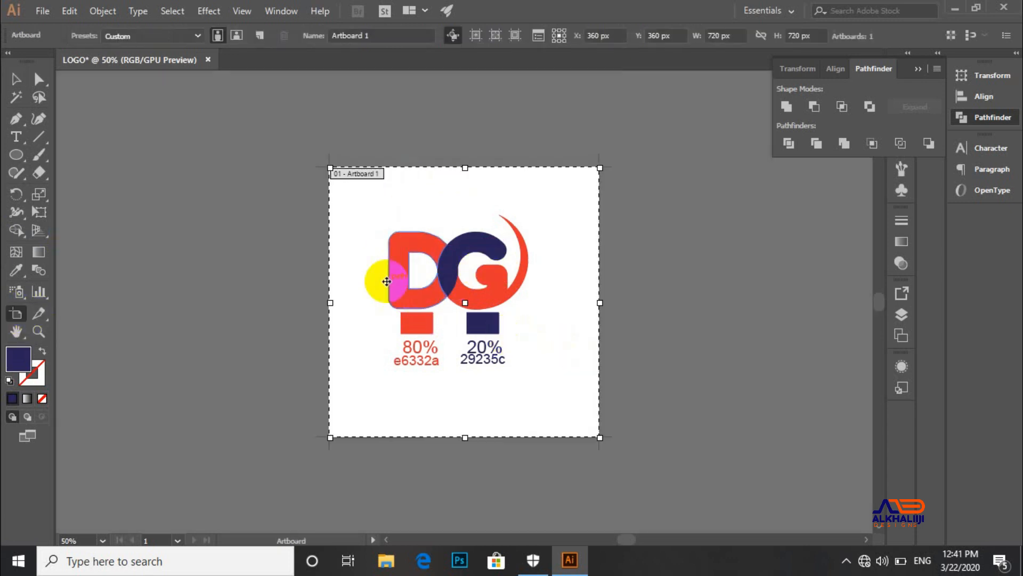
left_click_drag(415, 277, 701, 275)
key("ctrl+0")
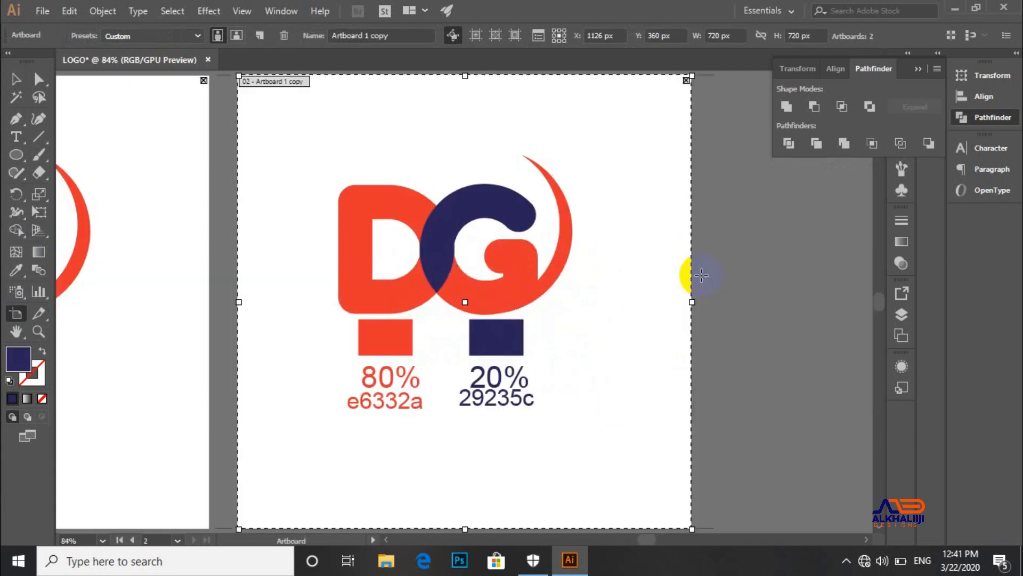
- Delete the colour swatches and their labels from the duplicated artboard
left_click(13, 80)
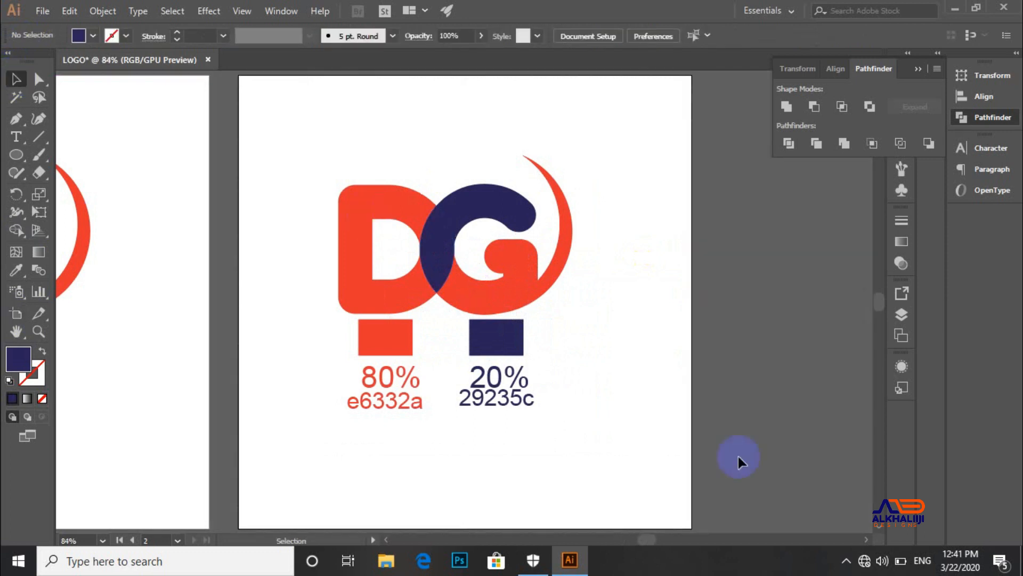
left_click_drag(330, 334, 542, 413)
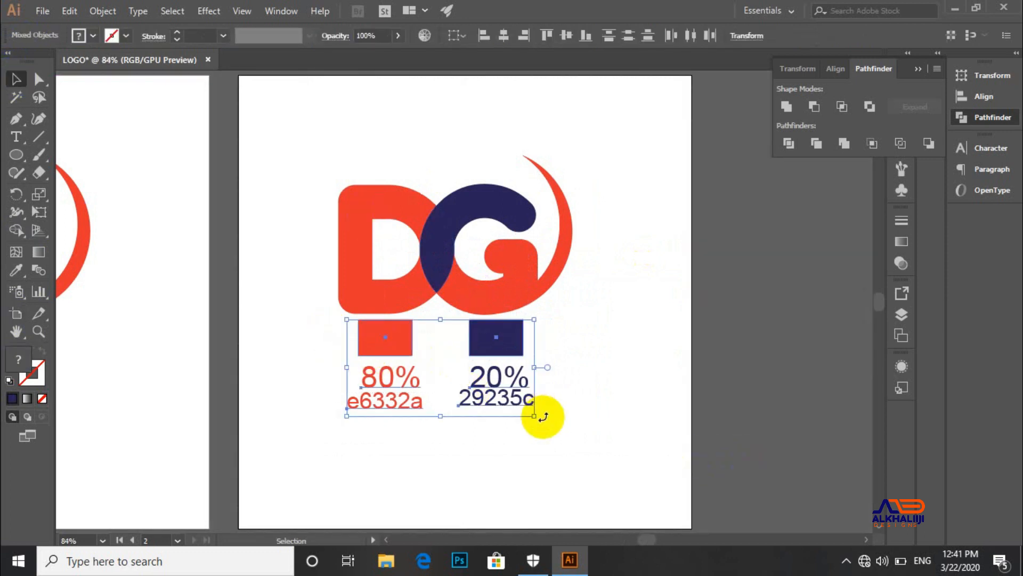
key("Delete")
- Enlarge the DG logo on the second artboard and centre it in the upper part, leaving room beneath it
left_click_drag(261, 107, 536, 327)
left_click_drag(511, 291, 477, 247)
left_click_drag(536, 271, 666, 357)
left_click_drag(564, 316, 556, 305)
left_click(546, 409)
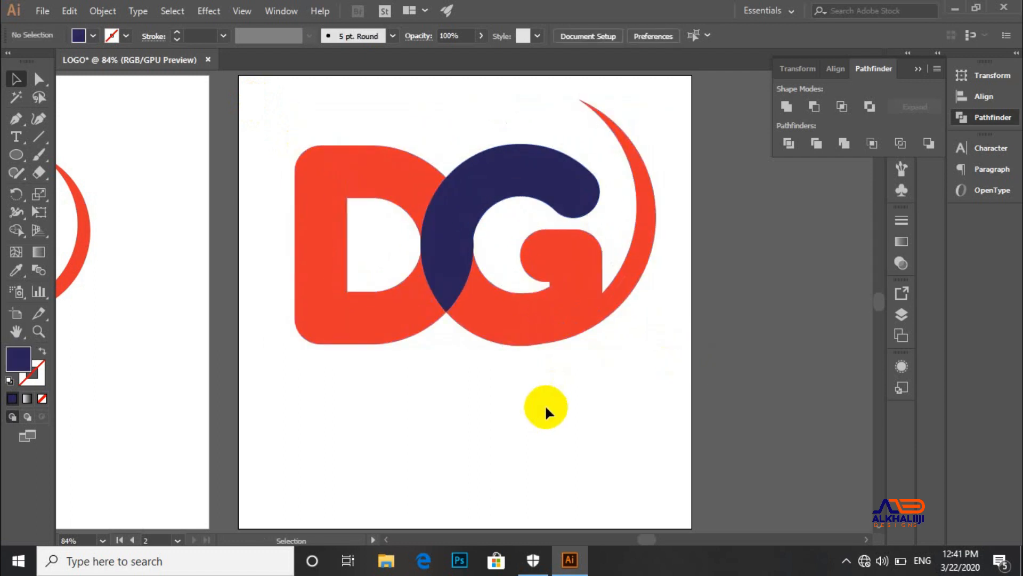
- Add the text "Design" beneath the enlarged logo
left_click(25, 128)
left_click(310, 401)
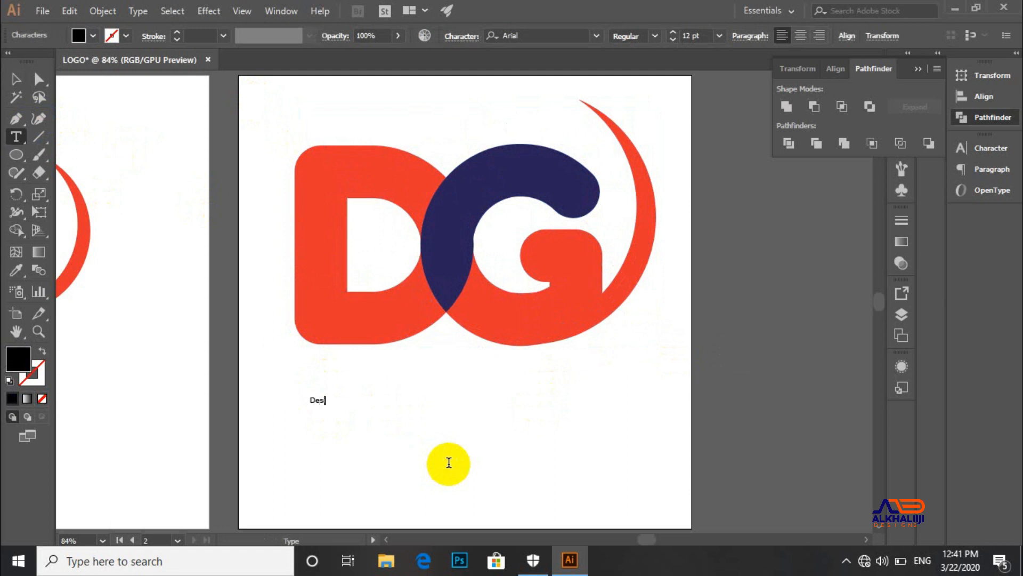
left_click(15, 79)
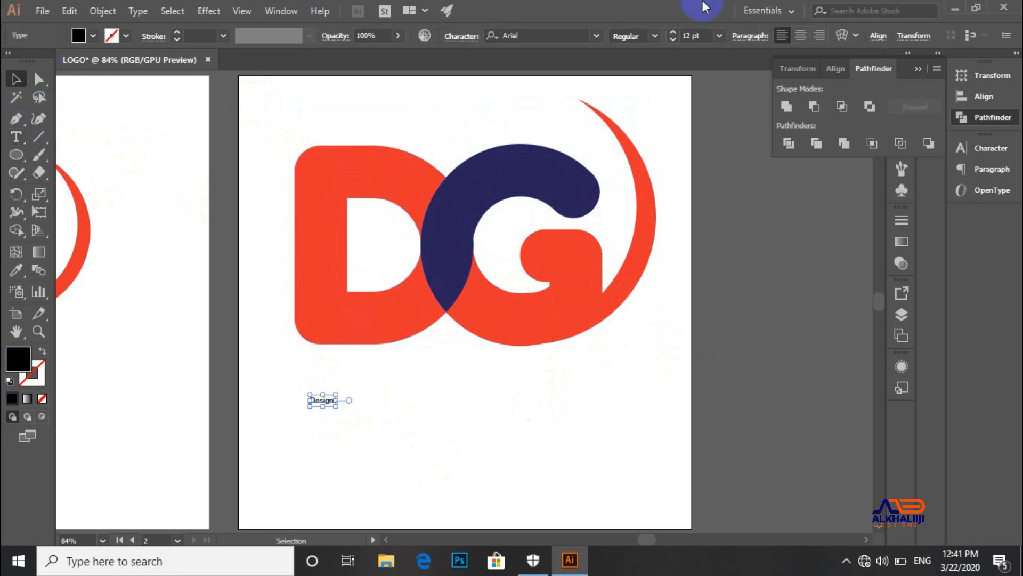
- Set the Design text in Aristotelica Display Trial Heavy, enlarged to about 125.48 pt, directly beneath the logo
left_click(558, 32)
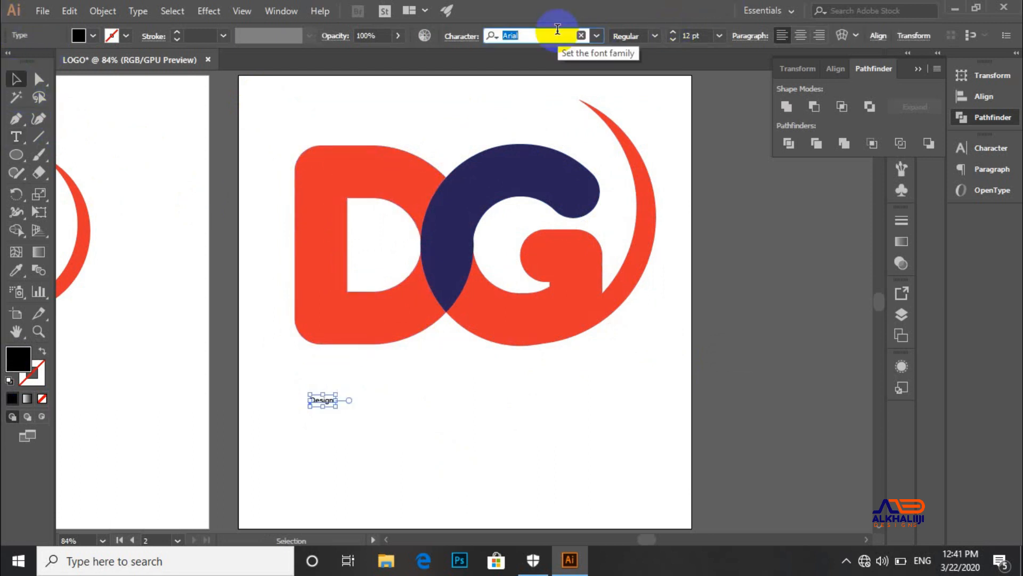
type("aris")
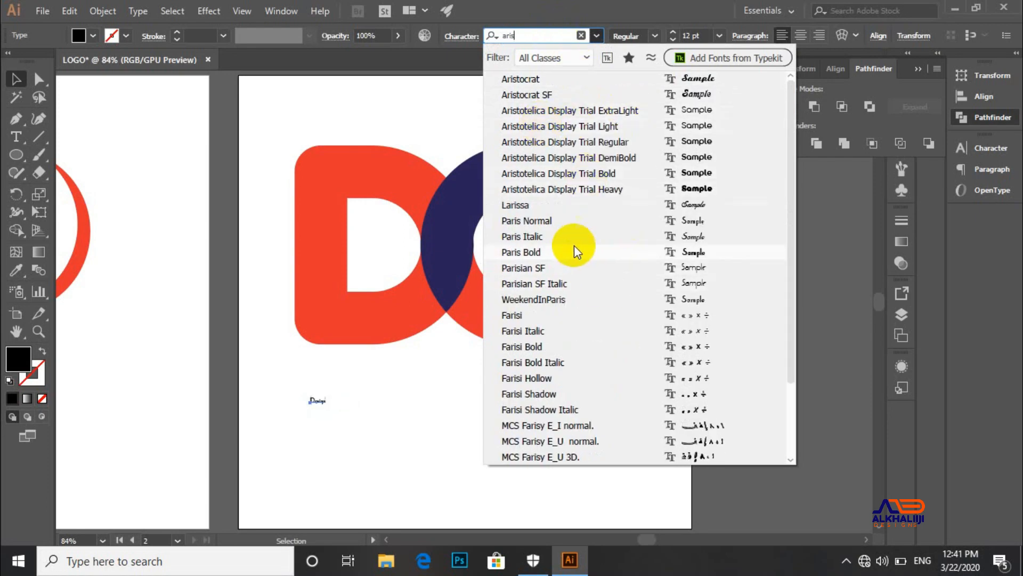
left_click(560, 188)
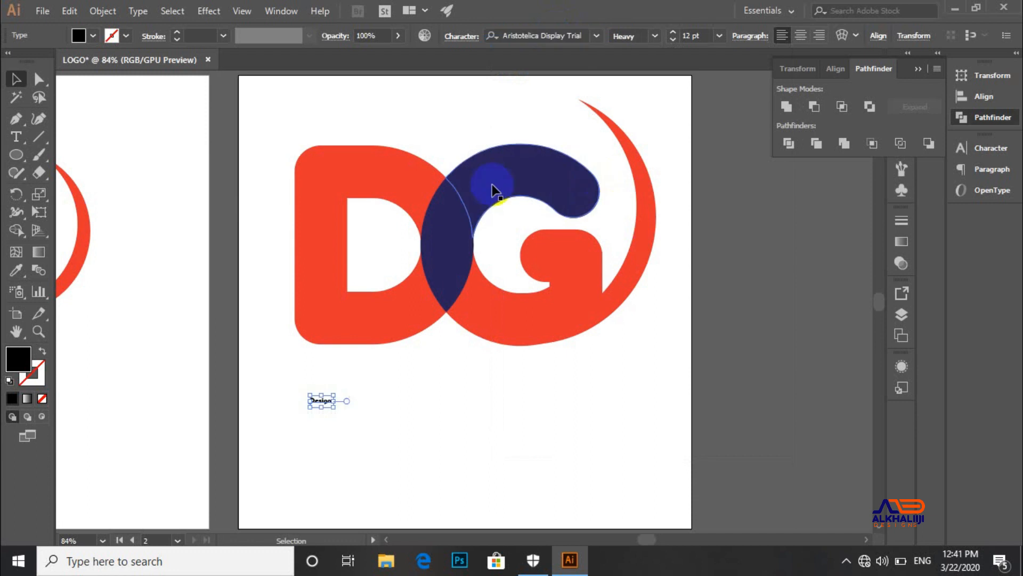
left_click_drag(332, 409, 554, 503)
left_click_drag(416, 443, 411, 376)
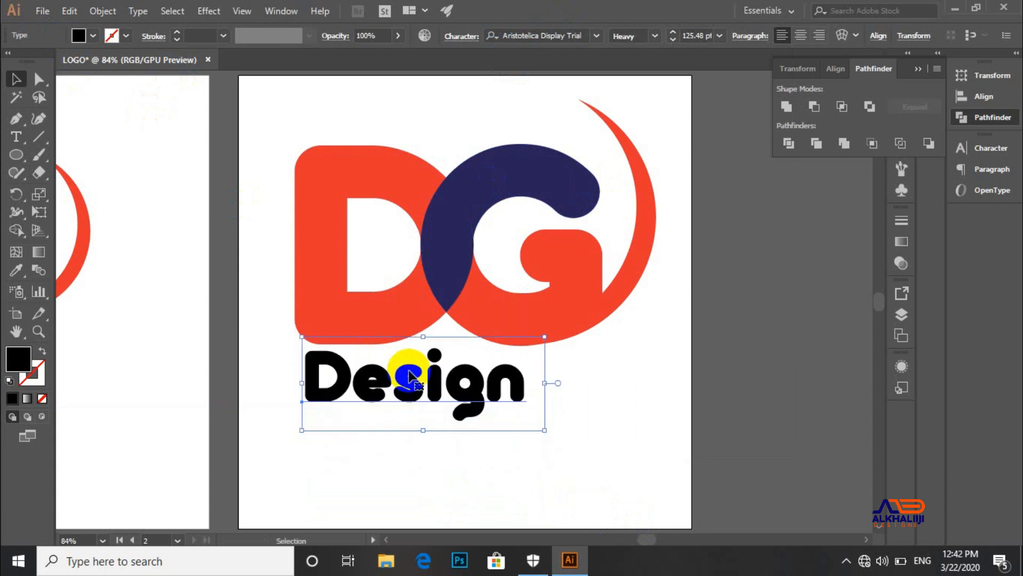
- Try the word beneath the logo in lowercase as "design"
double_click(411, 375)
type("d")
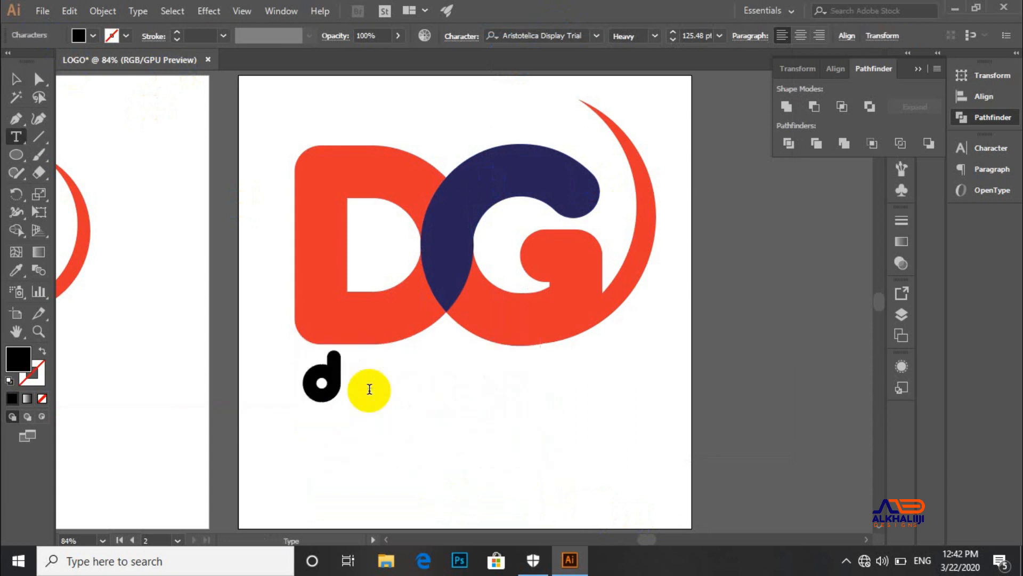
type("es")
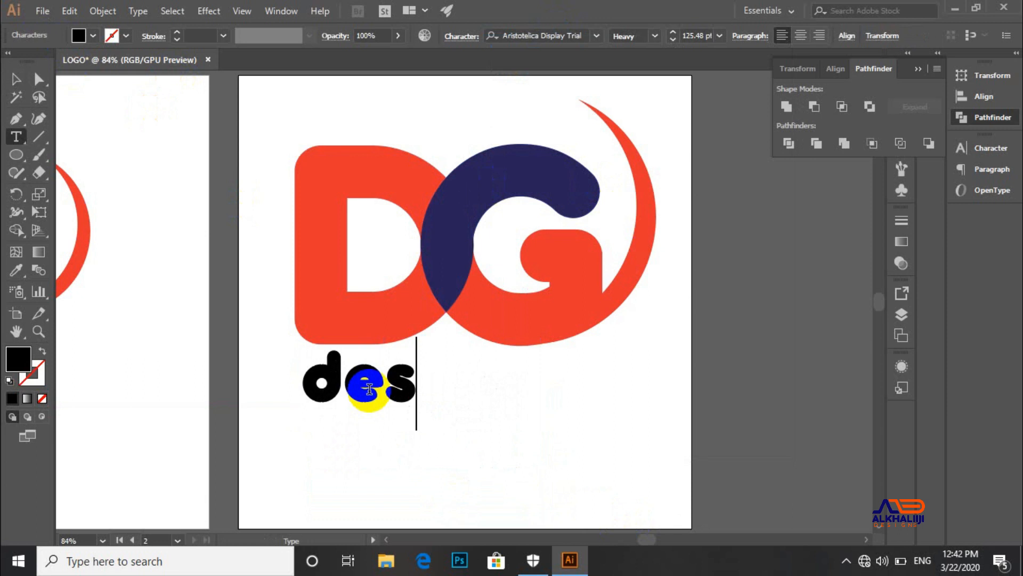
type("ign")
key("Escape")
- Replace the word beneath the logo with "DESIGN" in capitals
double_click(370, 388)
type("DESI")
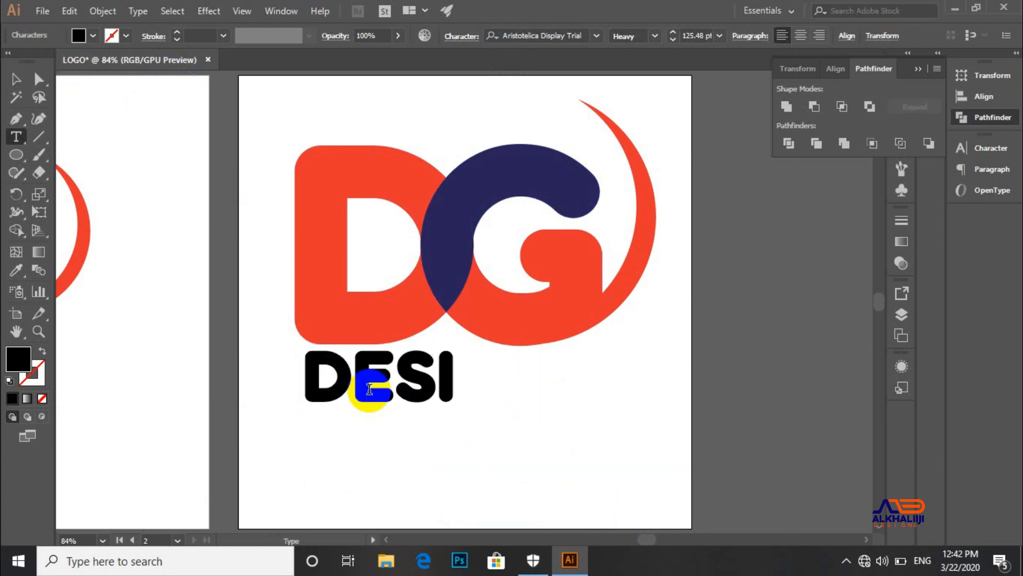
type("GN")
left_click(8, 74)
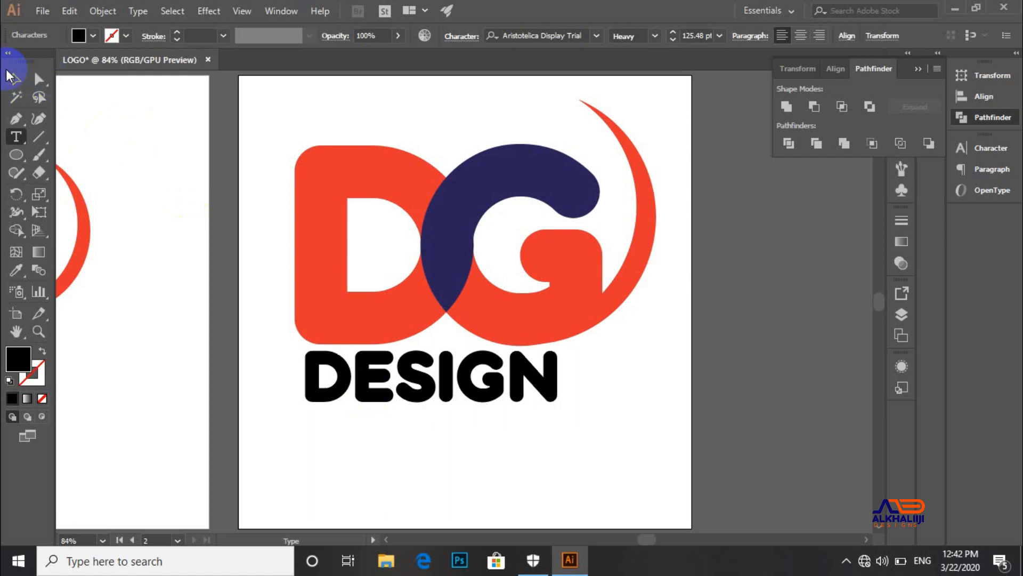
- Shrink the DESIGN text to about 81.53 pt and colour it with the logo's orange-red
left_click_drag(561, 431, 498, 399)
left_click(440, 370)
key("i")
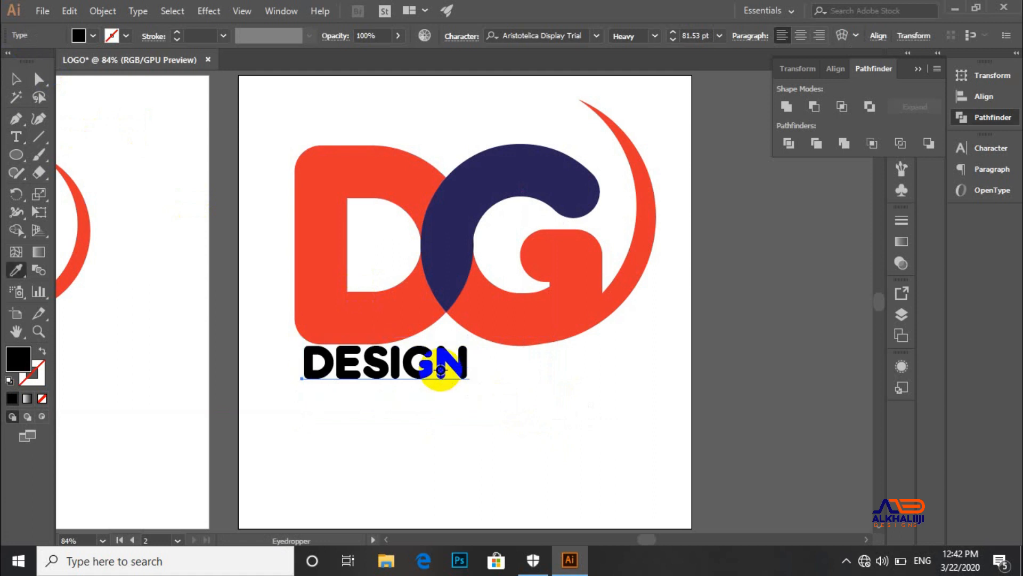
left_click(395, 321)
- Nudge the DESIGN text slightly down and to the left beneath the D
left_click(16, 81)
key("Down")
key("Down")
key("Down")
key("Down")
key("Left")
key("Left")
key("Left")
key("Left")
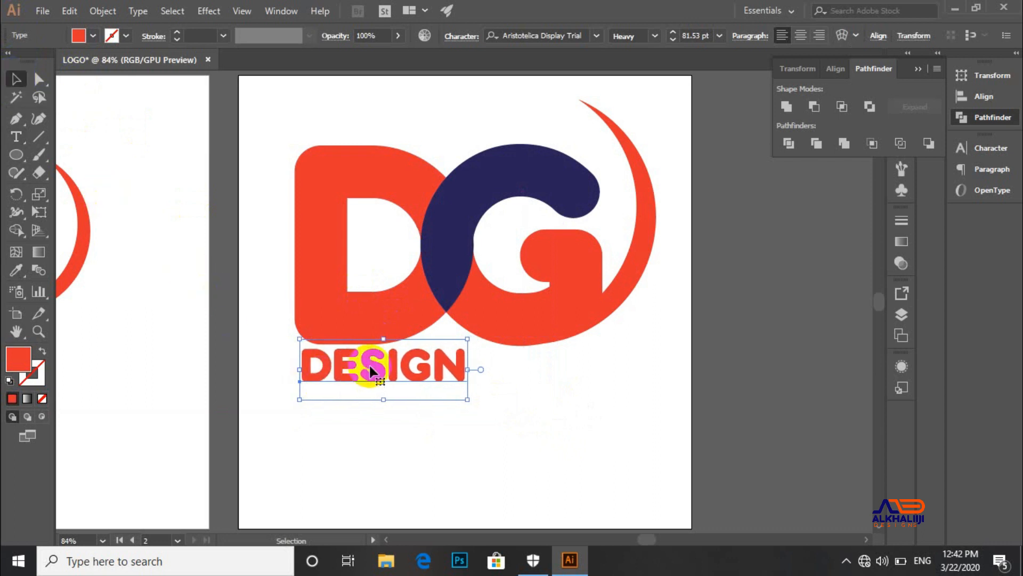
- Duplicate the DESIGN text directly to its right and change the copy's wording to "GRAPHIC"
left_click_drag(370, 365, 533, 362)
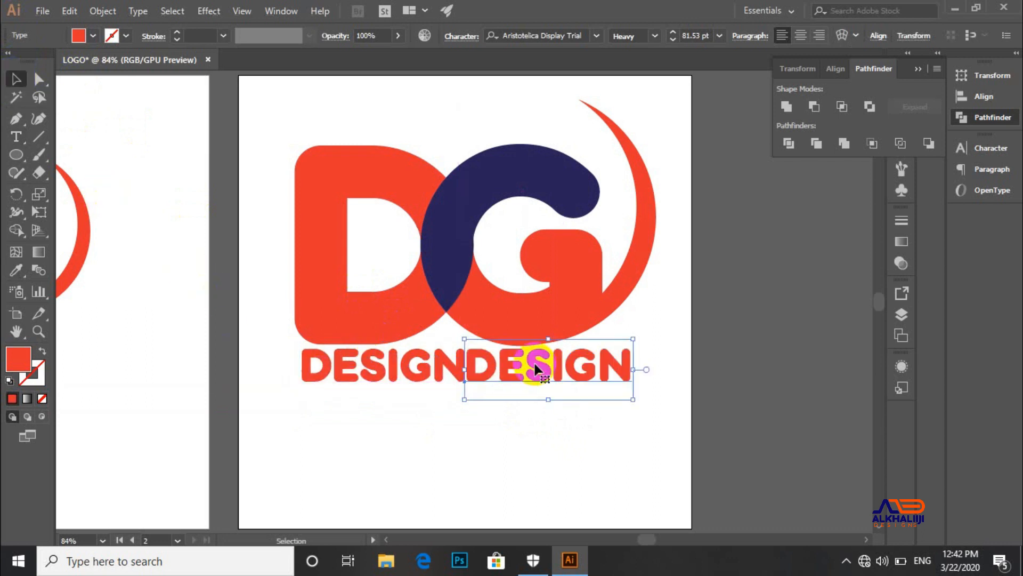
double_click(536, 362)
double_click(536, 362)
type("g")
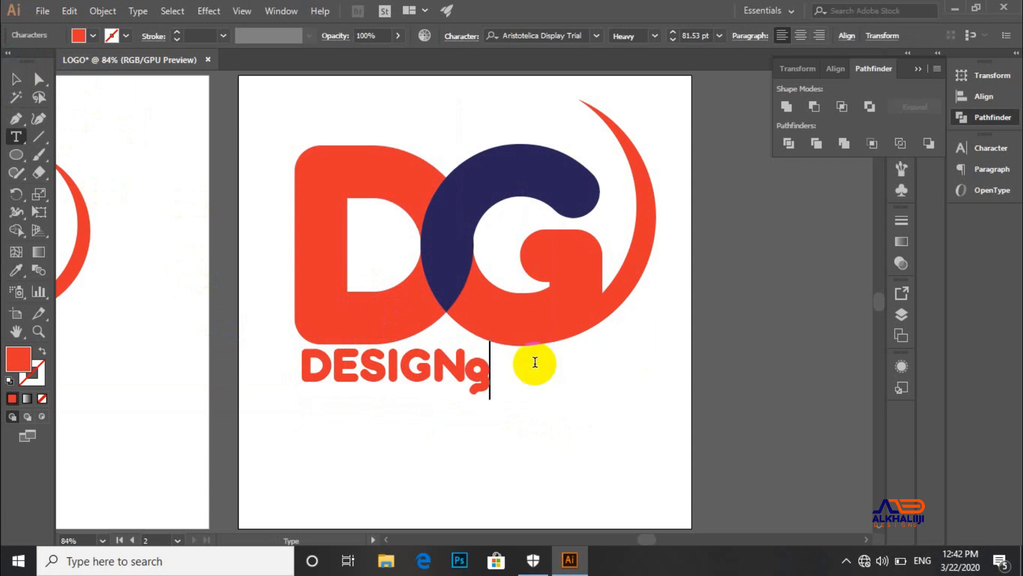
key("BackSpace")
type("gr")
key("BackSpace")
key("BackSpace")
type("GRA")
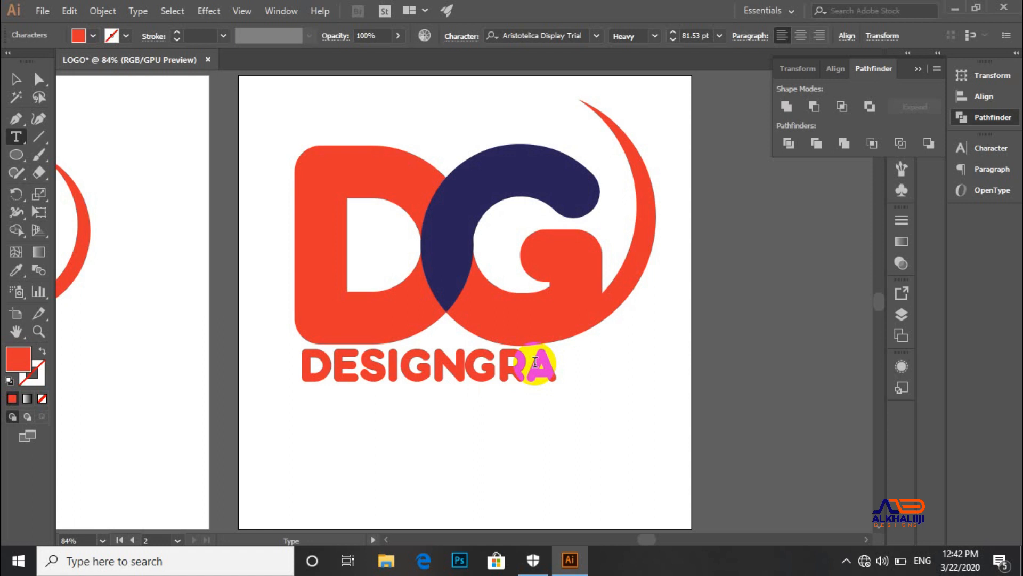
type("PHIC")
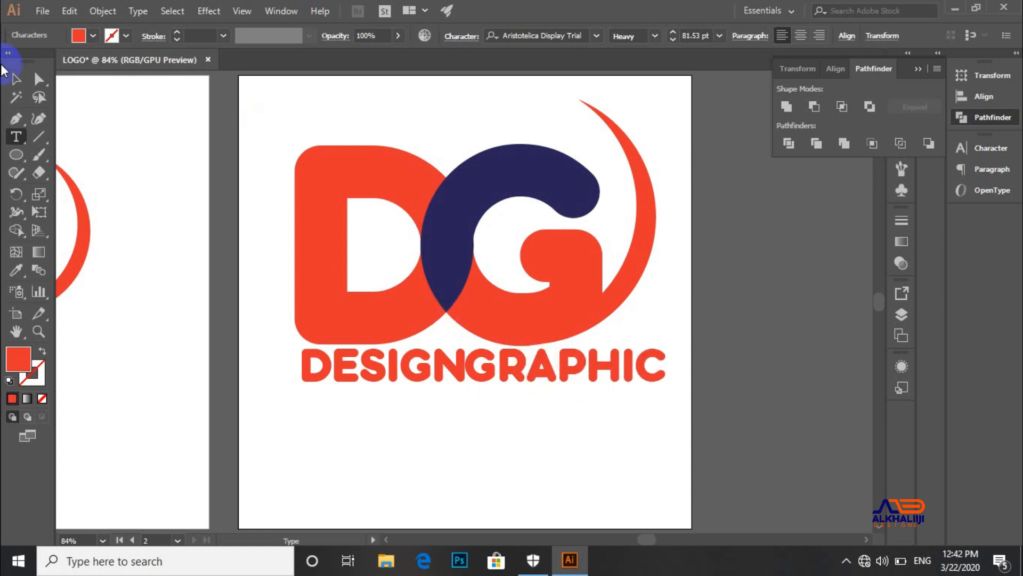
left_click(16, 79)
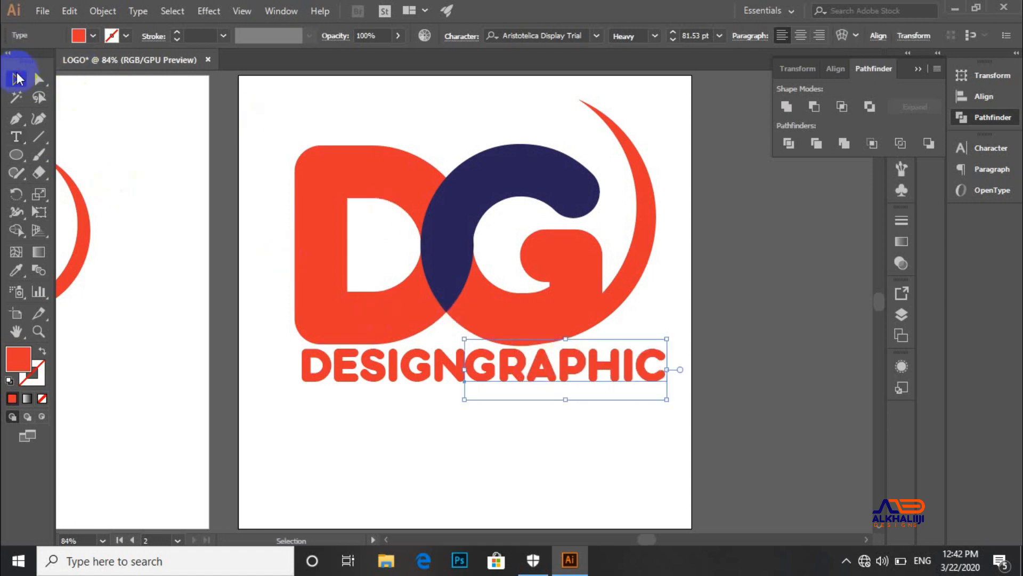
- Set the GRAPHIC text to the ExtraLight weight and colour it with the logo's dark blue
left_click(653, 37)
left_click(653, 69)
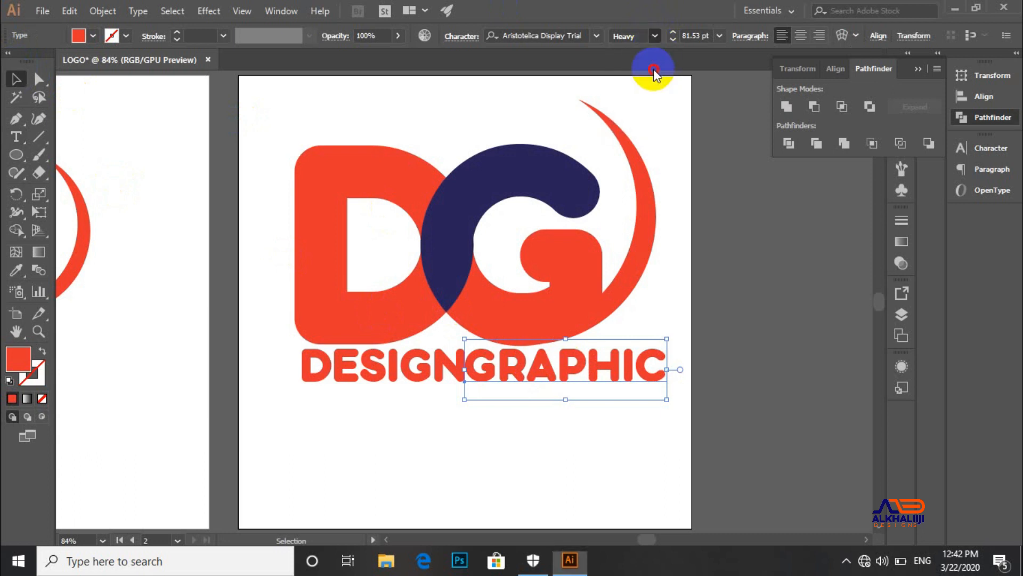
left_click(651, 36)
left_click(645, 62)
key("i")
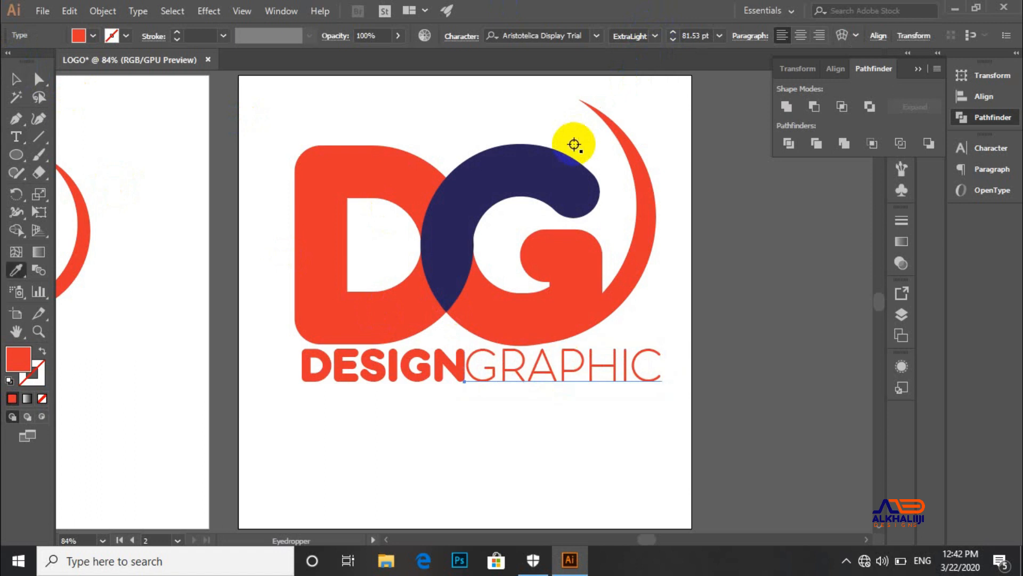
left_click(546, 164)
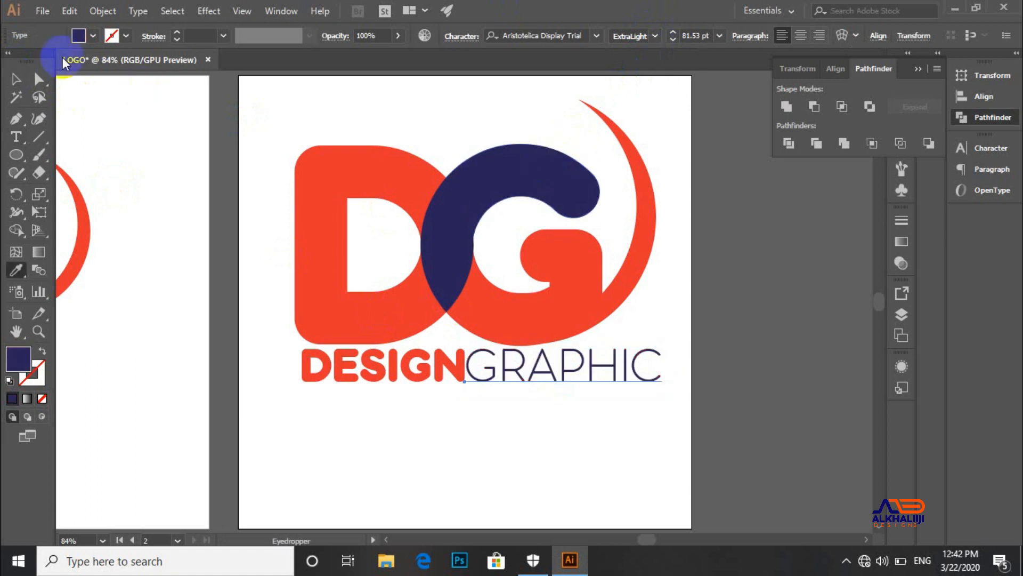
left_click(18, 78)
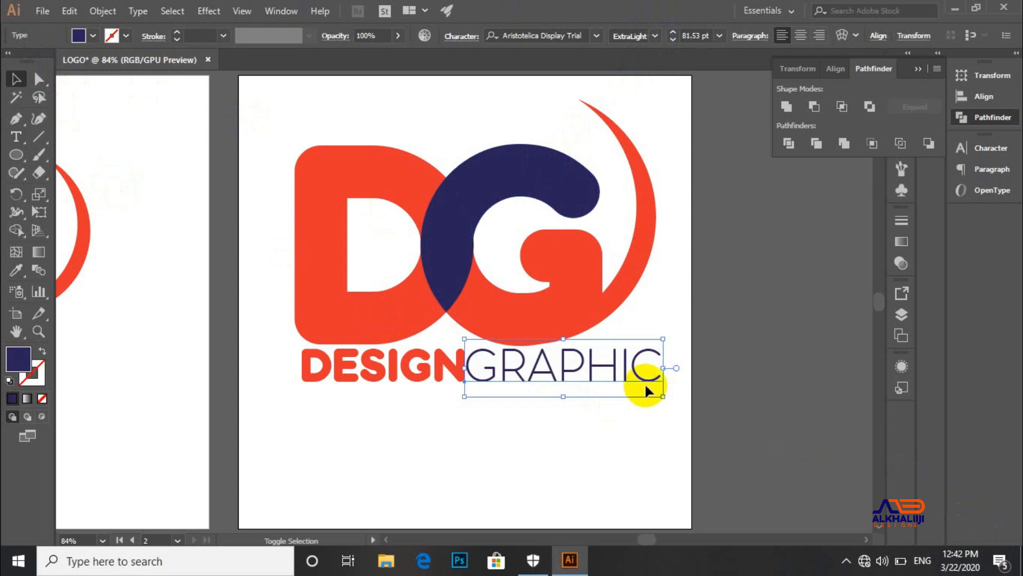
- Scale down the GRAPHIC text and place it beside DESIGN with a small gap between the words
left_click_drag(664, 396, 634, 391)
left_click_drag(556, 367, 556, 374)
left_click_drag(634, 397, 619, 391)
left_click_drag(573, 365, 586, 365)
left_click(309, 376)
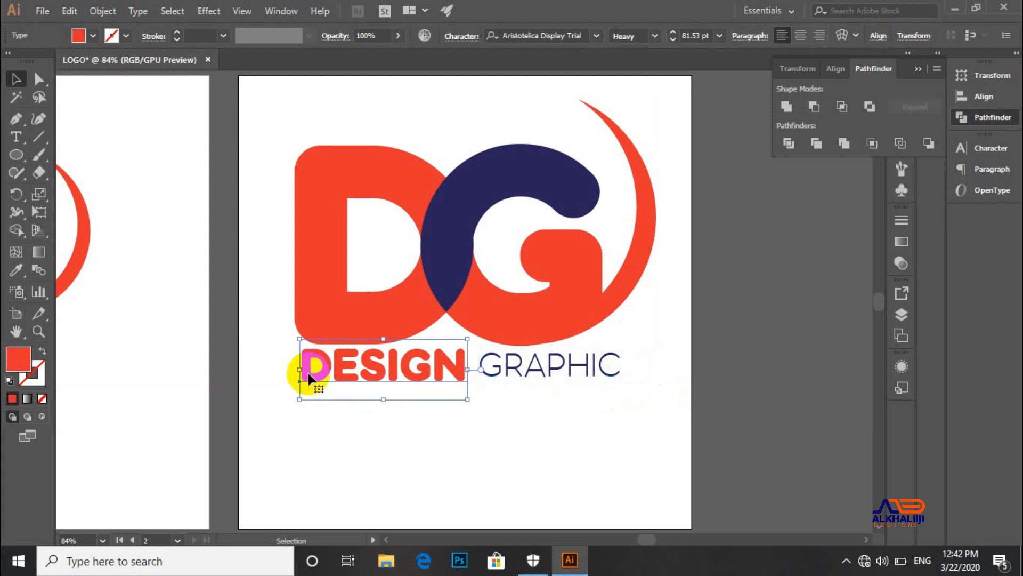
- Group the DG mark with both words and move the group down towards the artboard's middle
left_click_drag(273, 122, 639, 473)
right_click(566, 315)
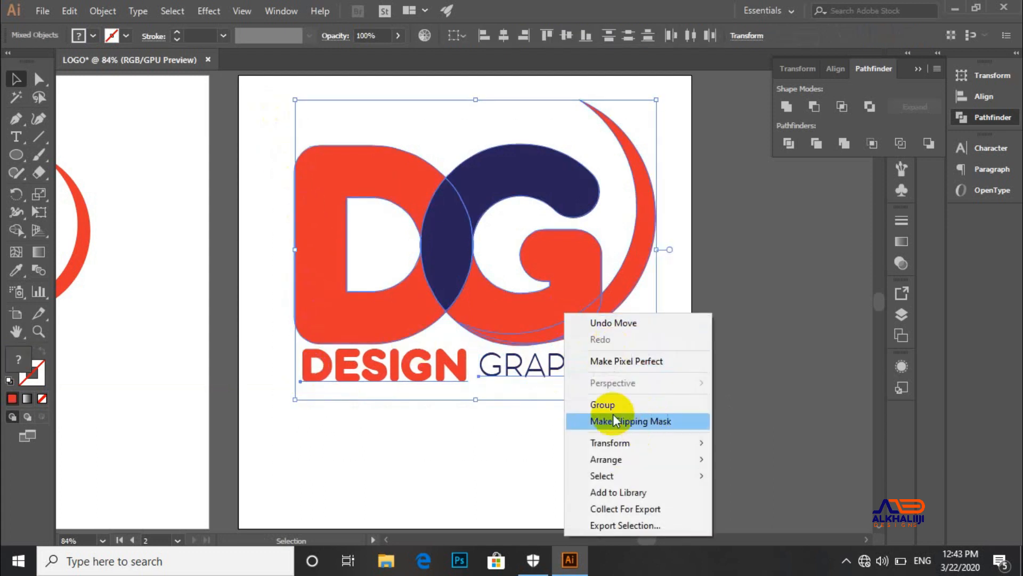
left_click(603, 404)
left_click(559, 438)
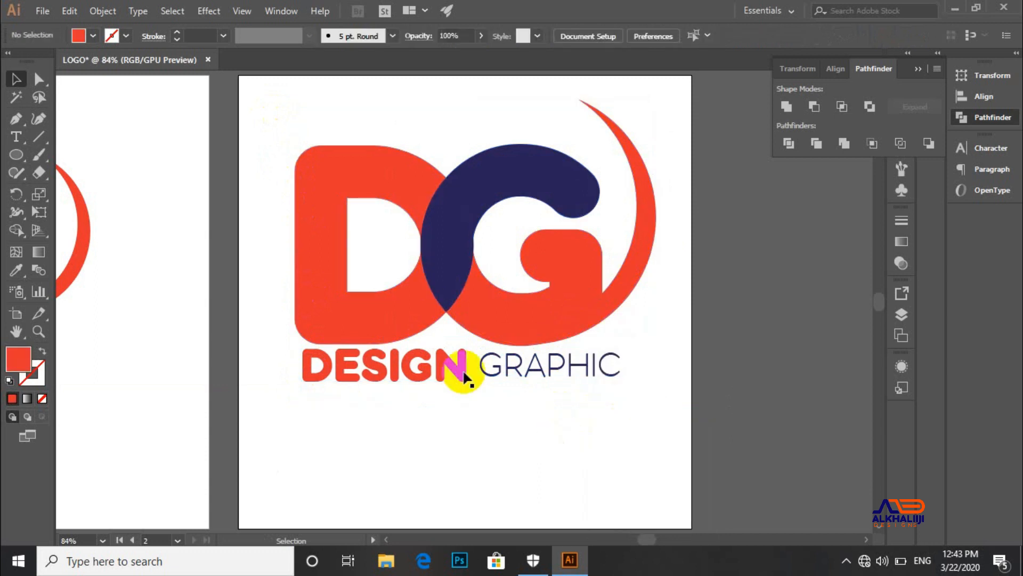
left_click_drag(435, 295, 434, 319)
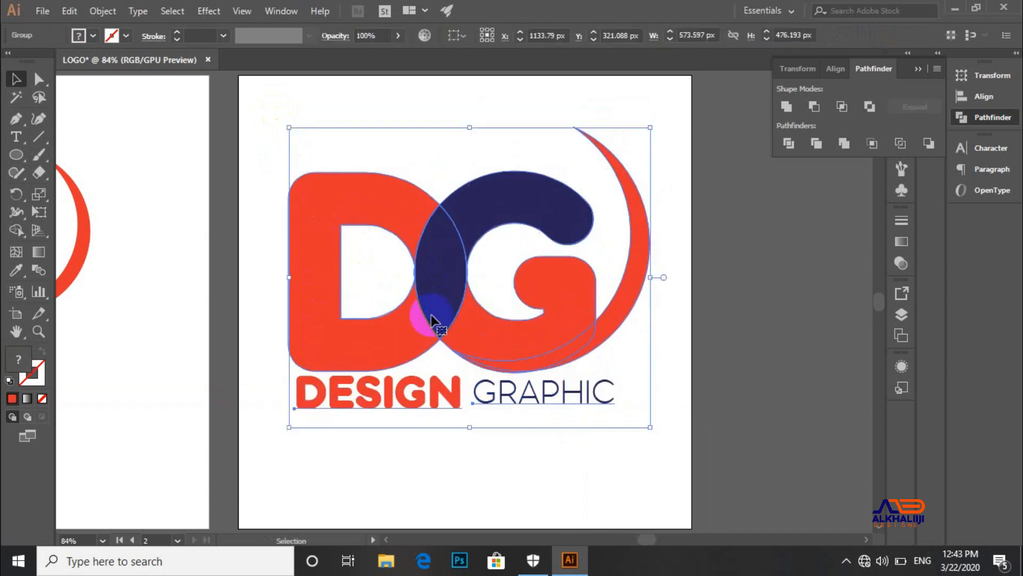
left_click(499, 484)
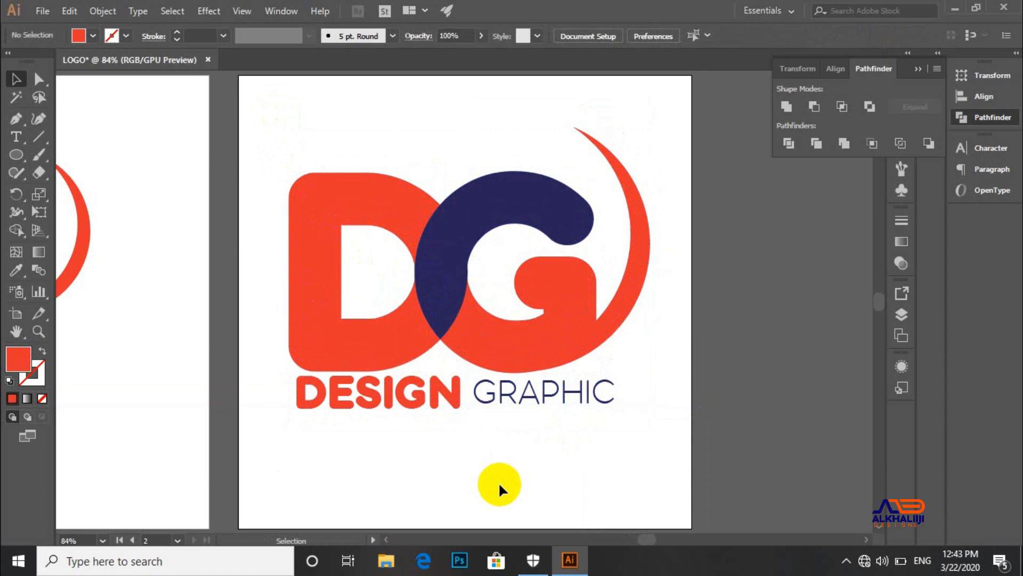
- Scale the grouped logo down to about 470 px wide and centre it on the second artboard
left_click_drag(641, 539, 623, 537)
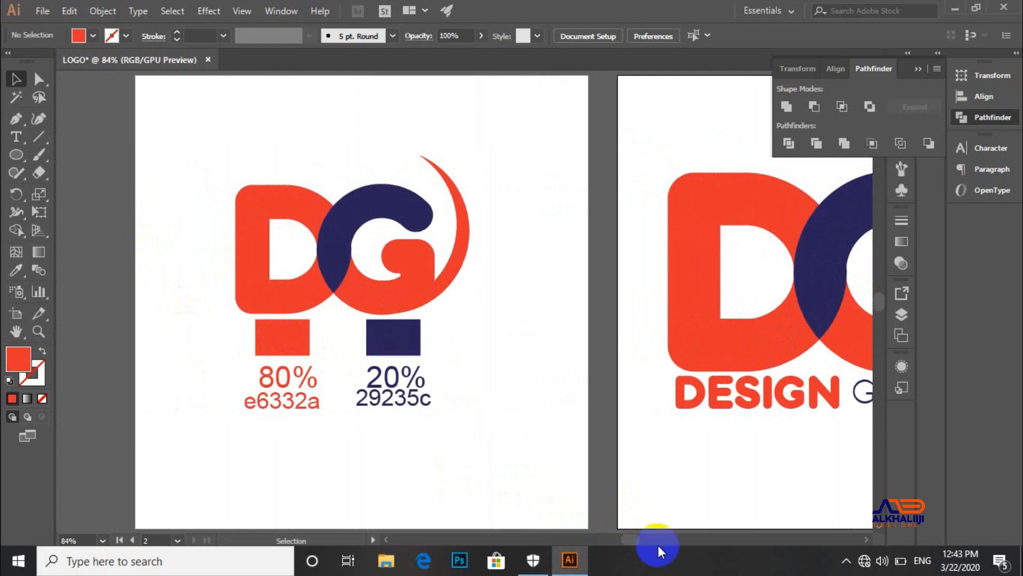
mouse_move(624, 540)
left_mouse_down()
mouse_move(655, 545)
mouse_move(641, 542)
left_mouse_up()
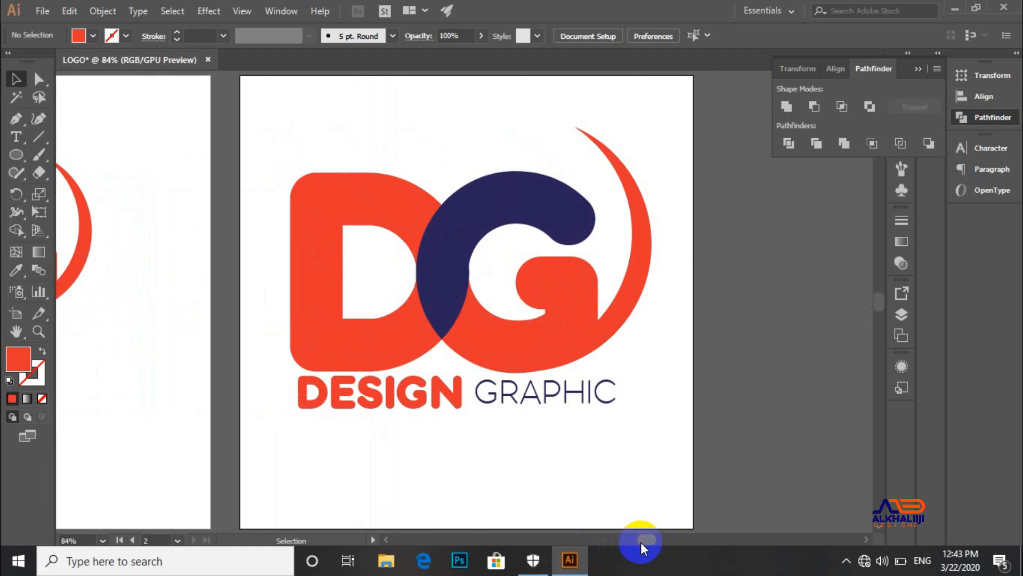
left_click(568, 396)
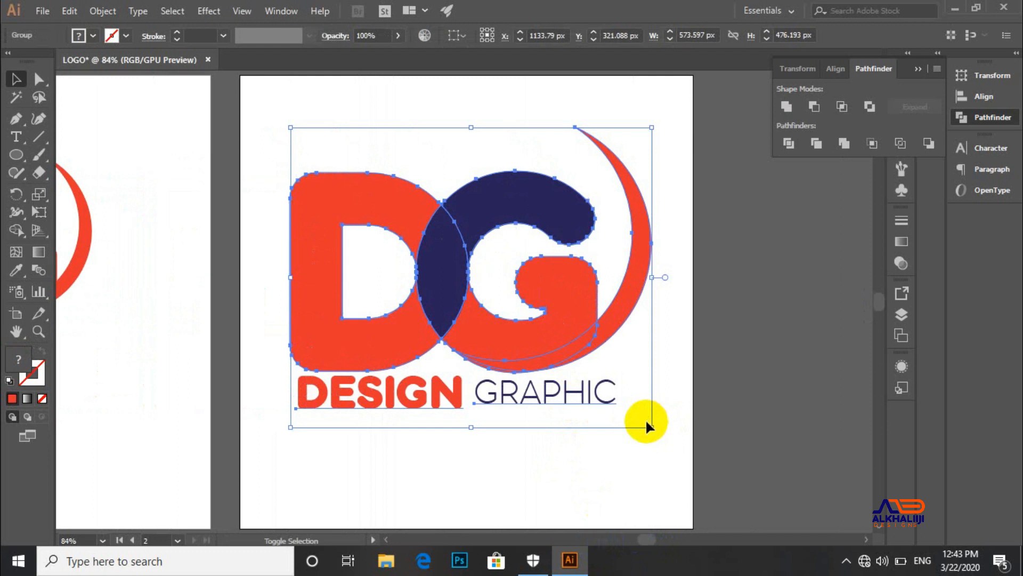
left_click_drag(651, 427, 587, 373)
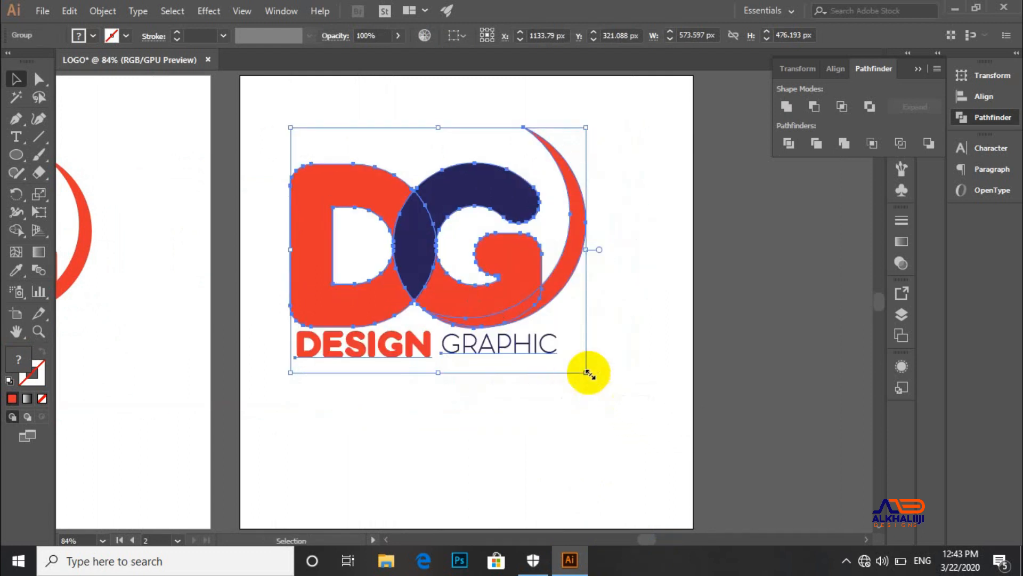
left_click_drag(477, 293, 494, 327)
left_click(629, 356)
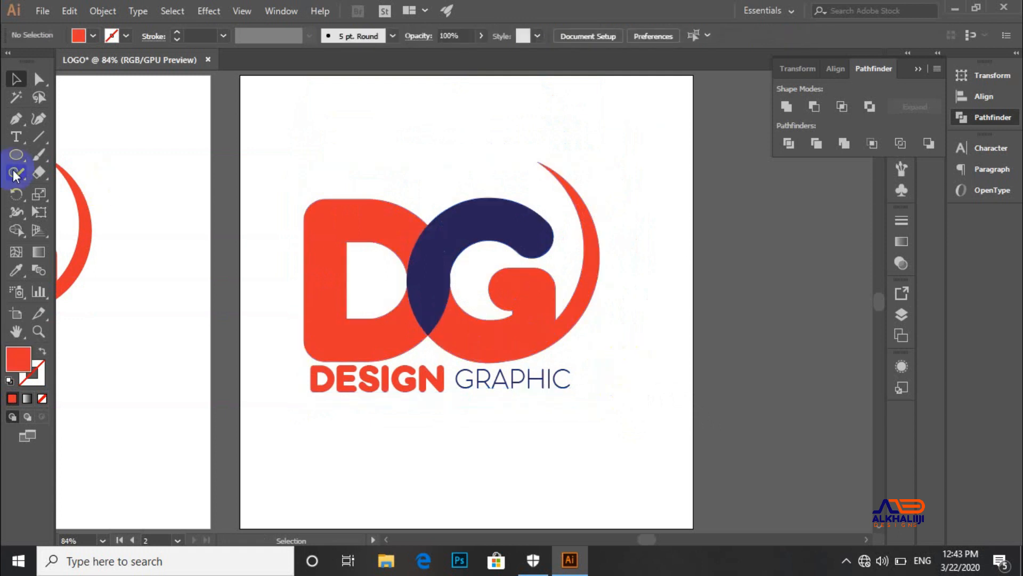
- Duplicate the second artboard with its artwork to the right as a third artboard
left_click(14, 316)
key("ctrl+minus")
key("ctrl+minus")
key("ctrl+minus")
left_click_drag(422, 291, 611, 291)
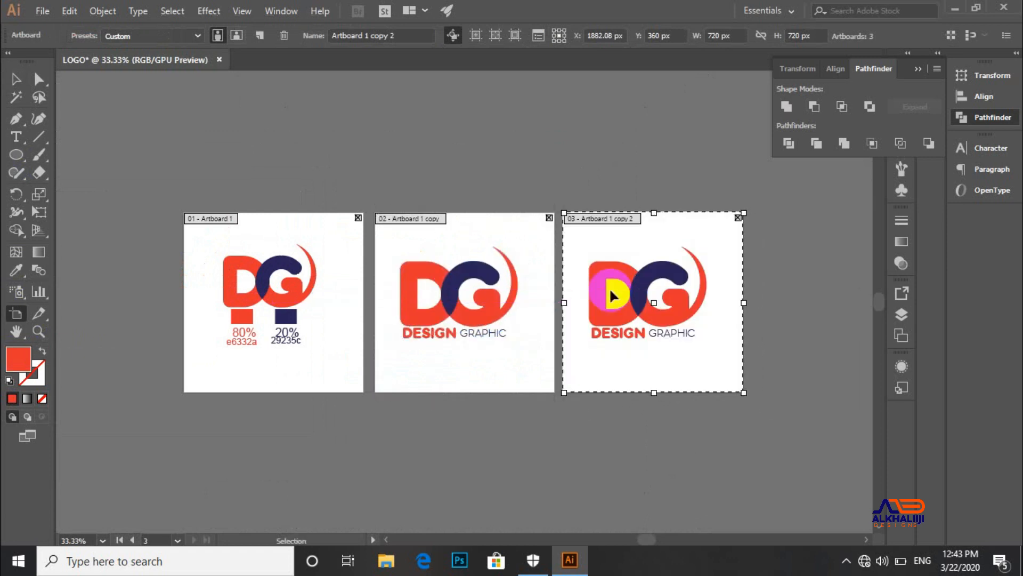
key("ctrl+0")
left_click(16, 80)
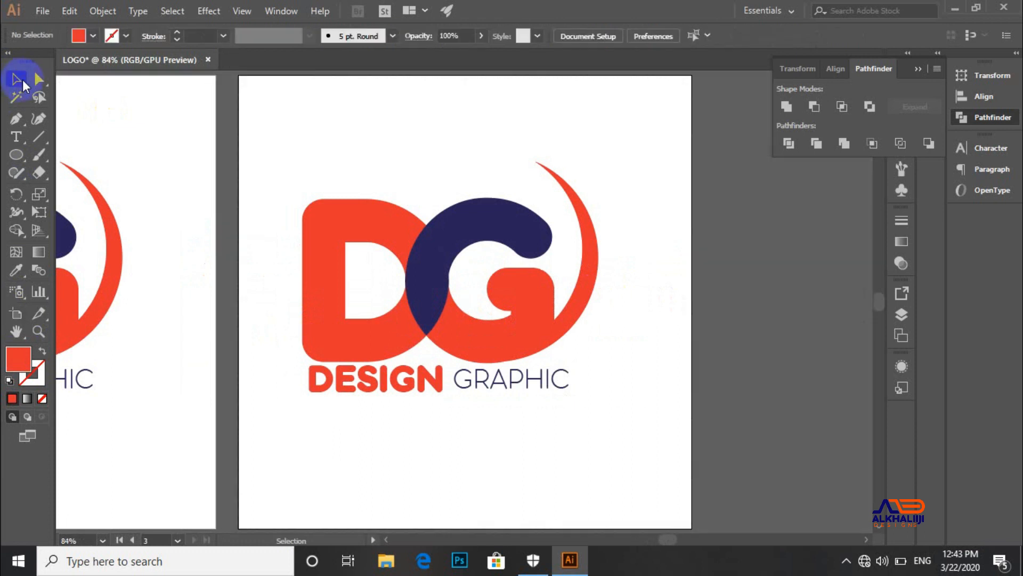
- Ungroup the logo copy on the third artboard
left_click(452, 323)
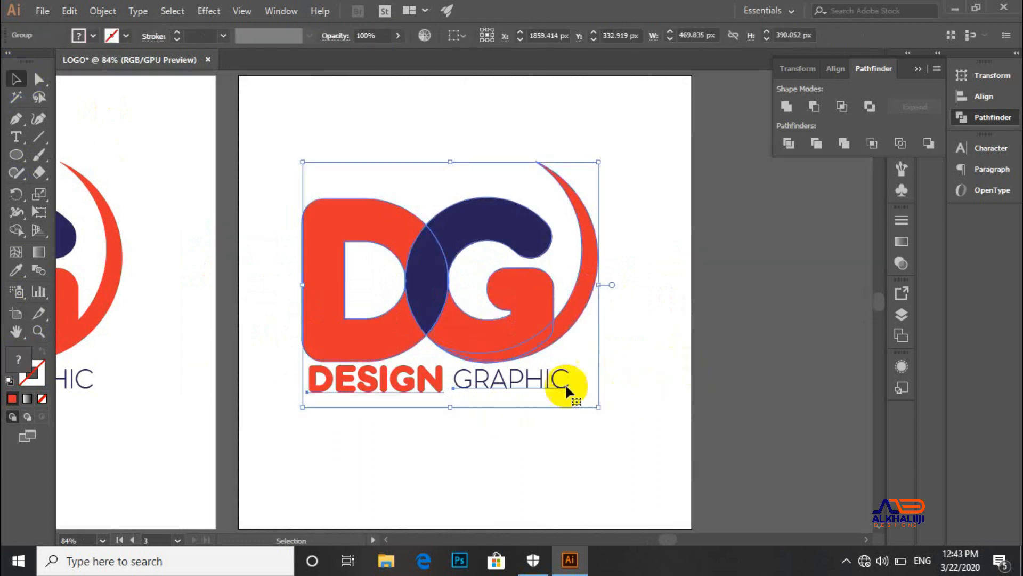
right_click(541, 375)
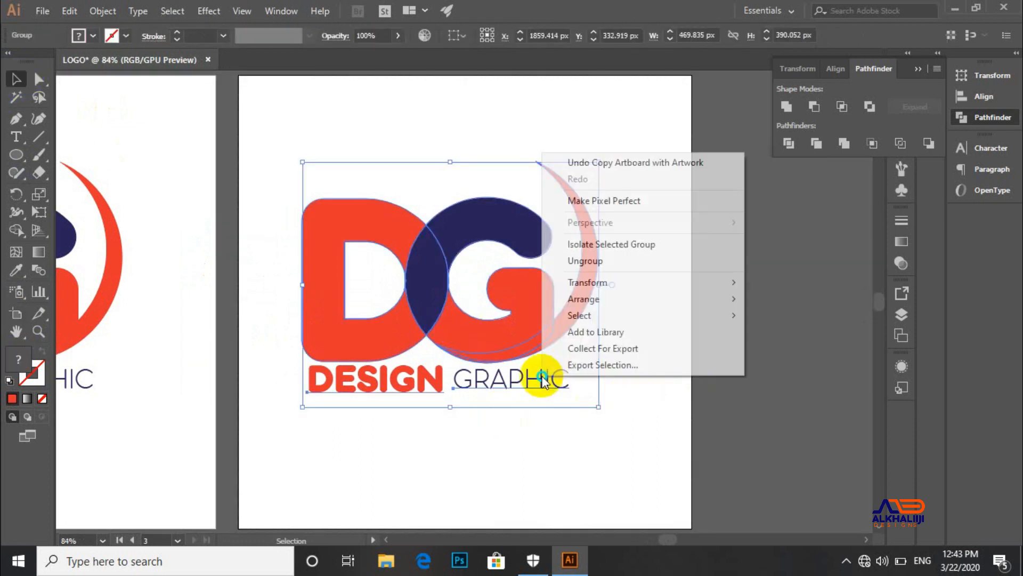
left_click(596, 266)
left_click(556, 452)
- Move the words DESIGN and GRAPHIC clear of the DG mark, then shrink the mark to roughly a third of its size
left_click_drag(509, 393, 570, 486)
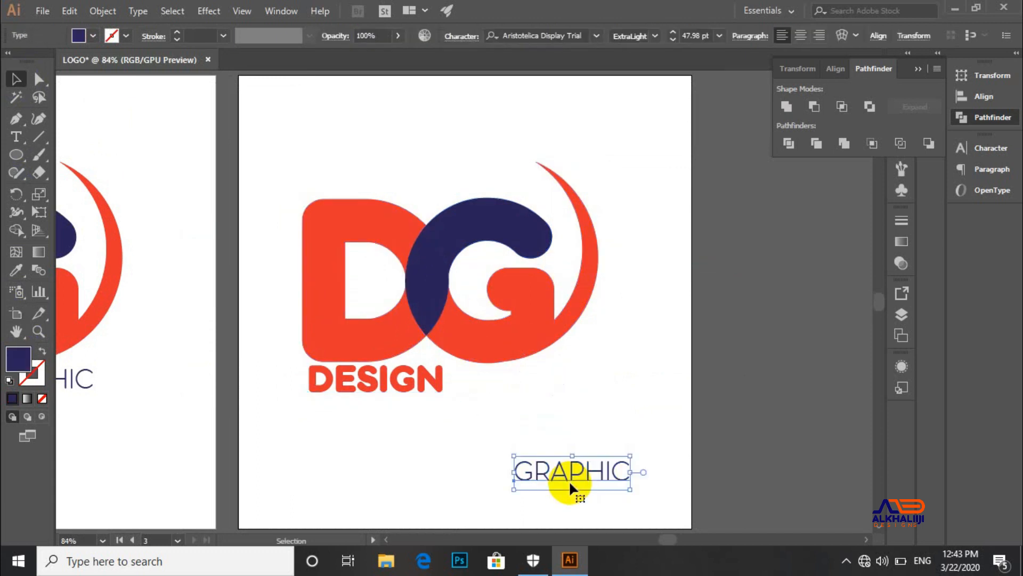
key("ctrl+z")
left_click_drag(491, 459, 370, 380)
left_click_drag(434, 398, 570, 513)
left_click_drag(308, 173, 407, 234)
- Place the DESIGN text directly right of the small DG mark and enlarge it to nearly the mark's height
left_click_drag(529, 490, 496, 180)
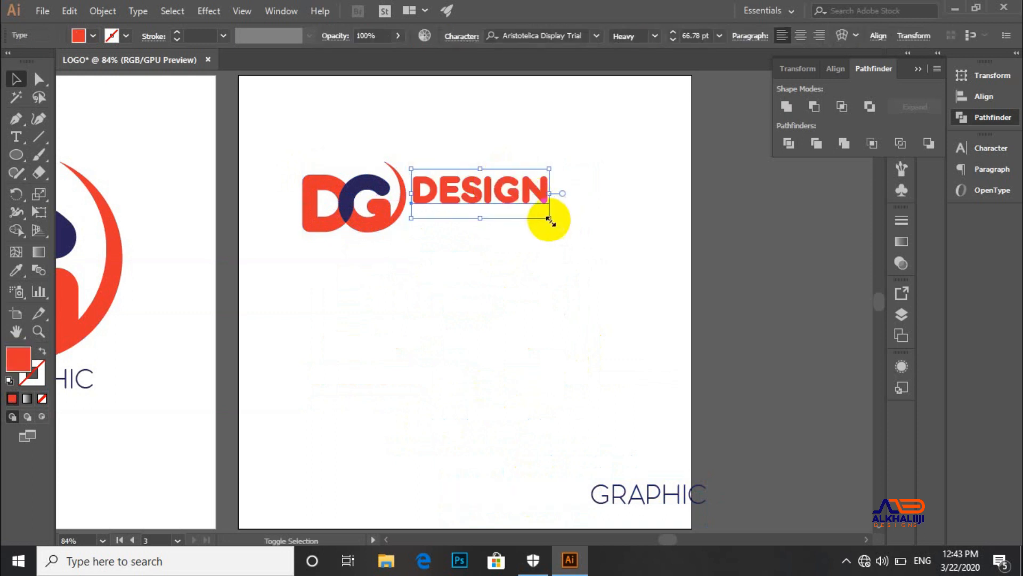
left_click_drag(548, 219, 722, 258)
left_click_drag(529, 213, 522, 201)
left_click(559, 347)
- Place GRAPHIC beneath the right end of DESIGN and move the complete horizontal logo to the artboard's centre
left_click_drag(655, 491, 621, 235)
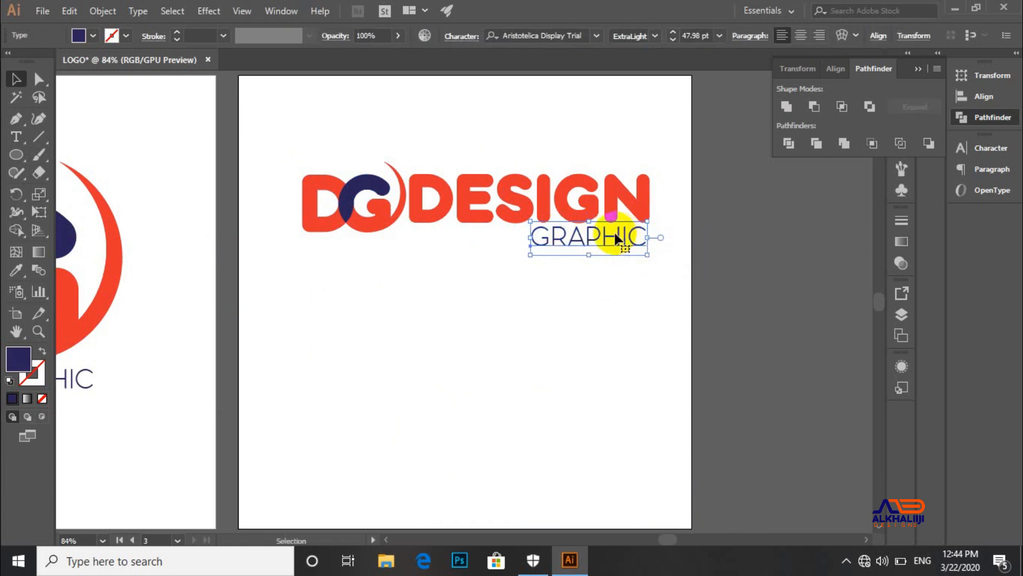
left_click_drag(251, 144, 677, 310)
left_click_drag(549, 199, 506, 266)
left_click(497, 410)
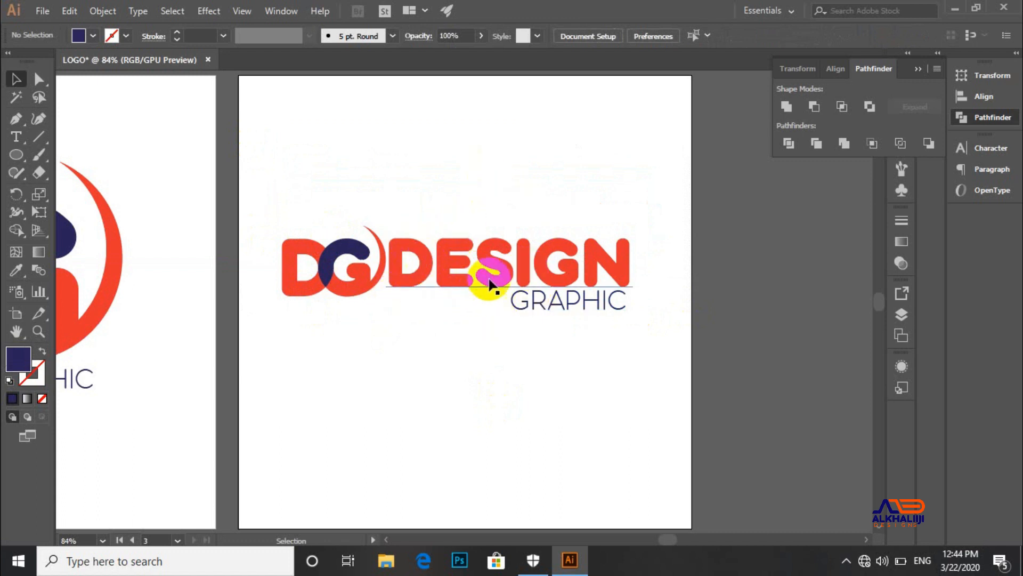
left_click(584, 302)
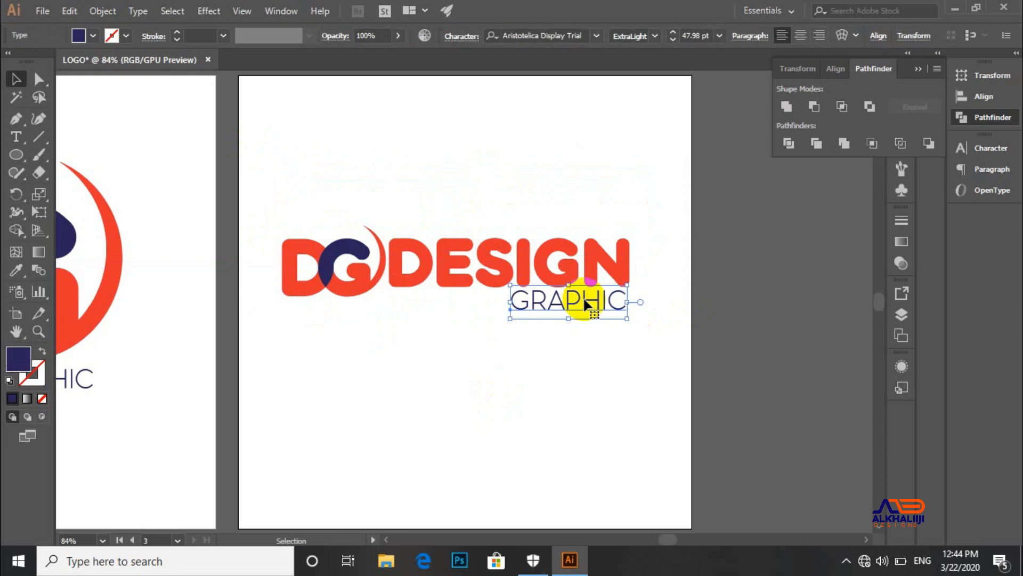
- Start saving the document under a new location and create a Desktop folder named "design graphic" for it
left_click(44, 9)
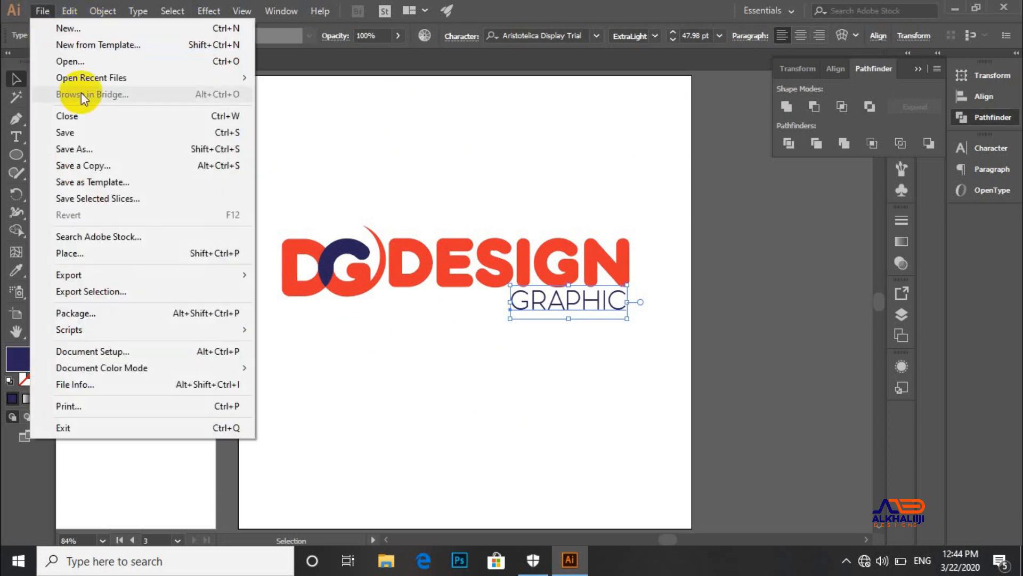
left_click(79, 150)
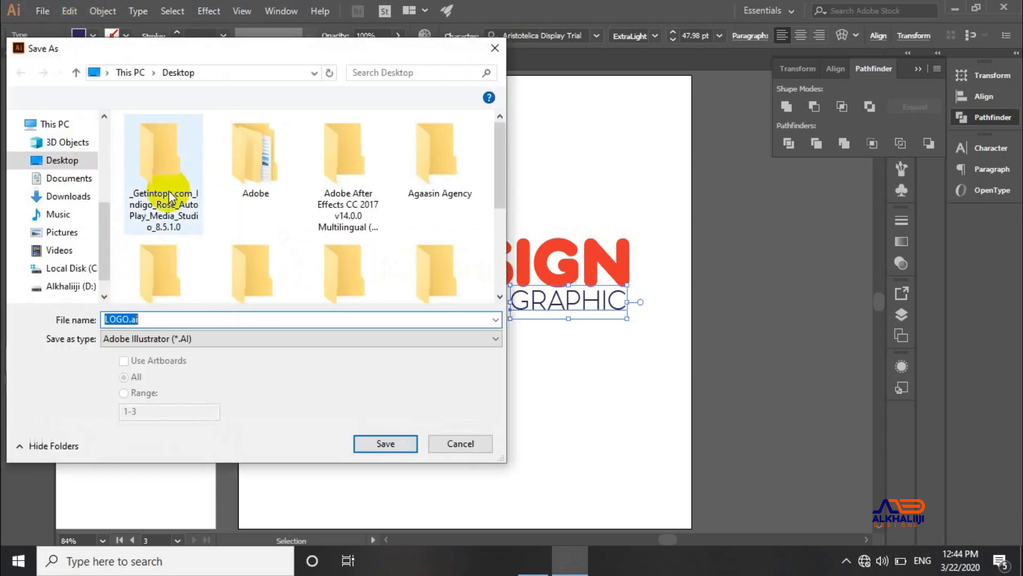
left_click(69, 160)
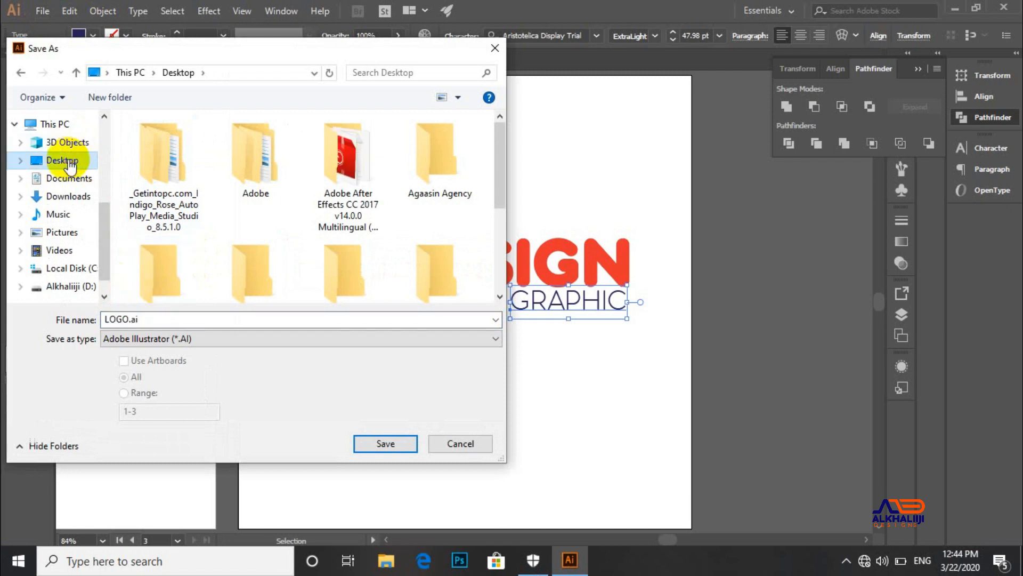
left_click(114, 96)
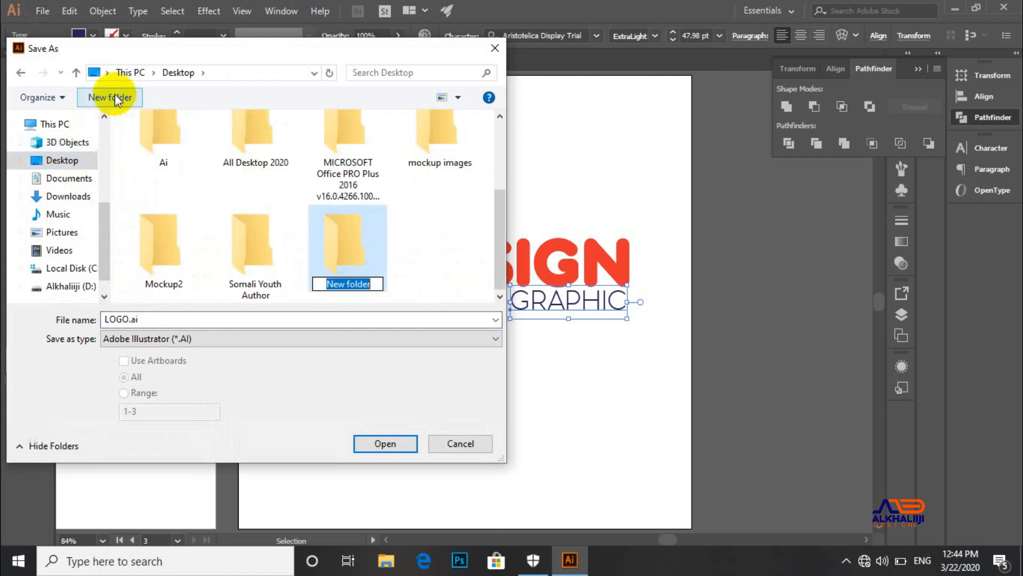
key("BackSpace")
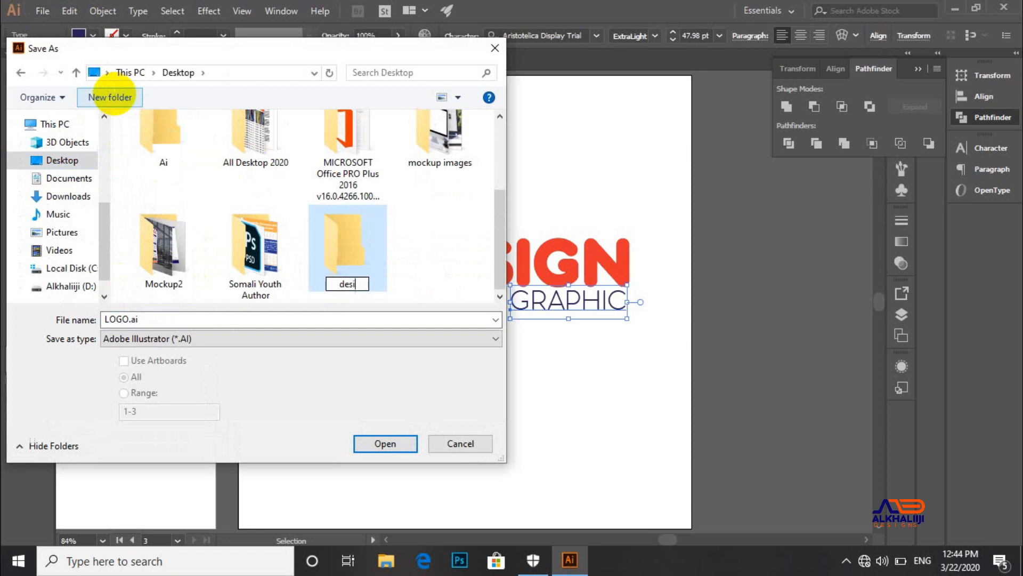
type("design graphic")
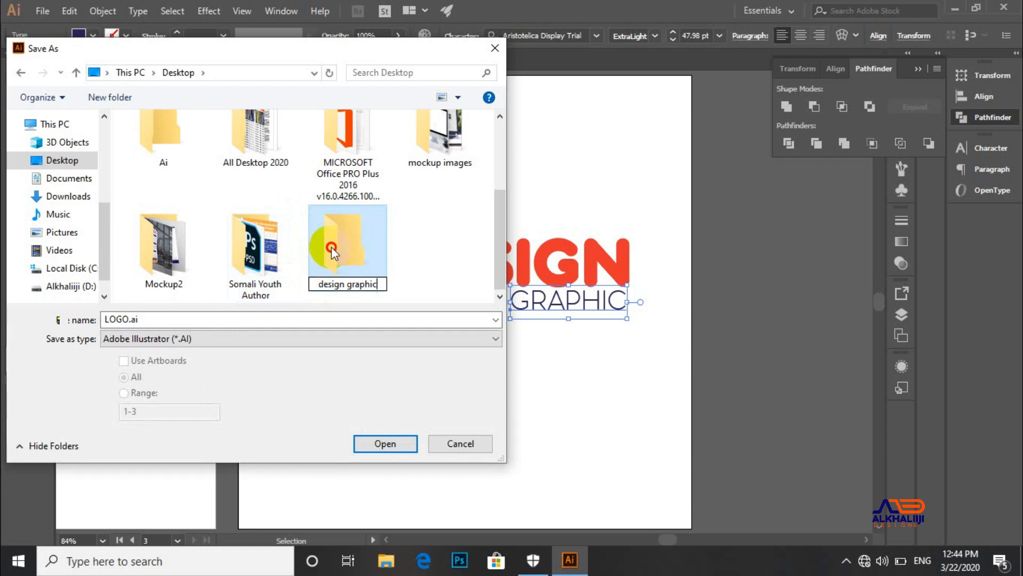